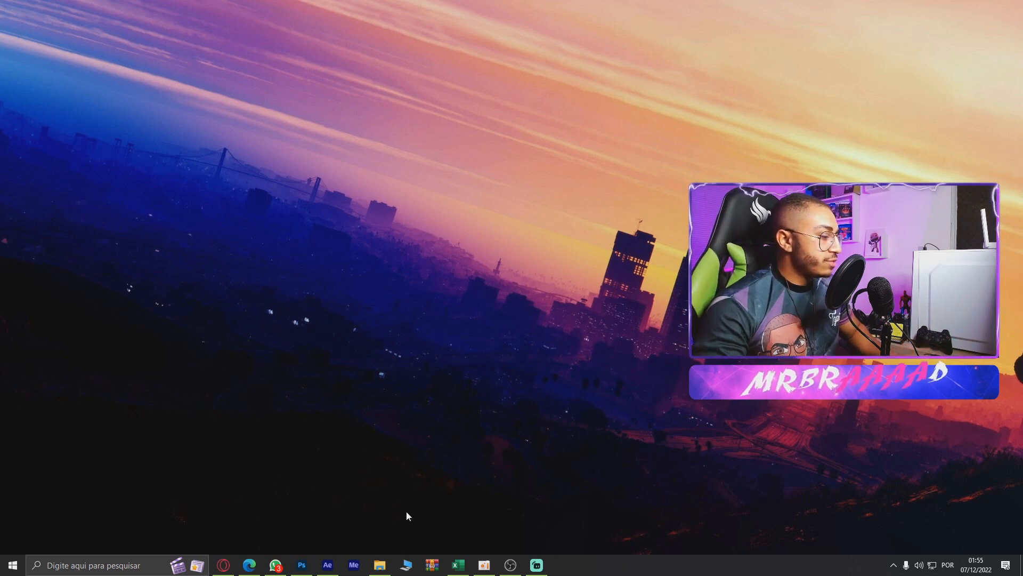
Find the streamer kit's RAR archive in its folder and open the official WinRAR page in the browser.
{"action": "left_click", "coordinate": [379, 565]}
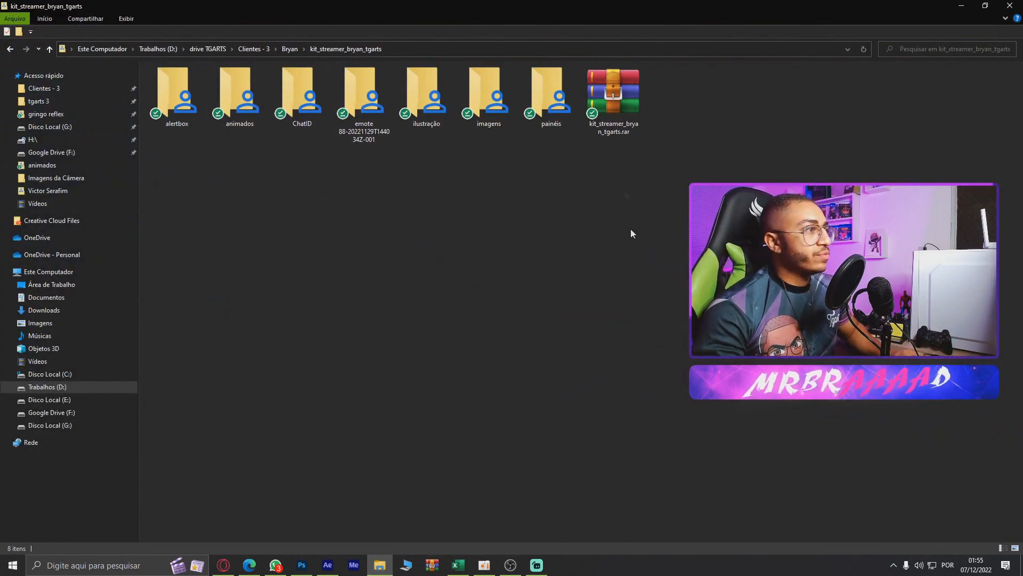
{"action": "left_click", "coordinate": [613, 96]}
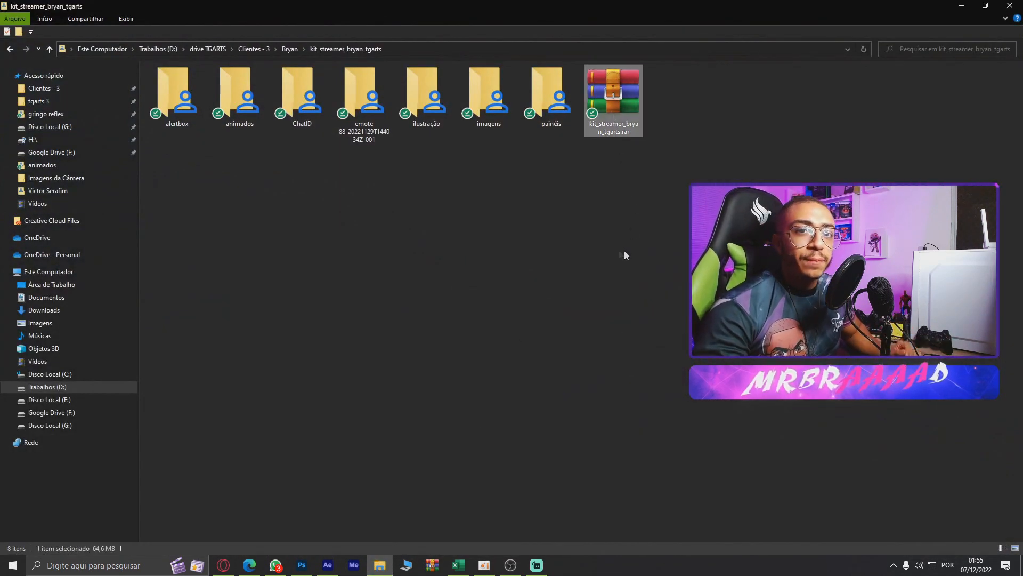
{"action": "left_click", "coordinate": [223, 565]}
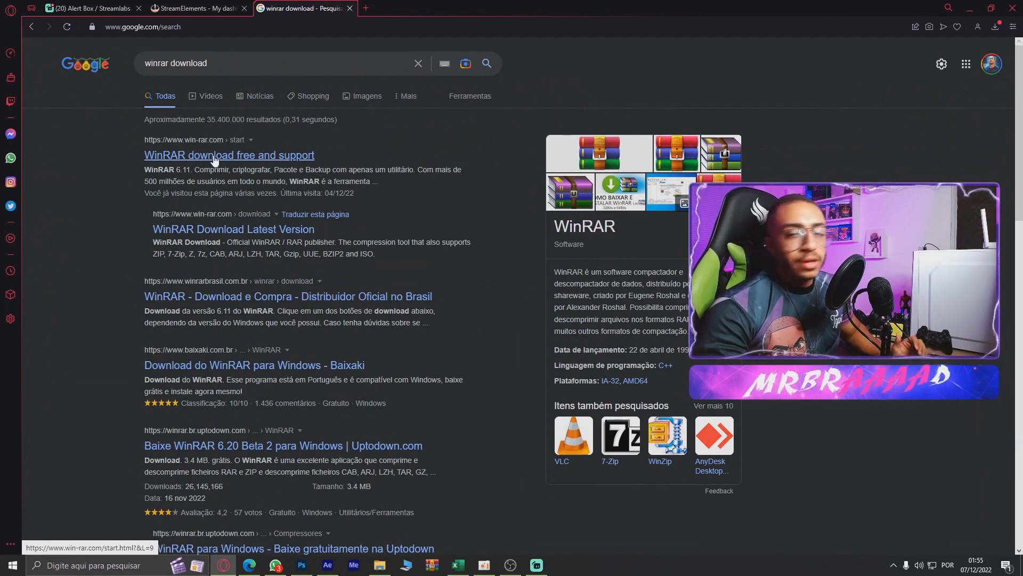
{"action": "left_click", "coordinate": [214, 156]}
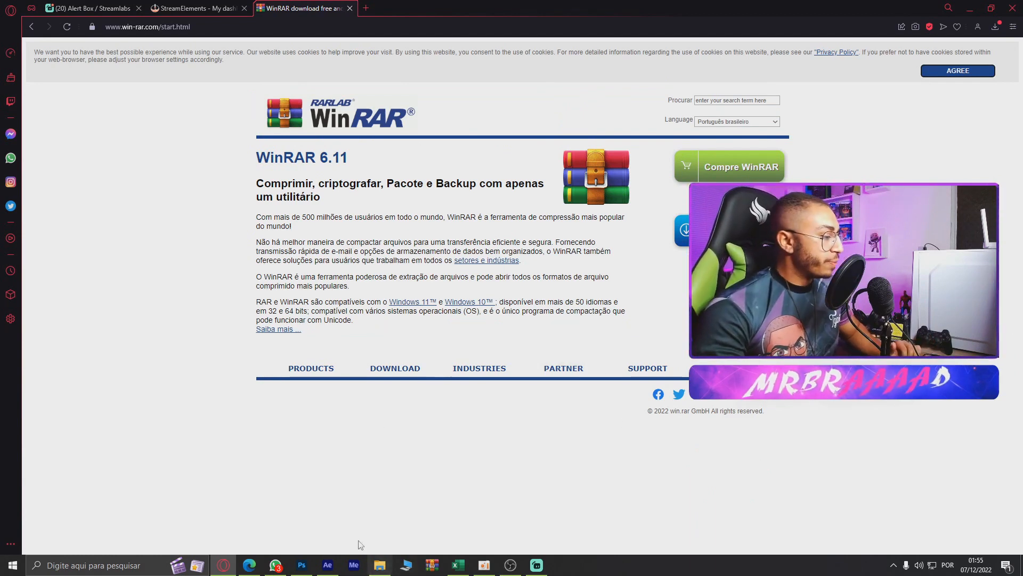
Return to the streamer kit folder, view the RAR archive's options and look over the seven extracted folders.
{"action": "key", "text": "alt+Tab"}
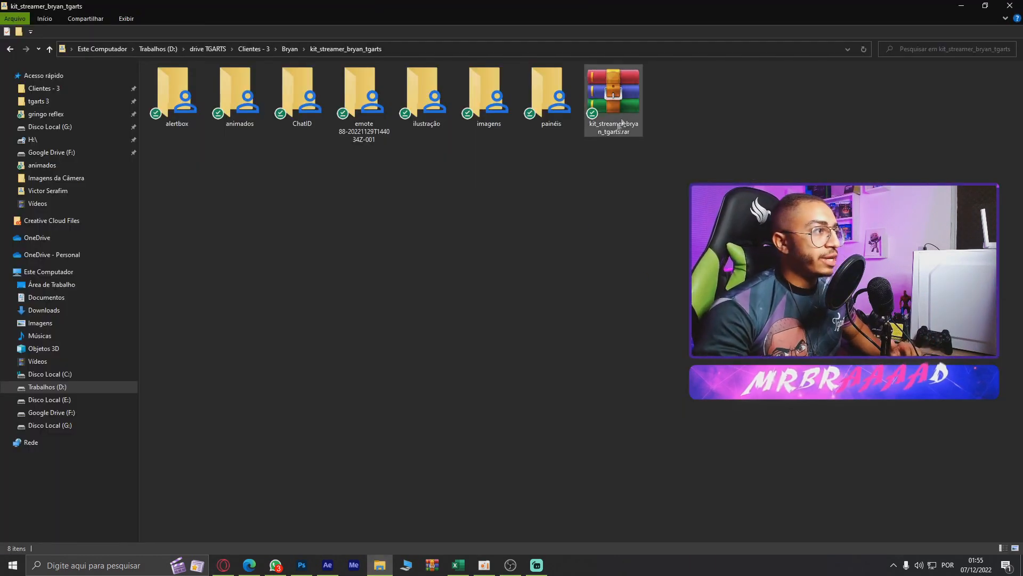
{"action": "right_click", "coordinate": [624, 110]}
{"action": "left_click", "coordinate": [529, 215]}
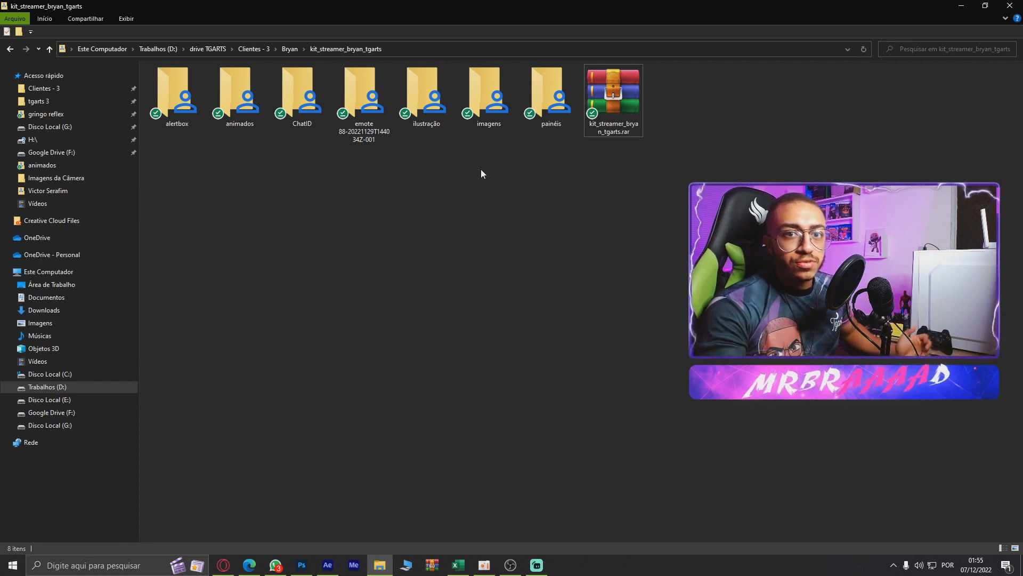
{"action": "left_click_drag", "start_coordinate": [149, 65], "coordinate": [562, 155]}
{"action": "left_click_drag", "start_coordinate": [533, 271], "coordinate": [575, 285]}
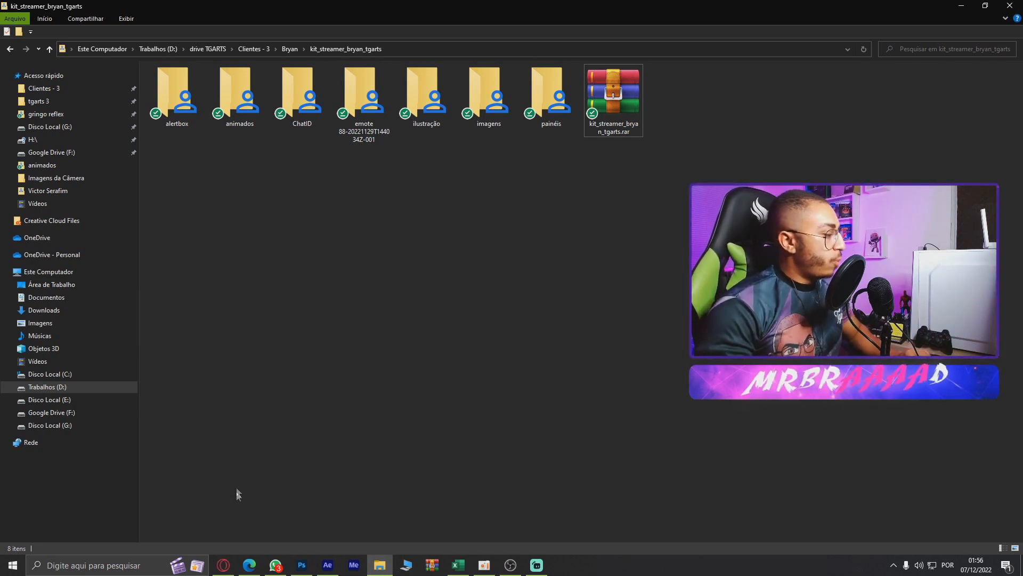
Switch to the browser and view the Streamlabs Alert Box page and the StreamElements dashboard.
{"action": "left_click", "coordinate": [223, 565]}
{"action": "left_click", "coordinate": [110, 8]}
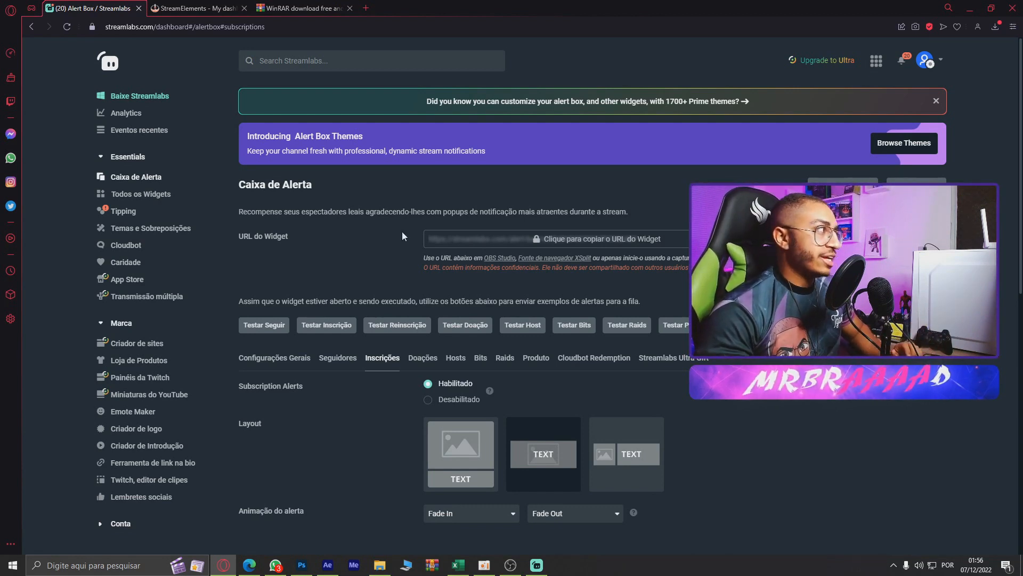
{"action": "left_click_drag", "start_coordinate": [105, 26], "coordinate": [189, 27]}
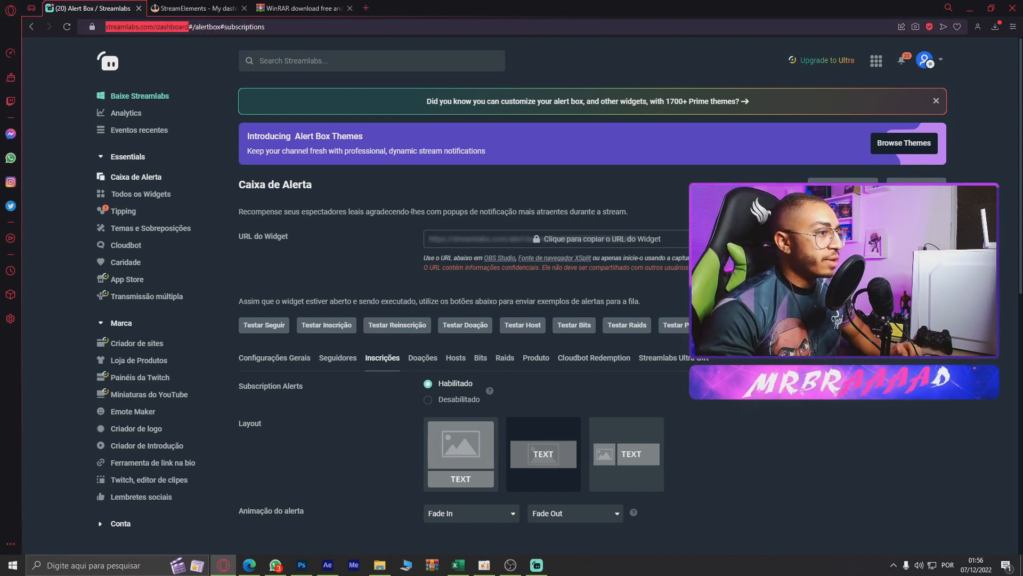
{"action": "left_click", "coordinate": [390, 276]}
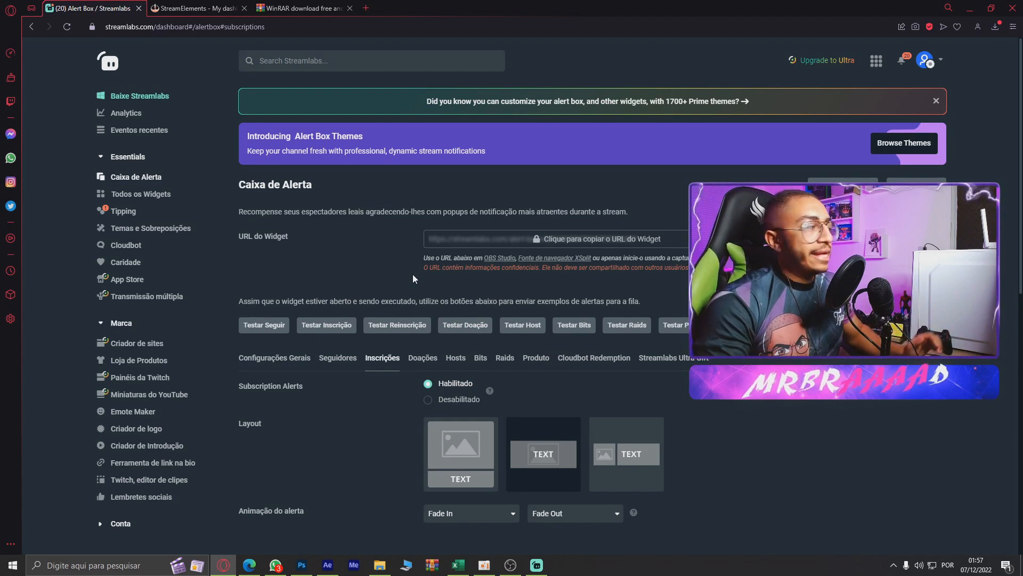
{"action": "left_click", "coordinate": [182, 7]}
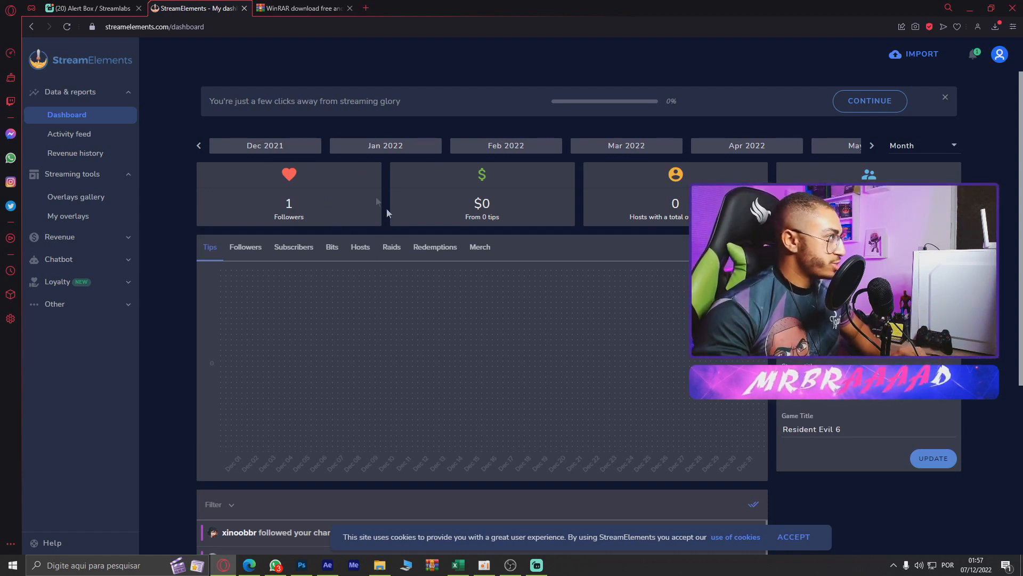
Switch to OBS and rename the existing scene to "inicio de live".
{"action": "left_click", "coordinate": [508, 562]}
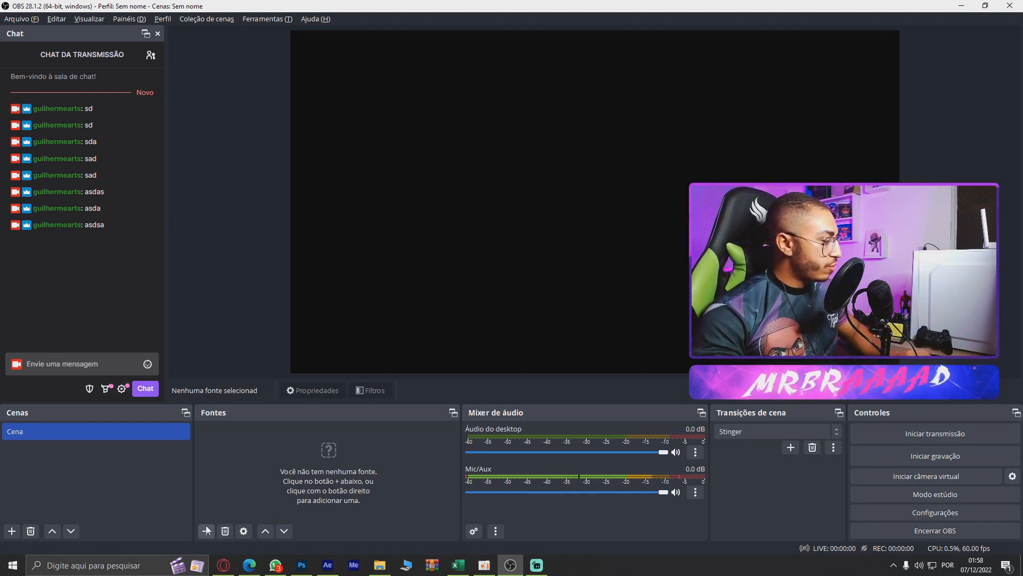
{"action": "right_click", "coordinate": [25, 433]}
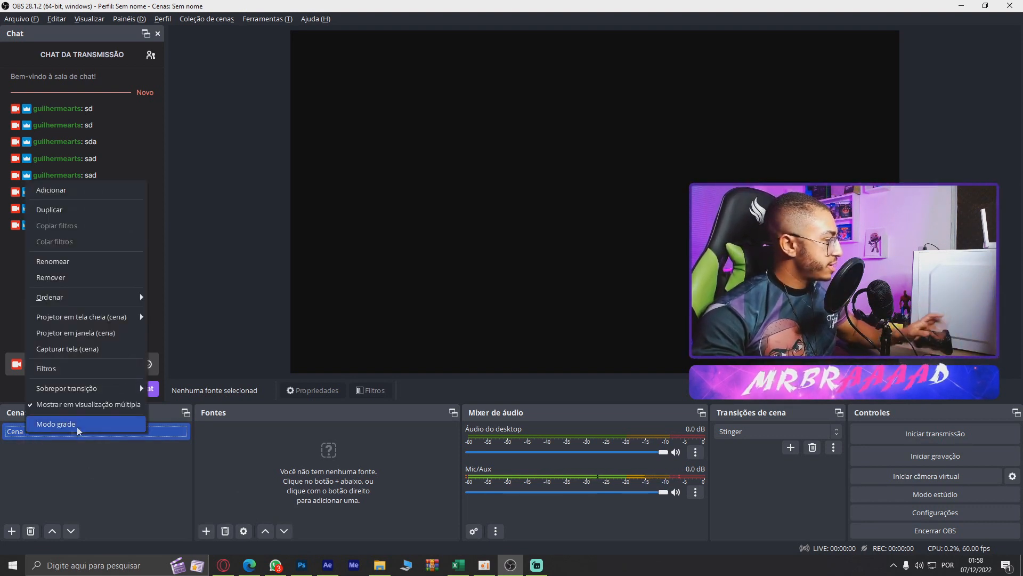
{"action": "left_click", "coordinate": [88, 262]}
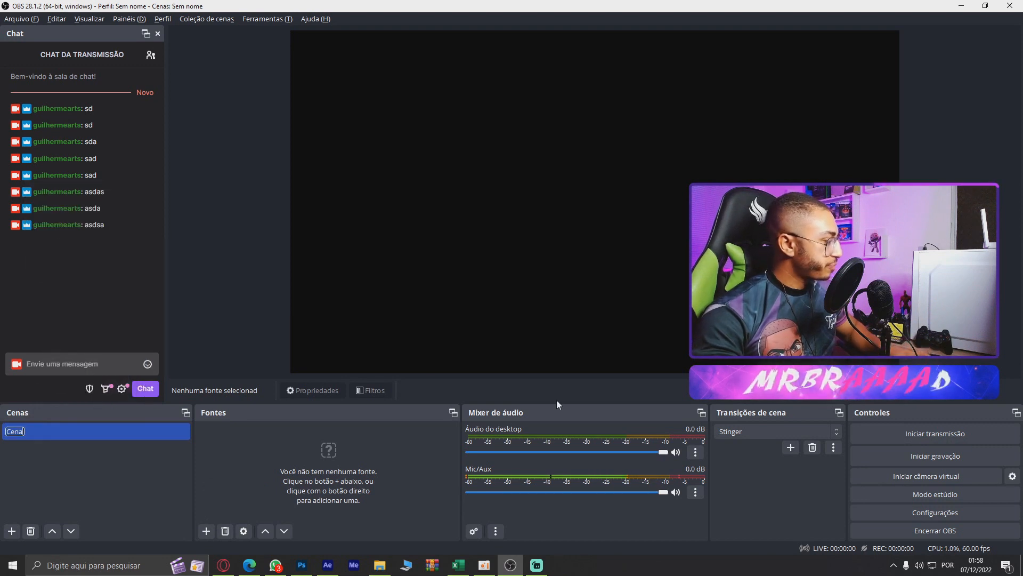
{"action": "type", "text": "inicio de live"}
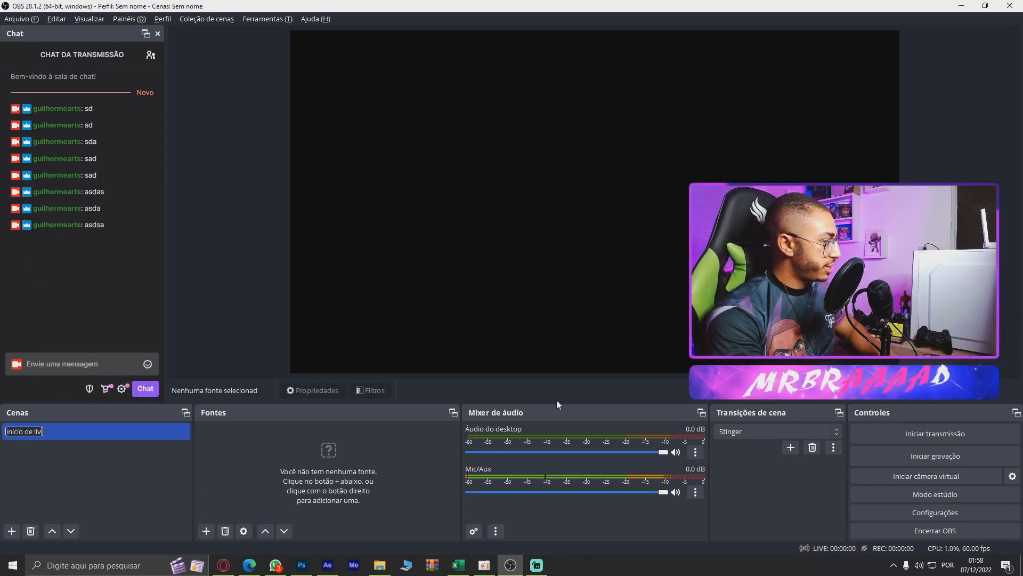
{"action": "left_click", "coordinate": [11, 531]}
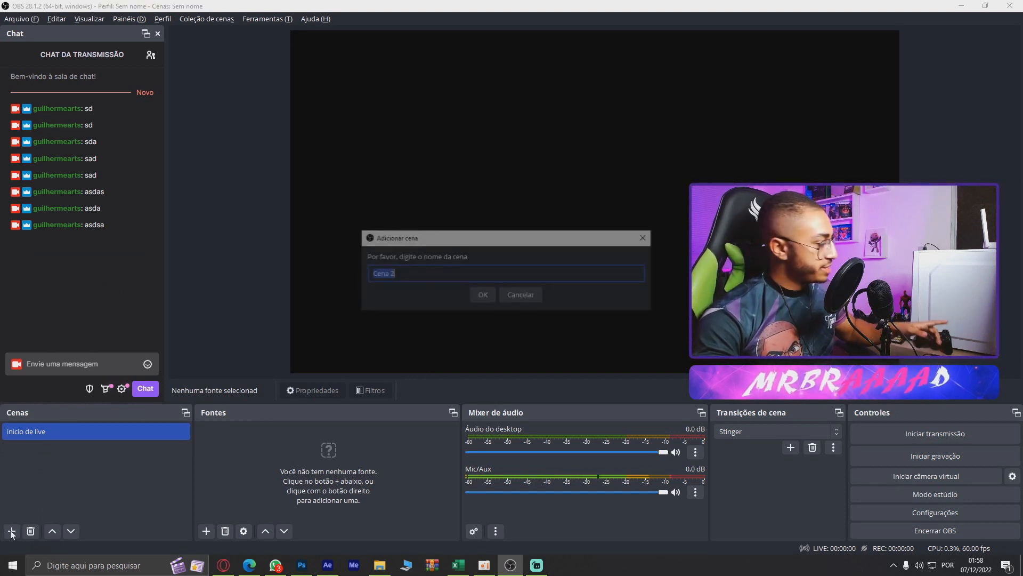
{"action": "left_click", "coordinate": [529, 300]}
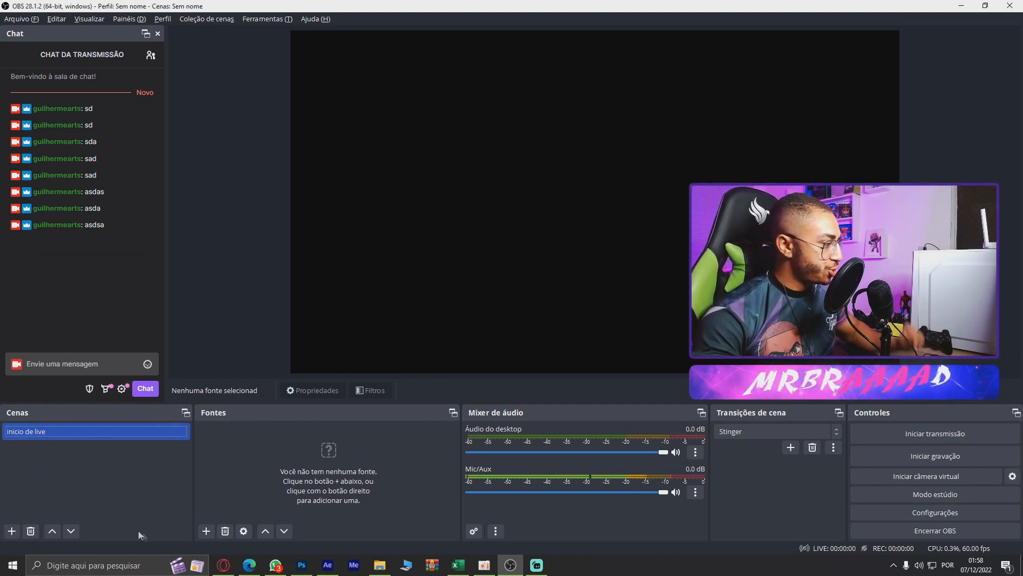
Add a new media source named "inicio" to the "inicio de live" scene.
{"action": "left_click", "coordinate": [206, 531]}
{"action": "mouse_move", "coordinate": [235, 522]}
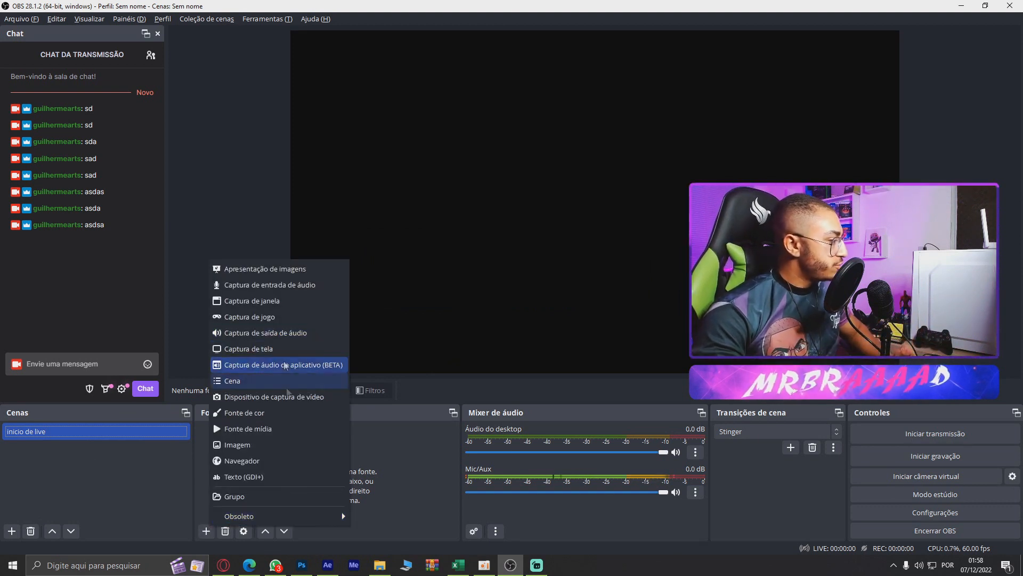
{"action": "left_click", "coordinate": [270, 428]}
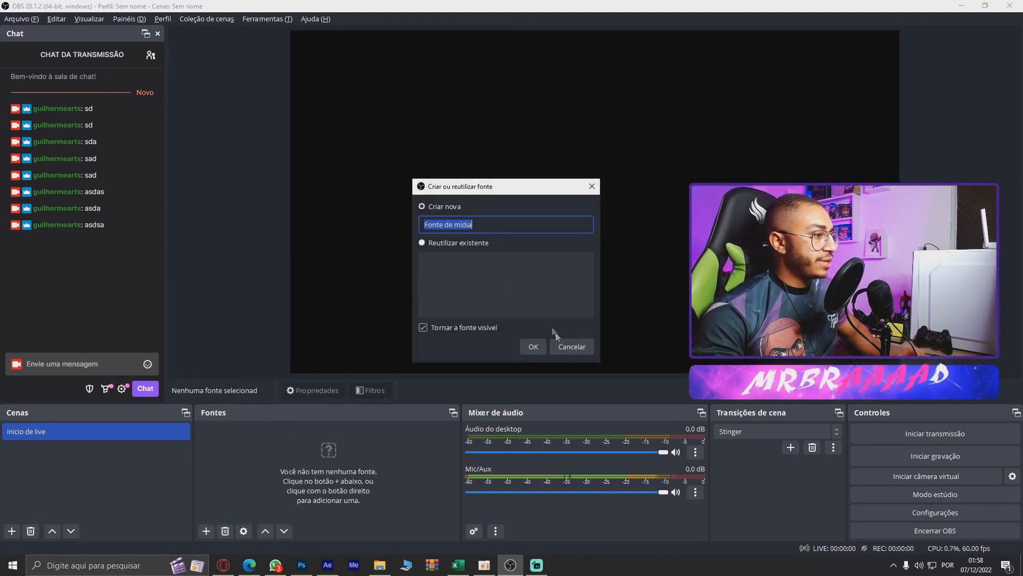
{"action": "type", "text": "inicio"}
{"action": "key", "text": "Return"}
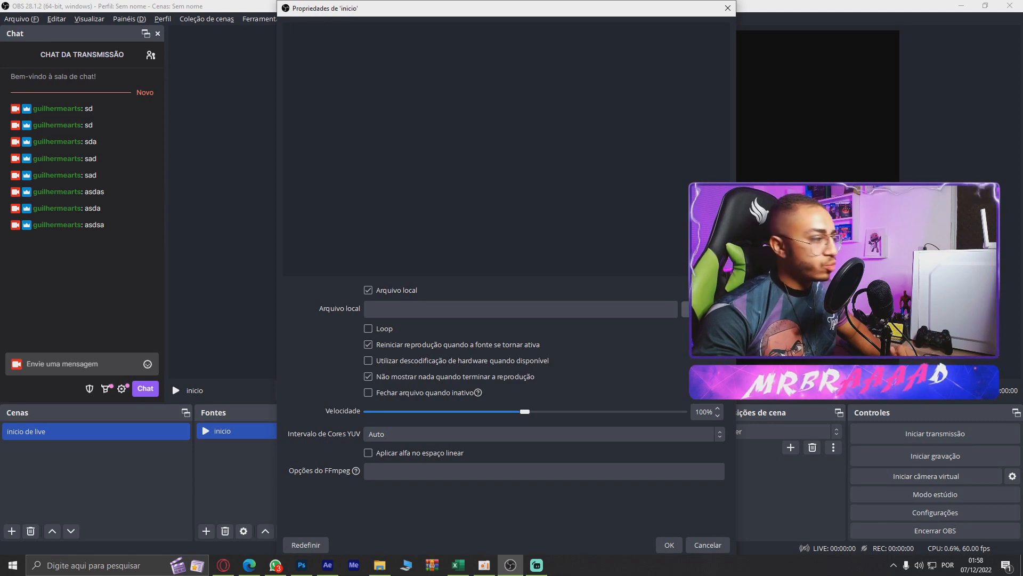
Load inicia.mp4 from the kit's animados folder as the "inicio" source's local file and accept its properties.
{"action": "left_click", "coordinate": [703, 309]}
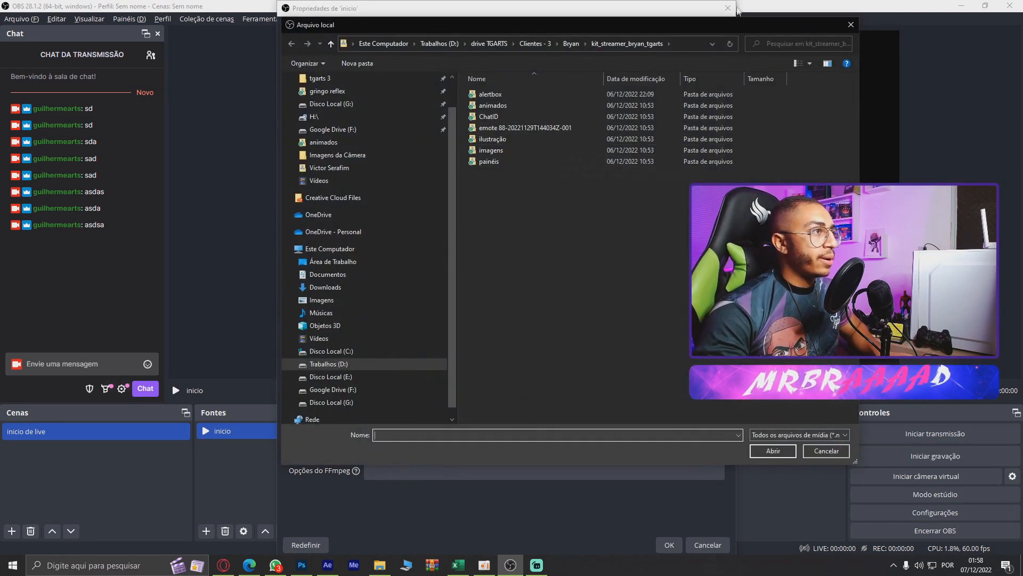
{"action": "left_click_drag", "start_coordinate": [732, 32], "coordinate": [582, 45]}
{"action": "scroll", "coordinate": [551, 239], "scroll_direction": "up", "scroll_amount": 4, "text": "ctrl"}
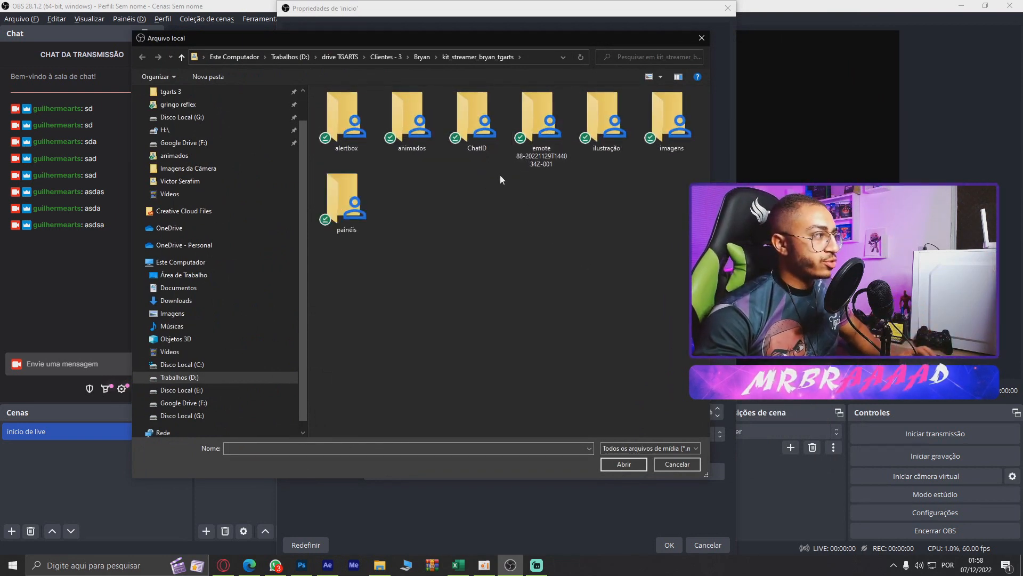
{"action": "double_click", "coordinate": [418, 124]}
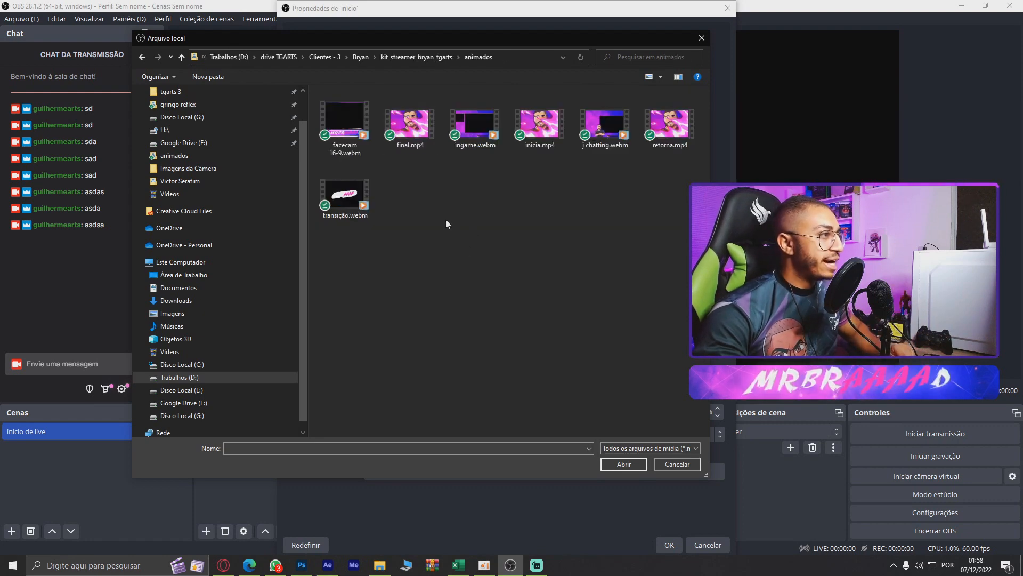
{"action": "double_click", "coordinate": [538, 125]}
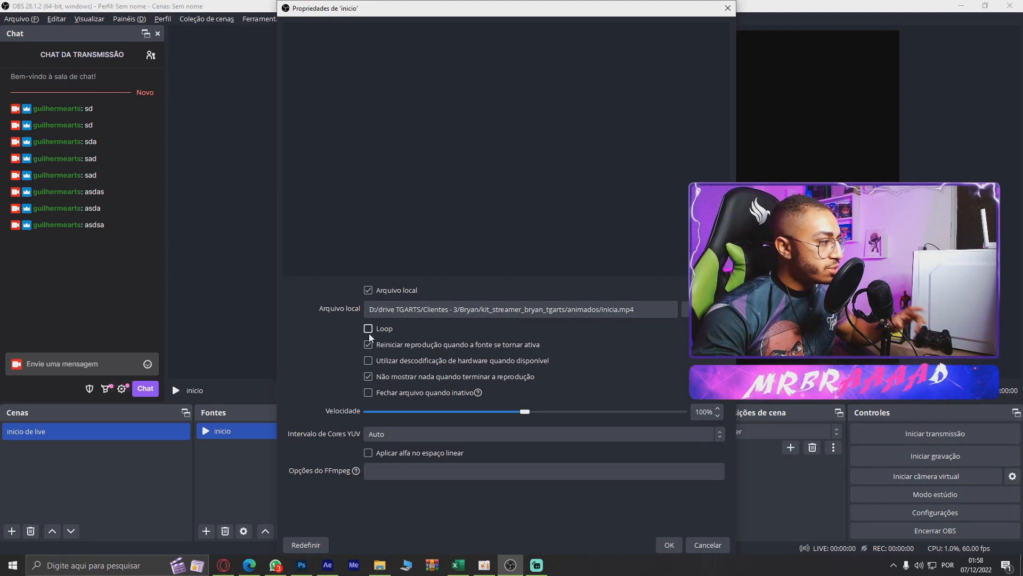
{"action": "left_click", "coordinate": [669, 546]}
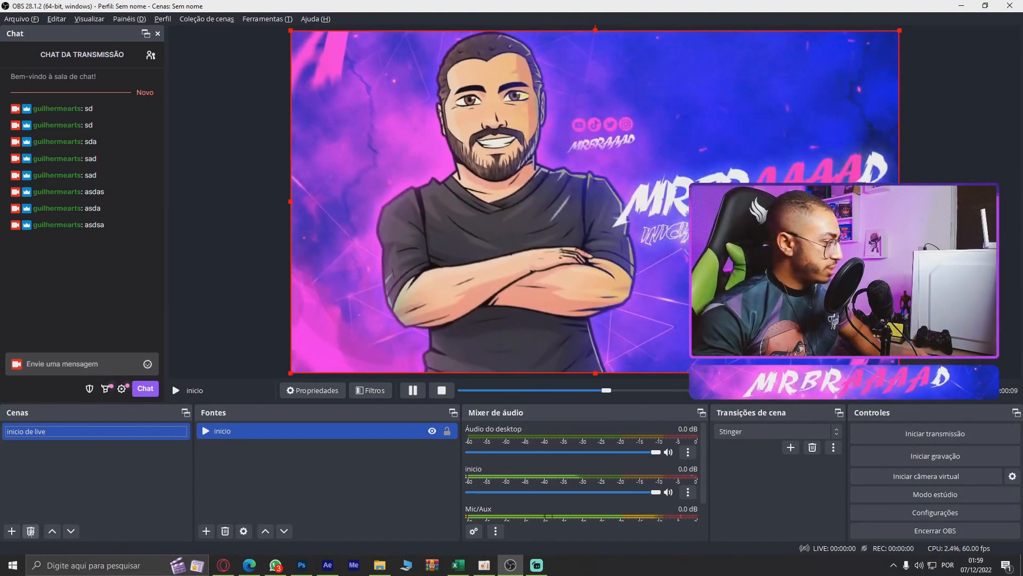
Add a new scene named "overlay ingame".
{"action": "left_click", "coordinate": [11, 530]}
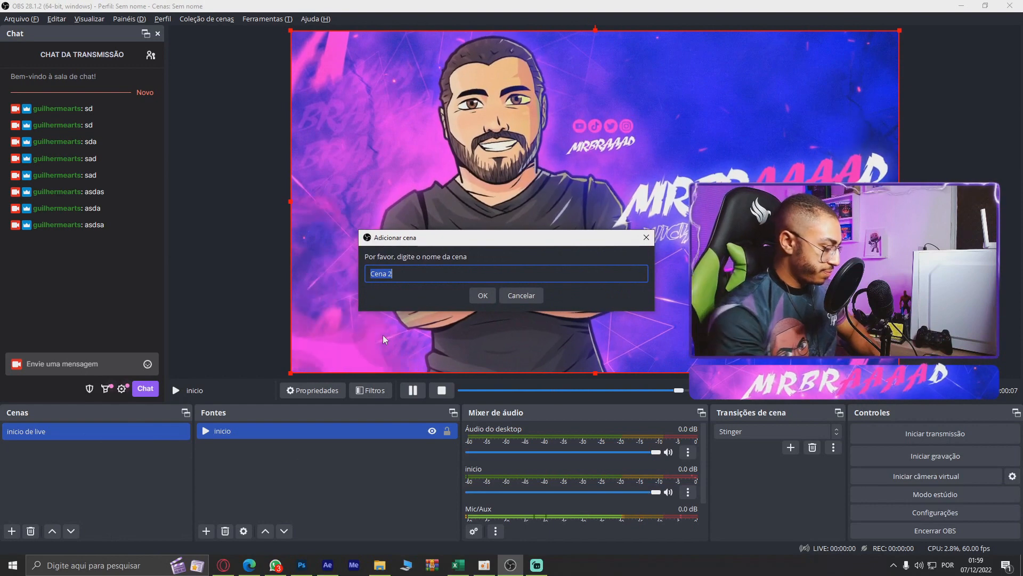
{"action": "type", "text": "overlay ingame"}
{"action": "key", "text": "Return"}
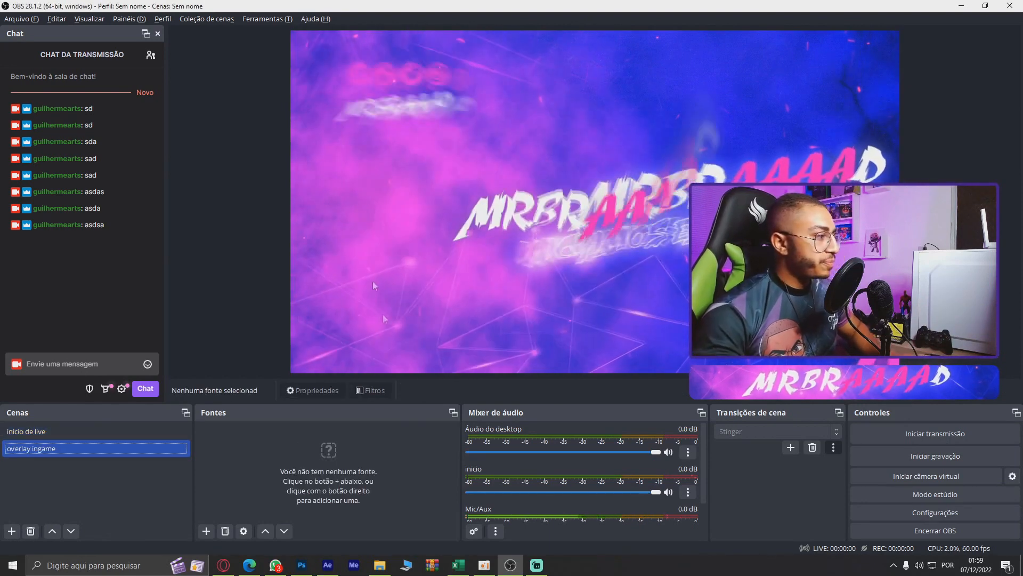
Create a media source named "ingame" in the "overlay ingame" scene.
{"action": "left_click", "coordinate": [207, 531]}
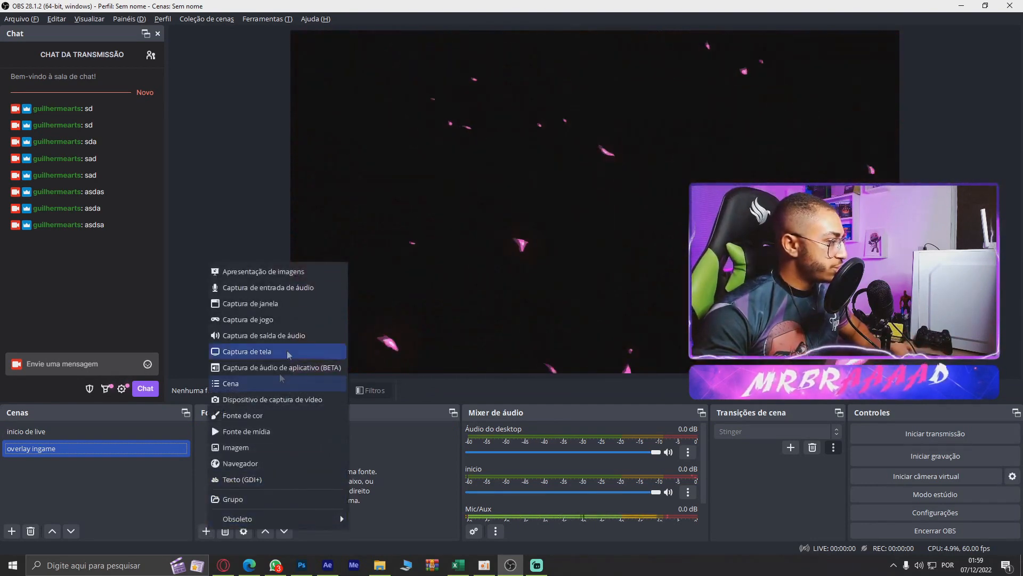
{"action": "left_click", "coordinate": [267, 432]}
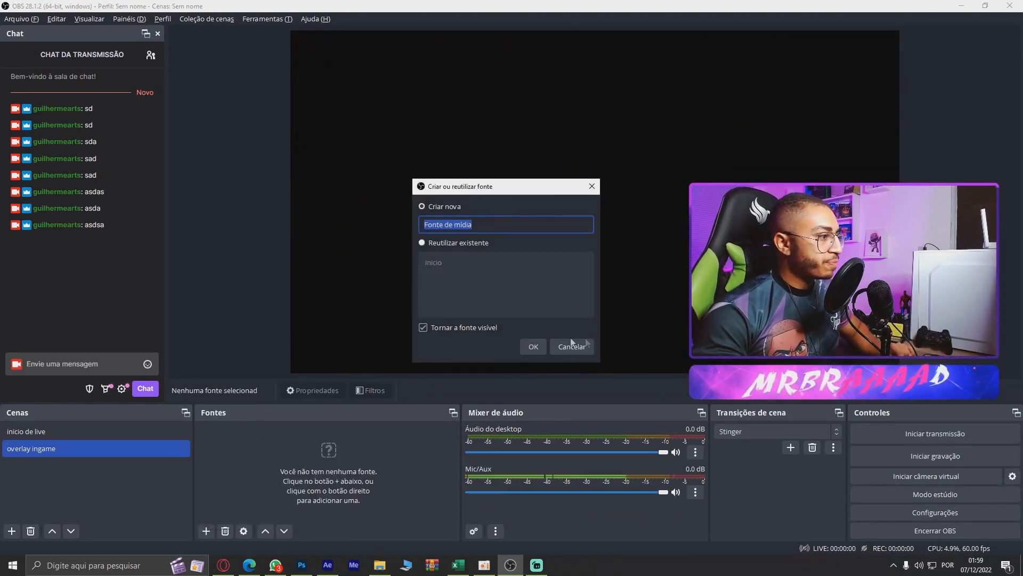
{"action": "type", "text": "ingame"}
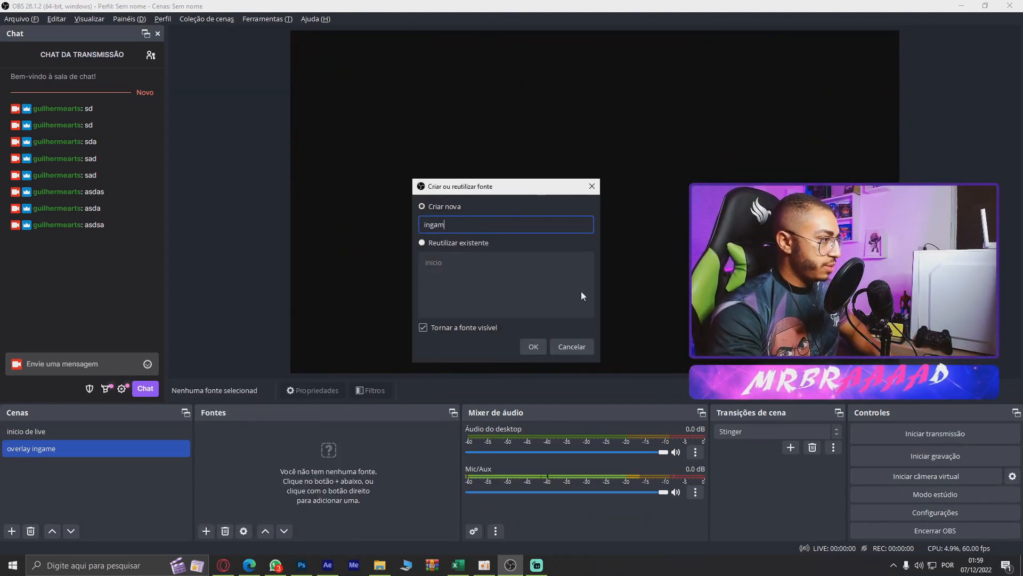
{"action": "key", "text": "Return"}
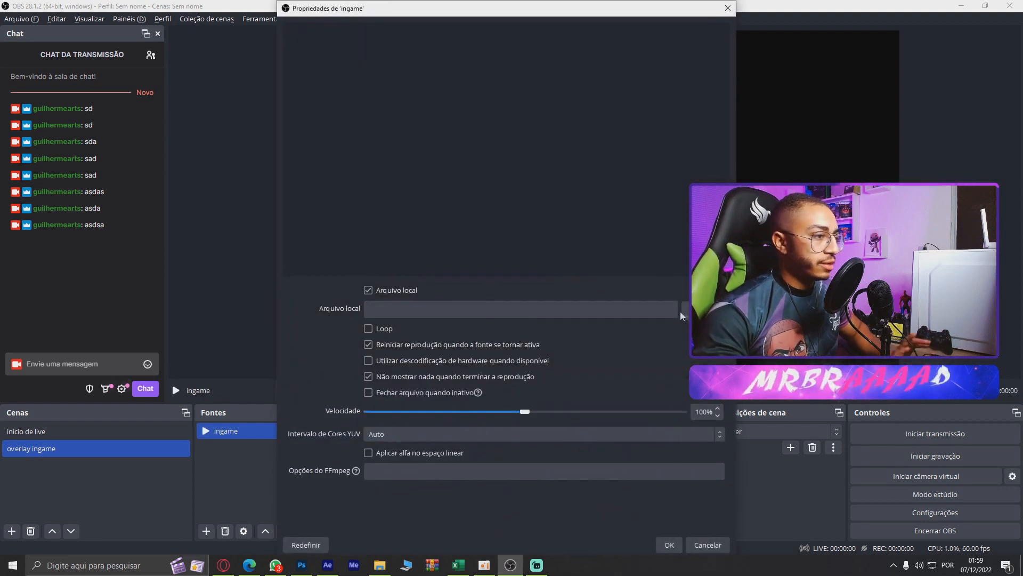
Load ingame.webm from the animados folder into the "ingame" source, enable Loop and accept its properties.
{"action": "left_click", "coordinate": [685, 308]}
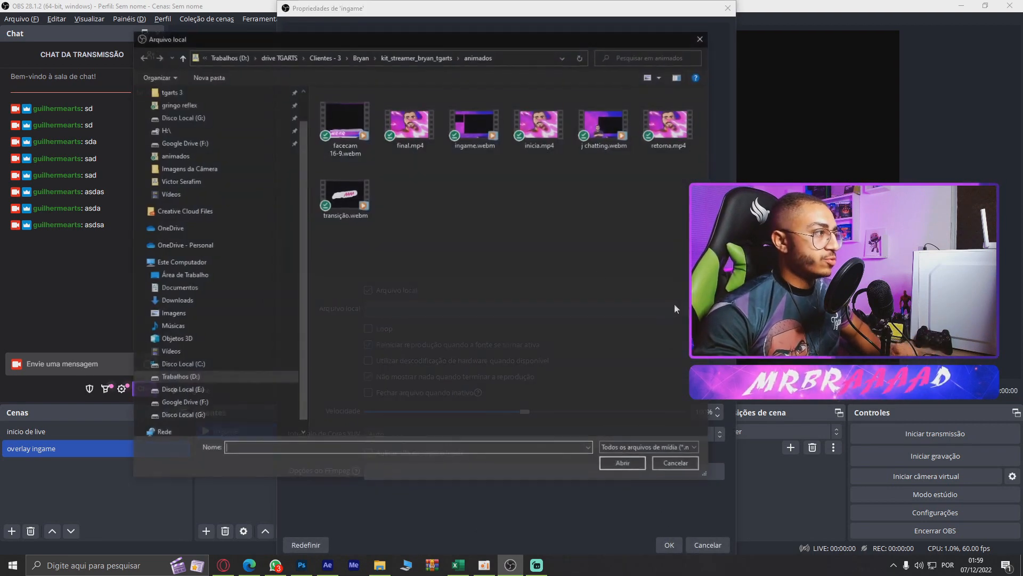
{"action": "left_click", "coordinate": [479, 136]}
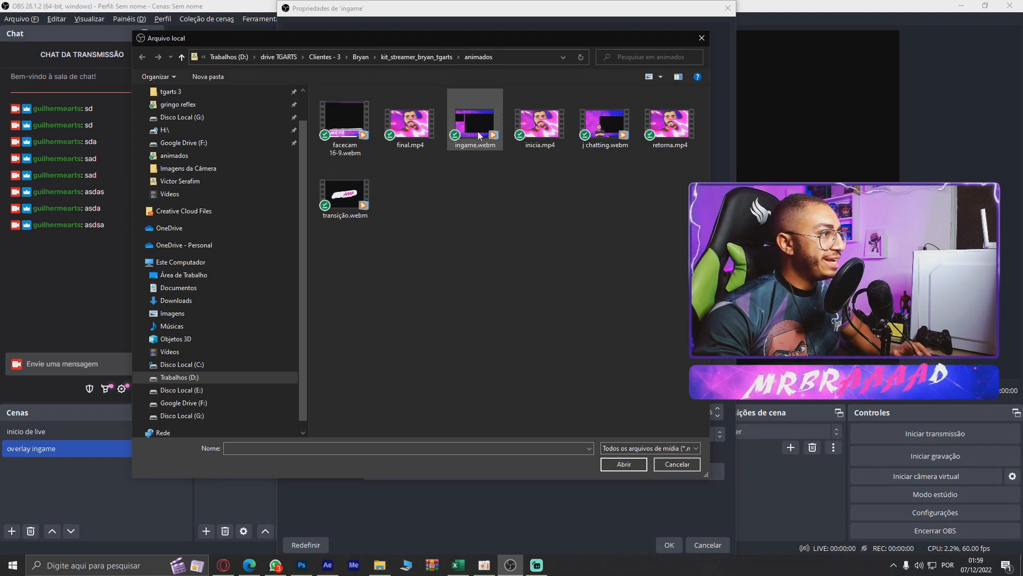
{"action": "double_click", "coordinate": [478, 136]}
{"action": "left_click", "coordinate": [368, 329]}
{"action": "left_click", "coordinate": [670, 545]}
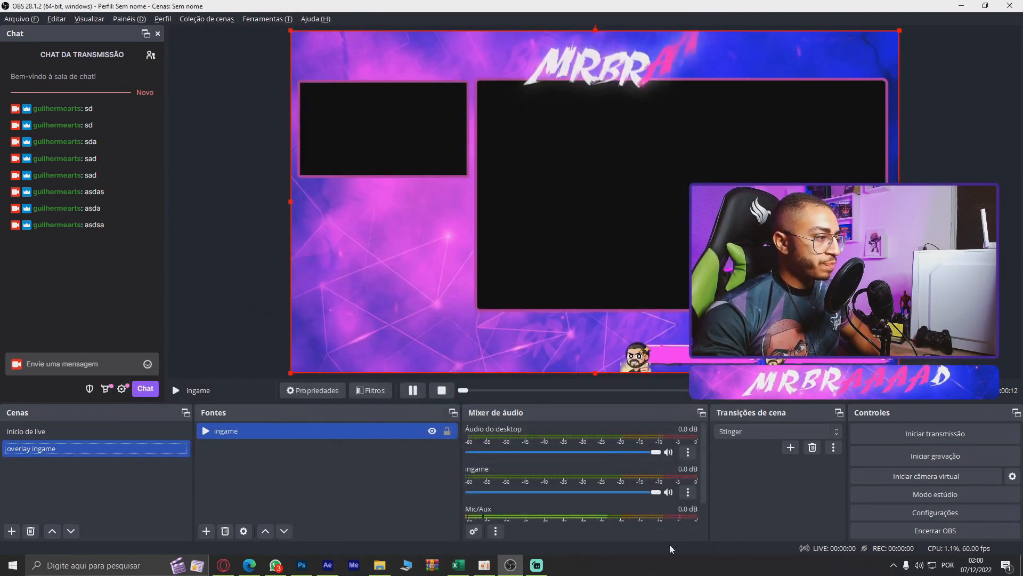
{"action": "left_click", "coordinate": [314, 473]}
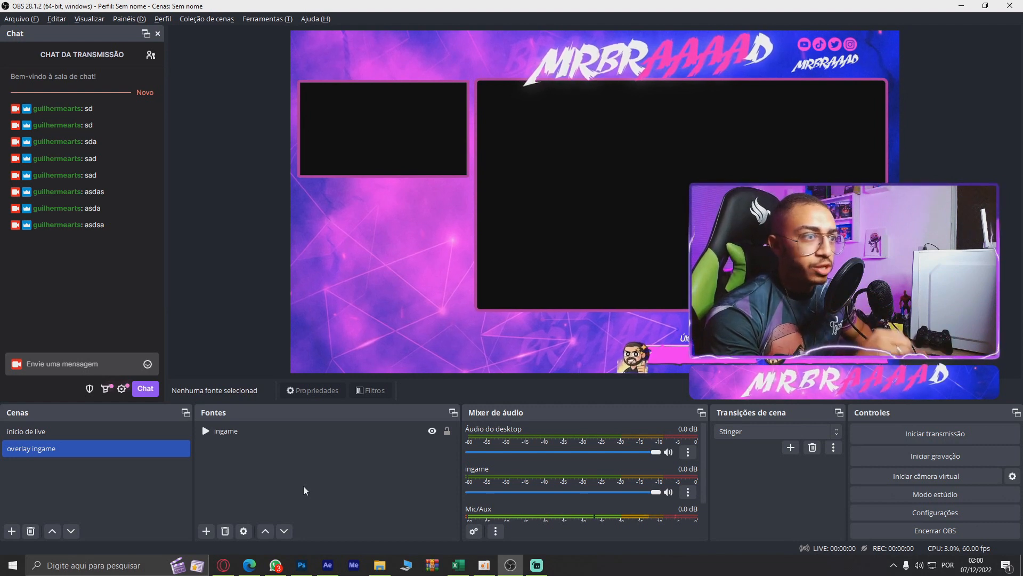
Add a game capture source with the mode "Capturar qualquer aplicação em tela cheia" to the "overlay ingame" scene.
{"action": "left_click", "coordinate": [206, 532]}
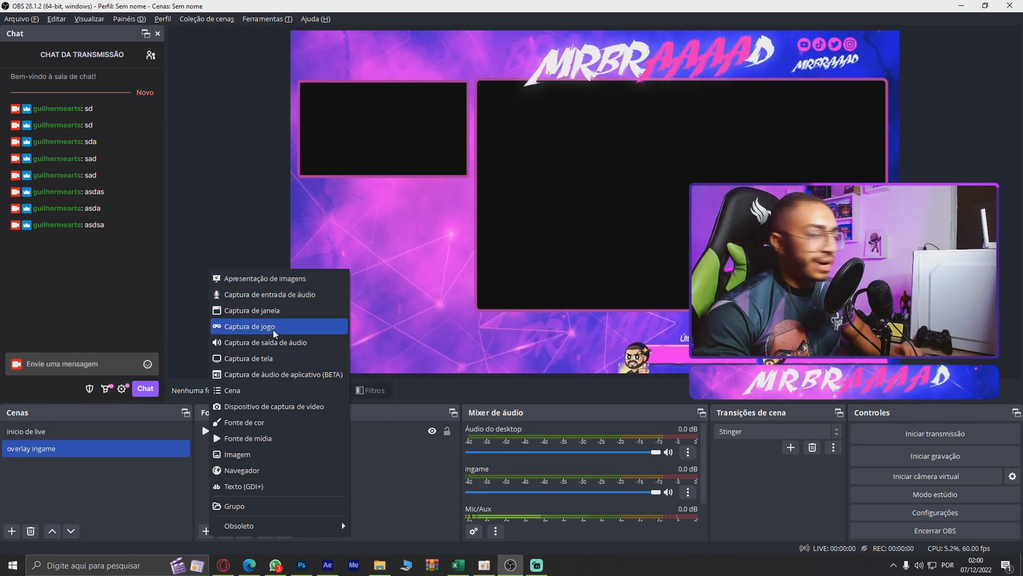
{"action": "left_click", "coordinate": [274, 331]}
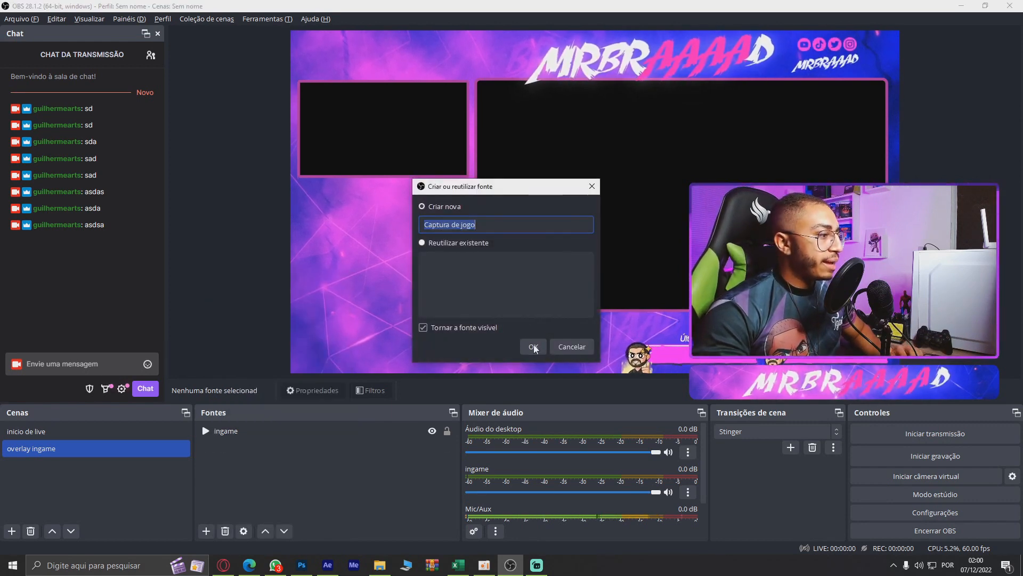
{"action": "left_click", "coordinate": [533, 347]}
{"action": "left_click", "coordinate": [466, 295]}
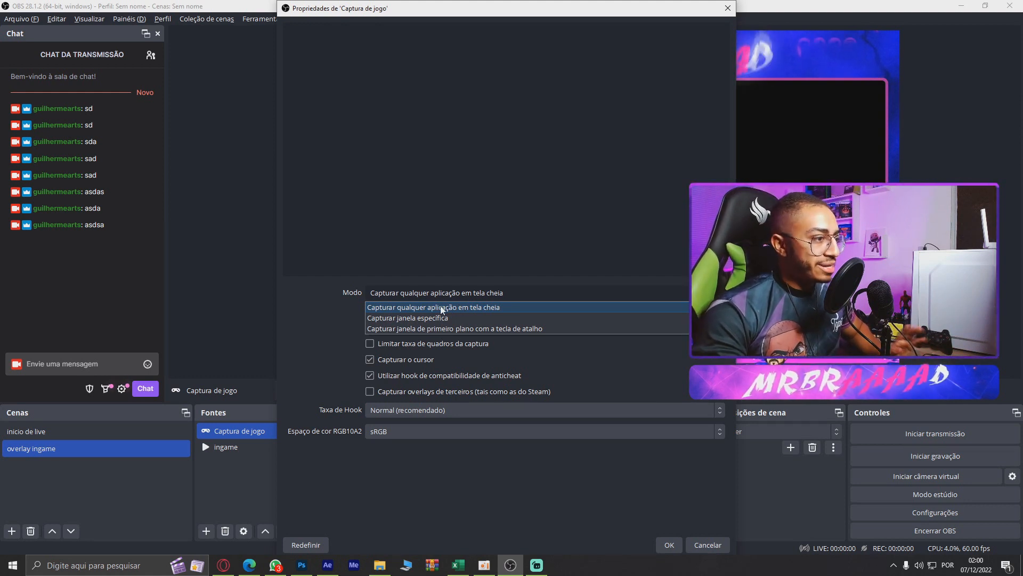
{"action": "left_click", "coordinate": [441, 309]}
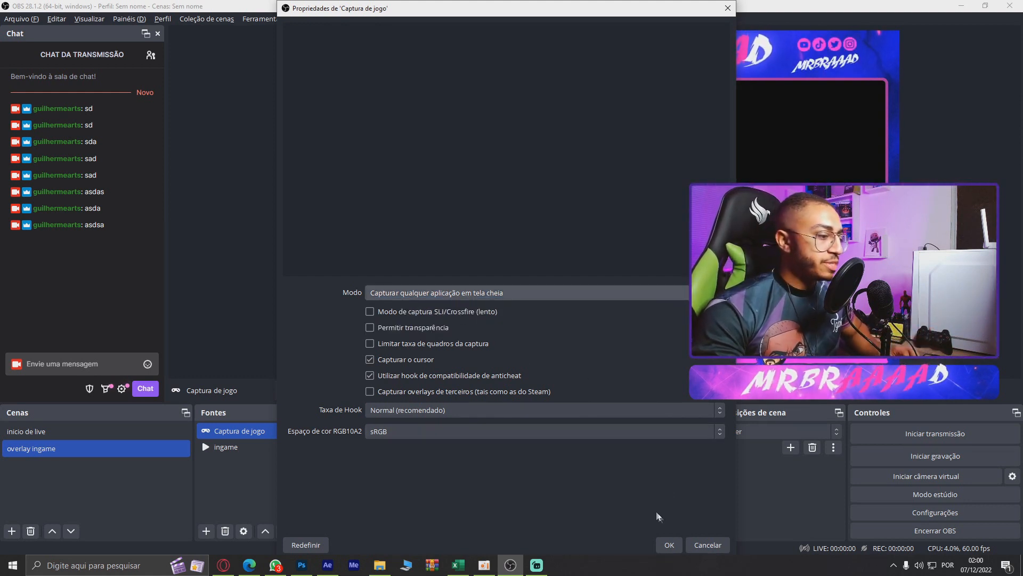
{"action": "left_click", "coordinate": [669, 544]}
{"action": "left_click", "coordinate": [332, 471]}
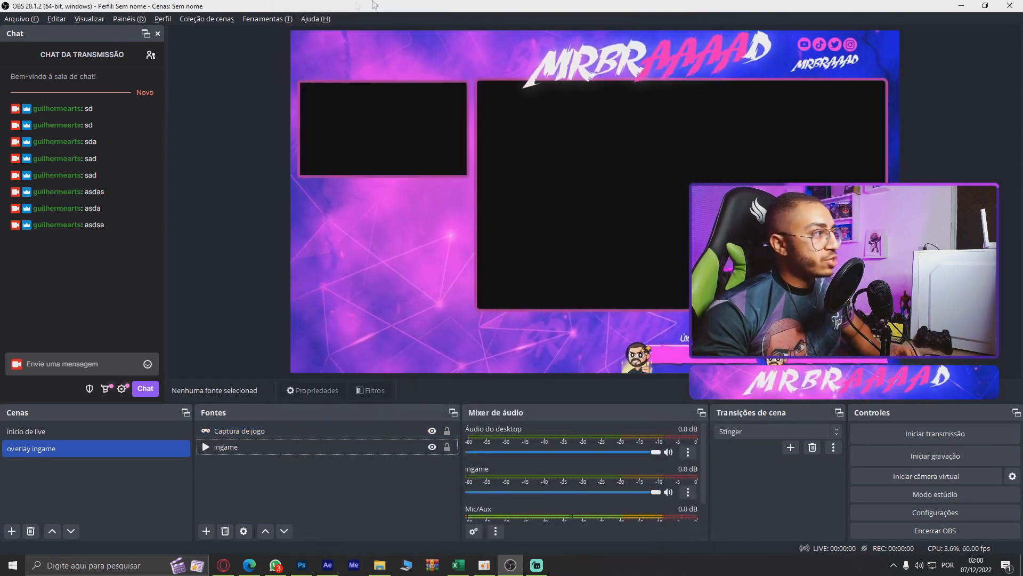
{"action": "left_click", "coordinate": [300, 35]}
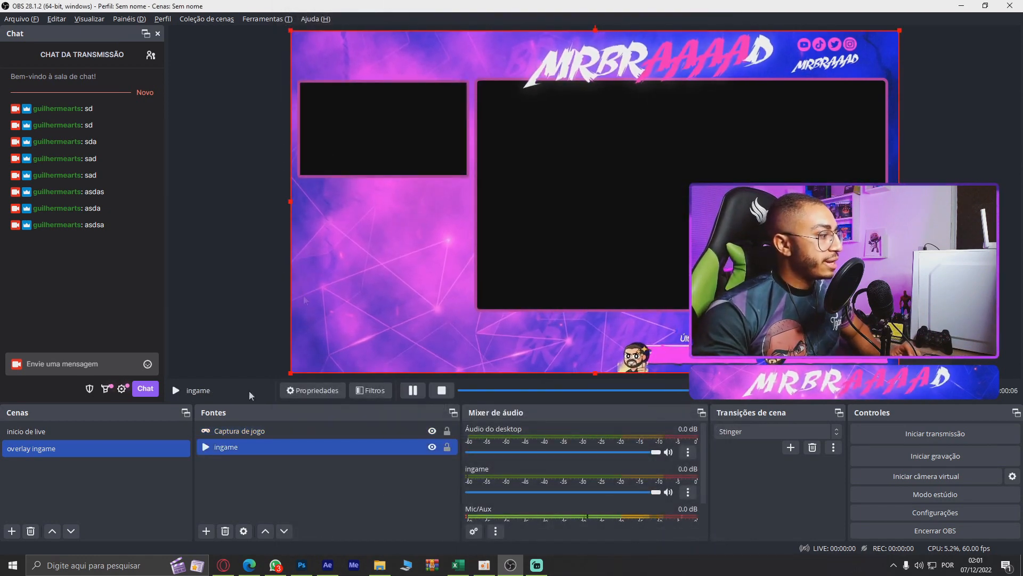
{"action": "left_click", "coordinate": [307, 496]}
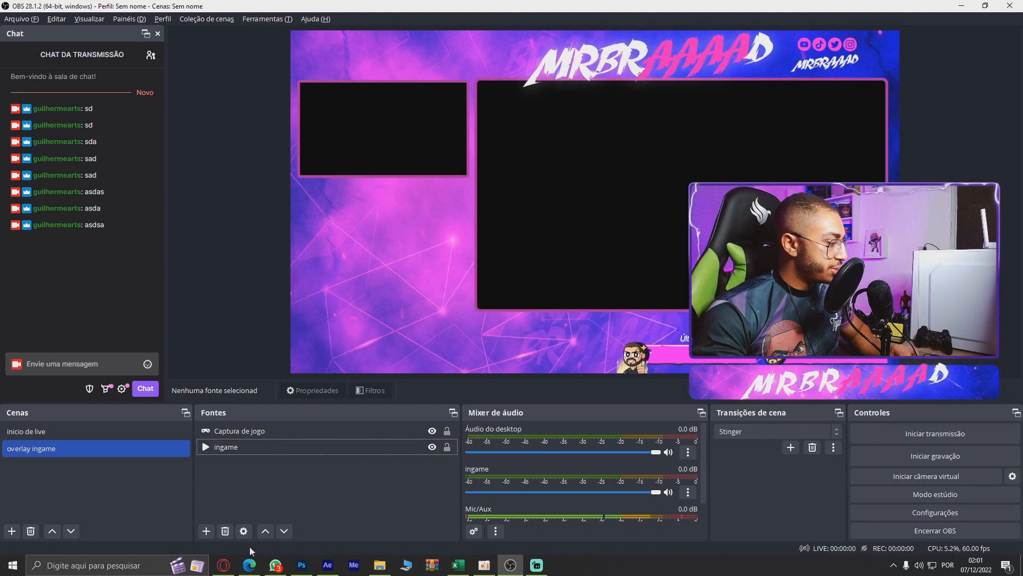
Add an image source with the operator-pack 4K wallpaper as game placeholder and scale it down towards the large game frame.
{"action": "left_click", "coordinate": [205, 532]}
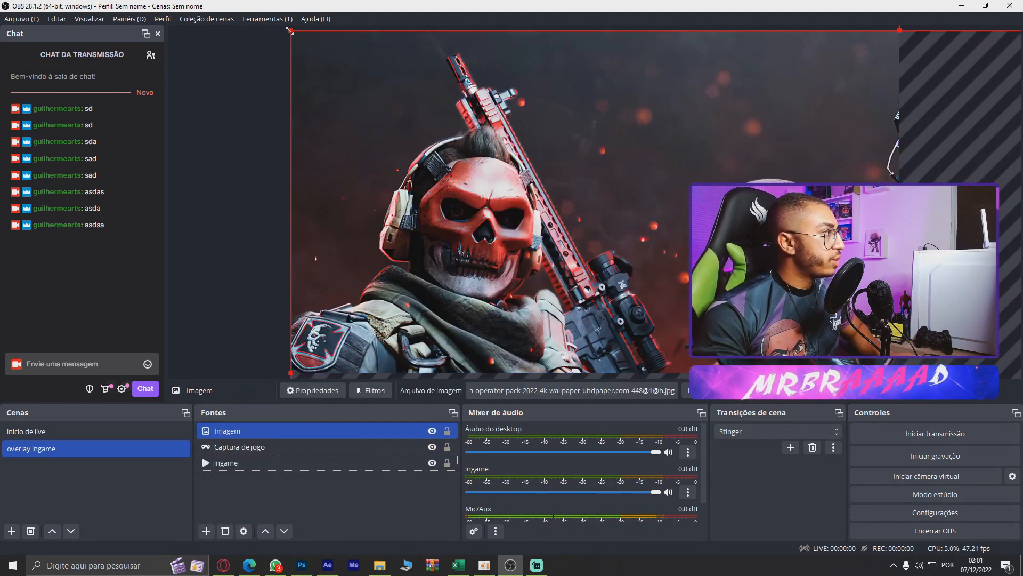
{"action": "left_click_drag", "start_coordinate": [290, 31], "coordinate": [644, 228]}
{"action": "left_click_drag", "start_coordinate": [812, 287], "coordinate": [542, 124]}
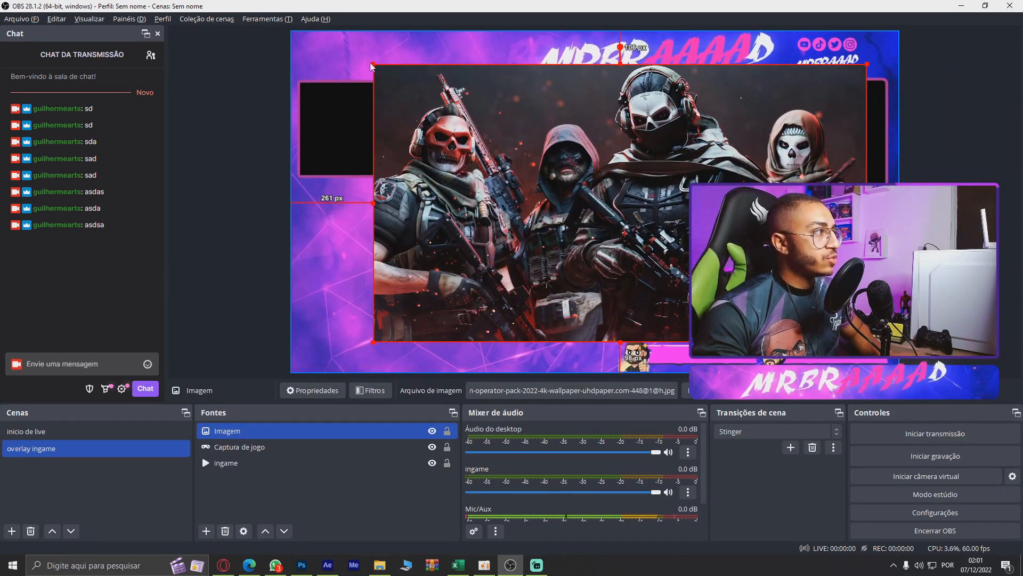
{"action": "left_click_drag", "start_coordinate": [376, 70], "coordinate": [503, 90]}
Order the wallpaper image below "ingame" and fit it behind the large frame, about 572 px from the canvas's left edge and 151 px from its top.
{"action": "left_click_drag", "start_coordinate": [230, 436], "coordinate": [230, 476]}
{"action": "mouse_move", "coordinate": [555, 205]}
{"action": "left_mouse_down"}
{"action": "mouse_move", "coordinate": [465, 200]}
{"action": "mouse_move", "coordinate": [528, 201]}
{"action": "mouse_move", "coordinate": [527, 185]}
{"action": "mouse_move", "coordinate": [529, 194]}
{"action": "left_mouse_up"}
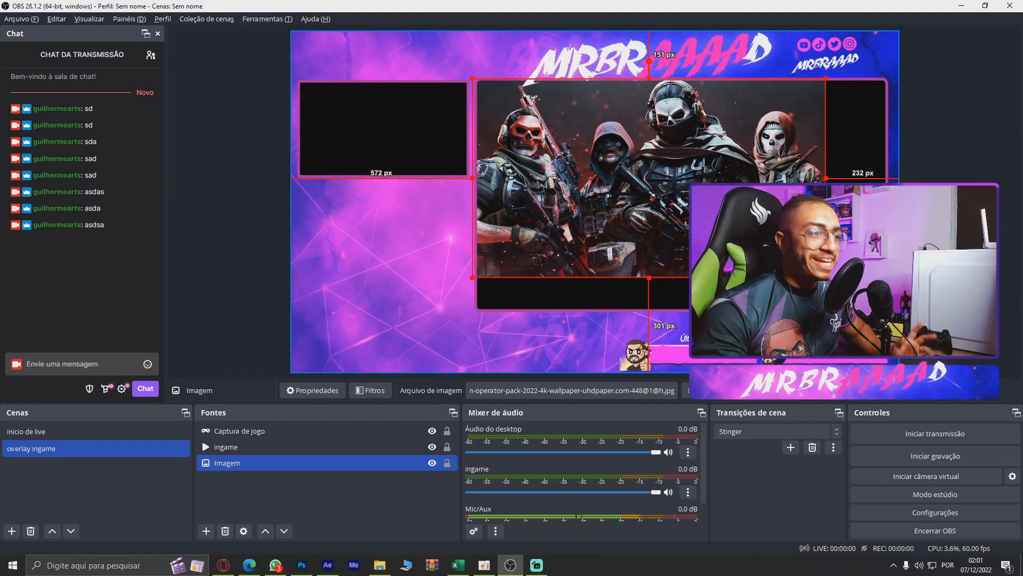
{"action": "left_click_drag", "start_coordinate": [826, 278], "coordinate": [894, 315]}
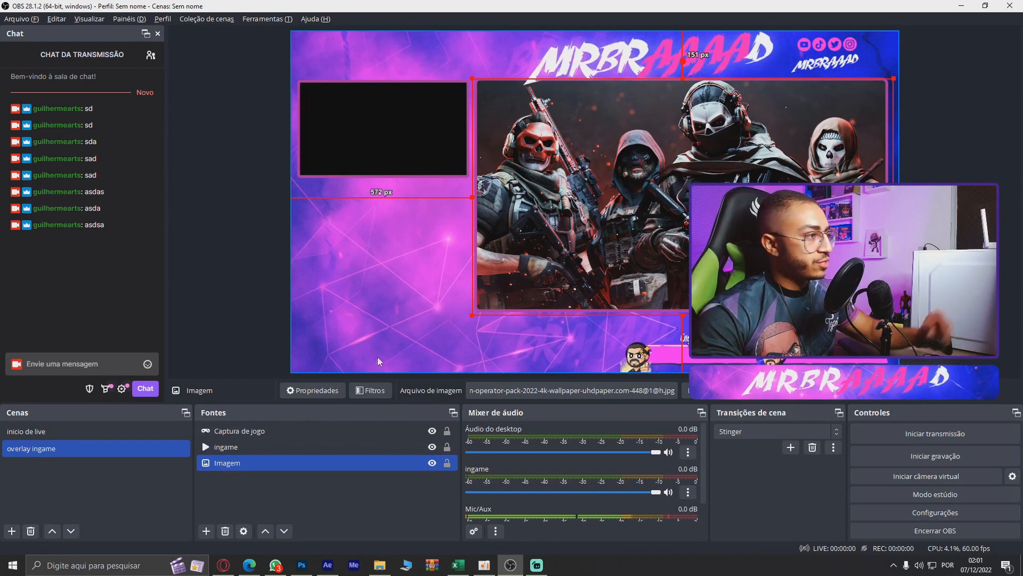
{"action": "left_click", "coordinate": [396, 491]}
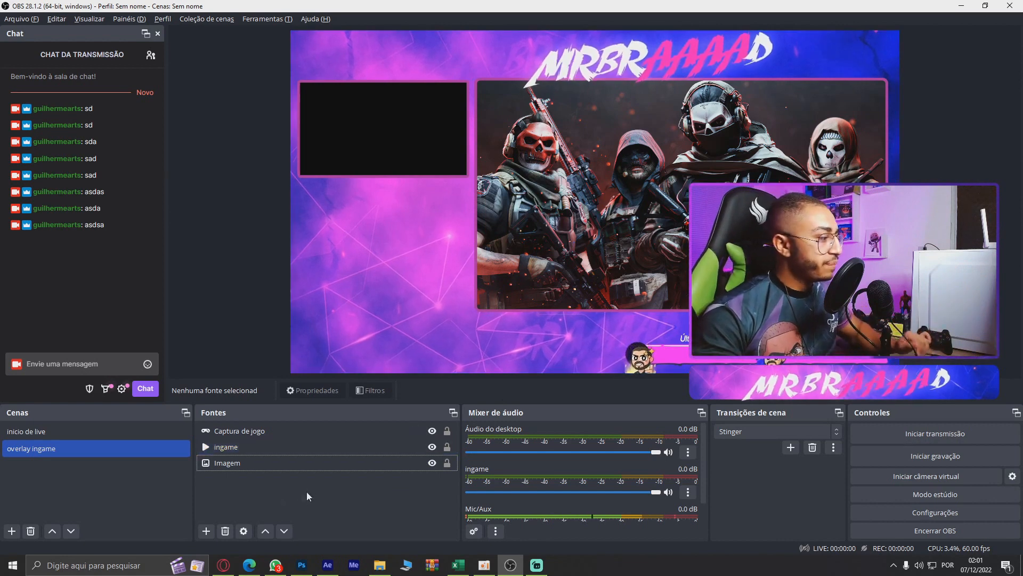
Create a video capture device source, look through its HD Pro Webcam C920 properties and dismiss them without changes.
{"action": "left_click", "coordinate": [206, 532]}
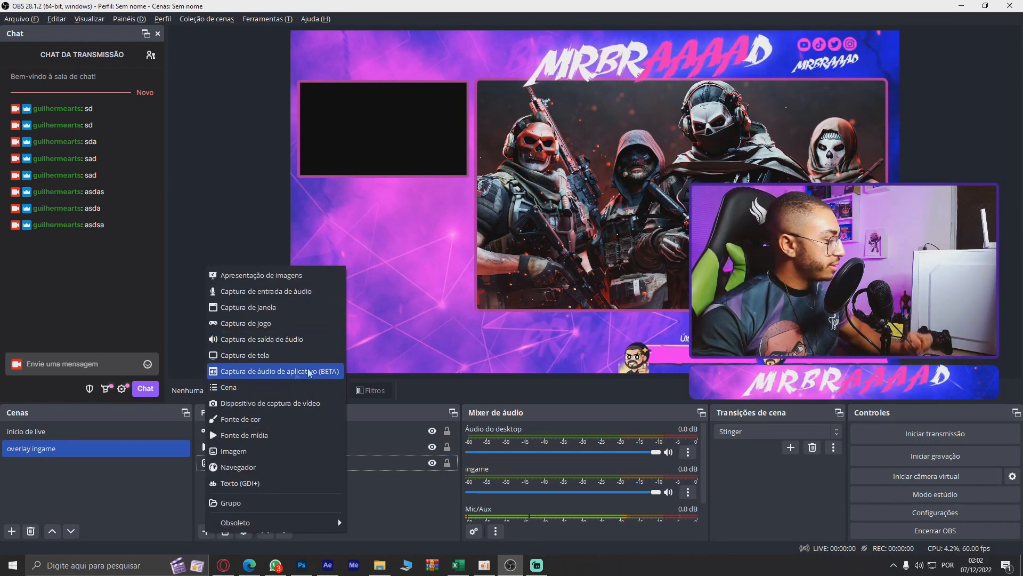
{"action": "left_click", "coordinate": [273, 403]}
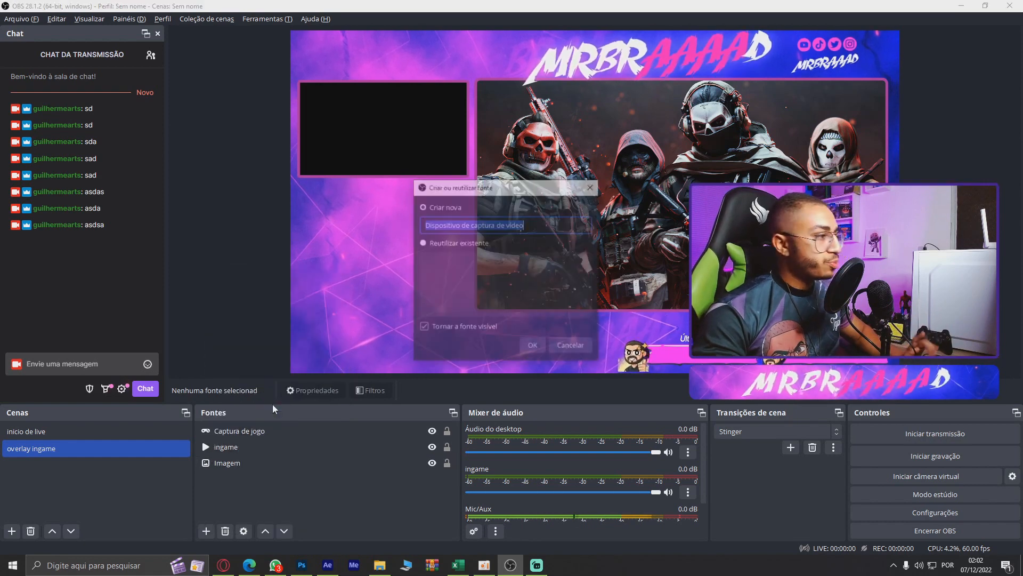
{"action": "left_click", "coordinate": [533, 348]}
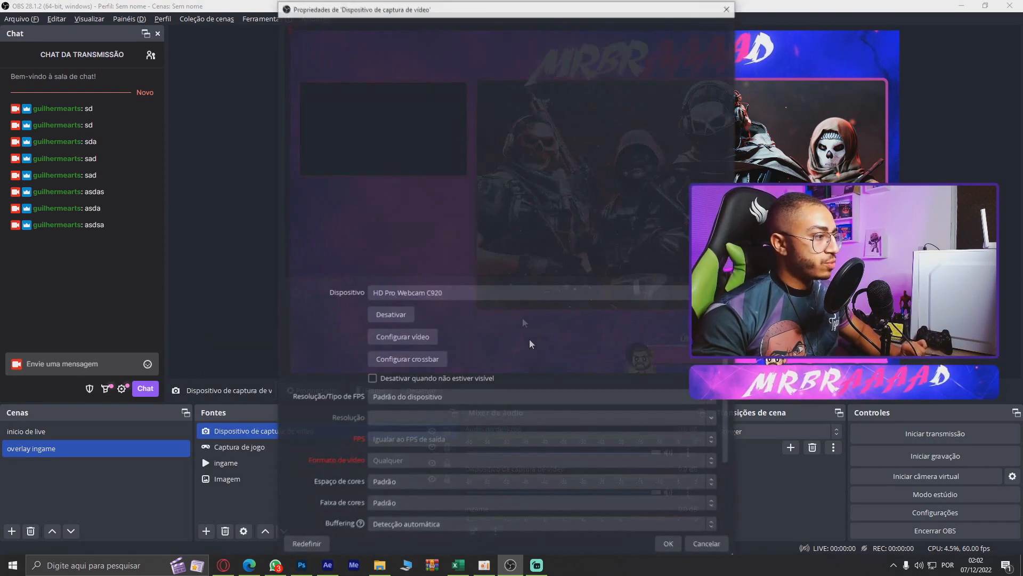
{"action": "left_click_drag", "start_coordinate": [587, 8], "coordinate": [511, 77]}
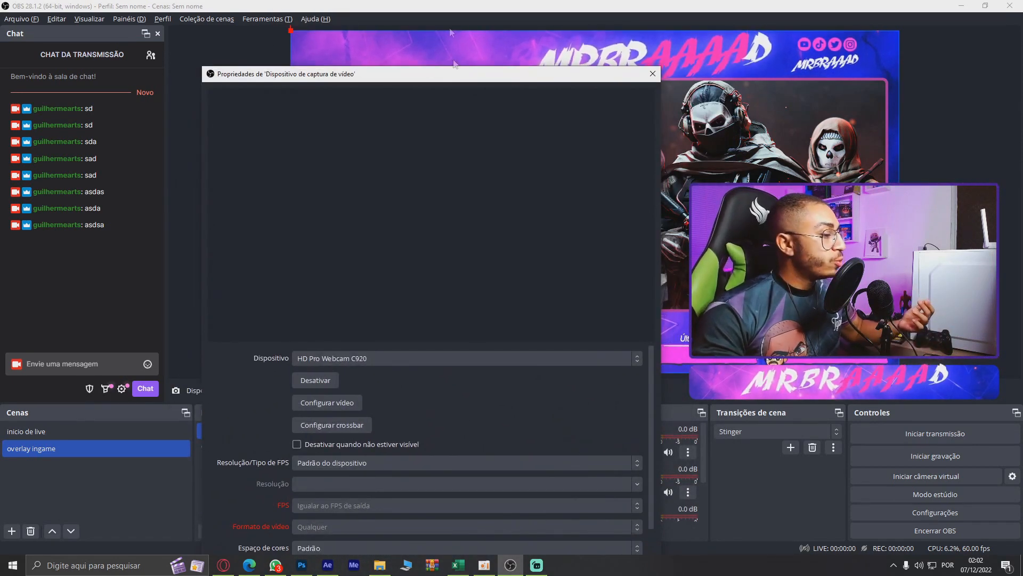
{"action": "left_click_drag", "start_coordinate": [404, 78], "coordinate": [446, 21]}
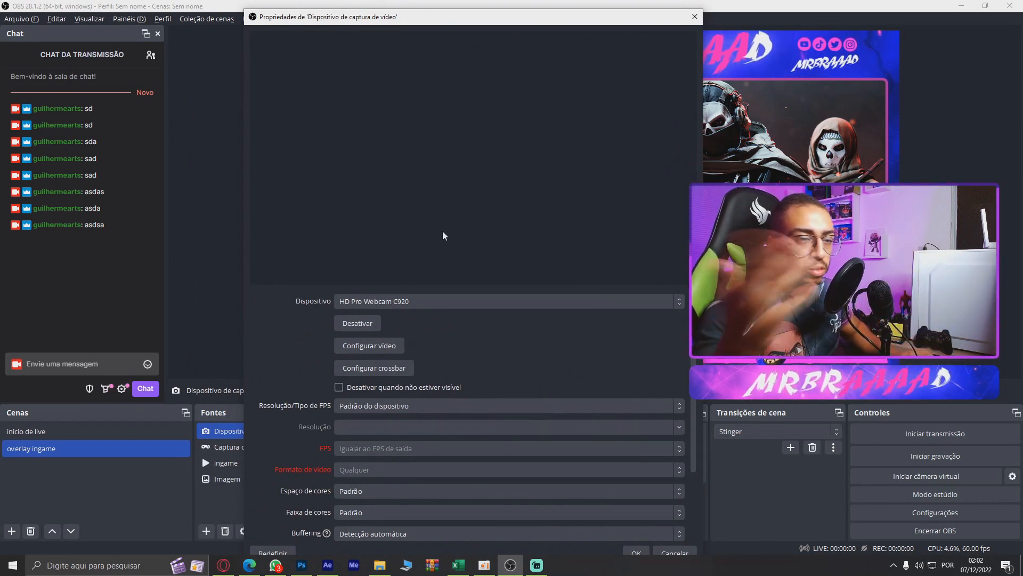
{"action": "scroll", "coordinate": [621, 468], "scroll_direction": "down", "scroll_amount": 1}
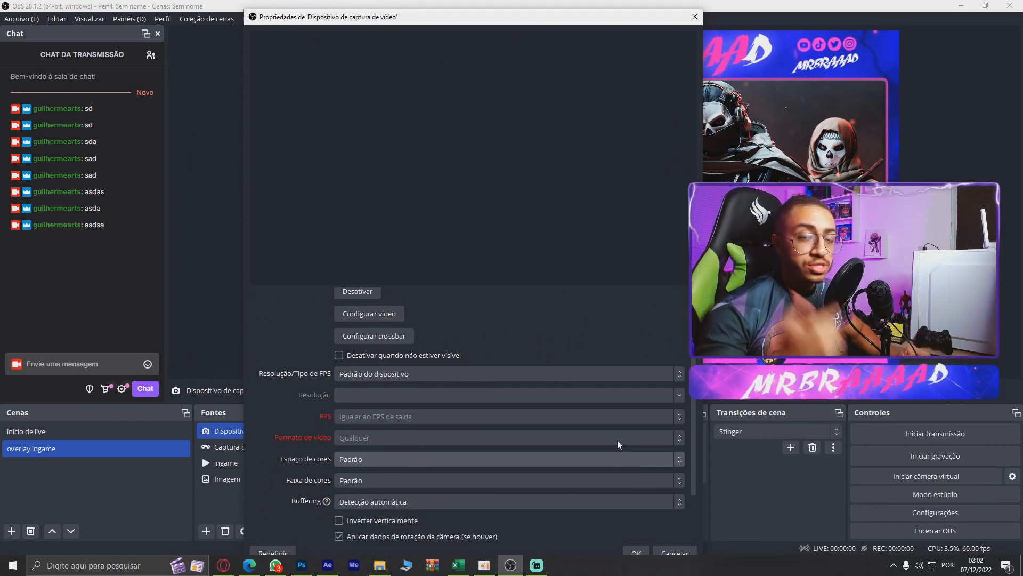
{"action": "scroll", "coordinate": [619, 441], "scroll_direction": "down", "scroll_amount": 1}
{"action": "left_click", "coordinate": [675, 553]}
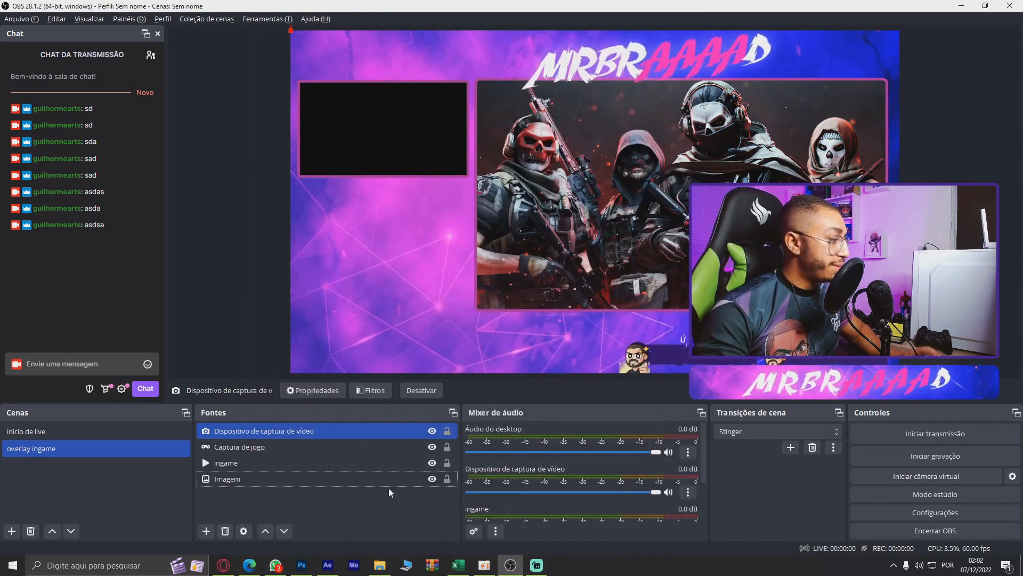
Add a second image source using WIN_20221204_23_21_25_Pro.jpg from the Camera Roll folder as webcam placeholder.
{"action": "left_click", "coordinate": [205, 530]}
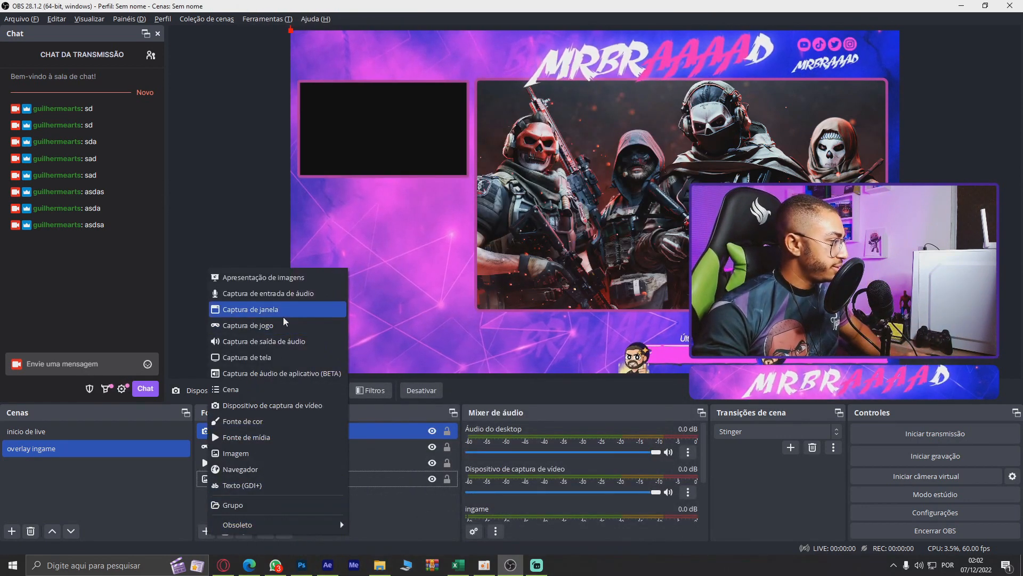
{"action": "left_click", "coordinate": [255, 454]}
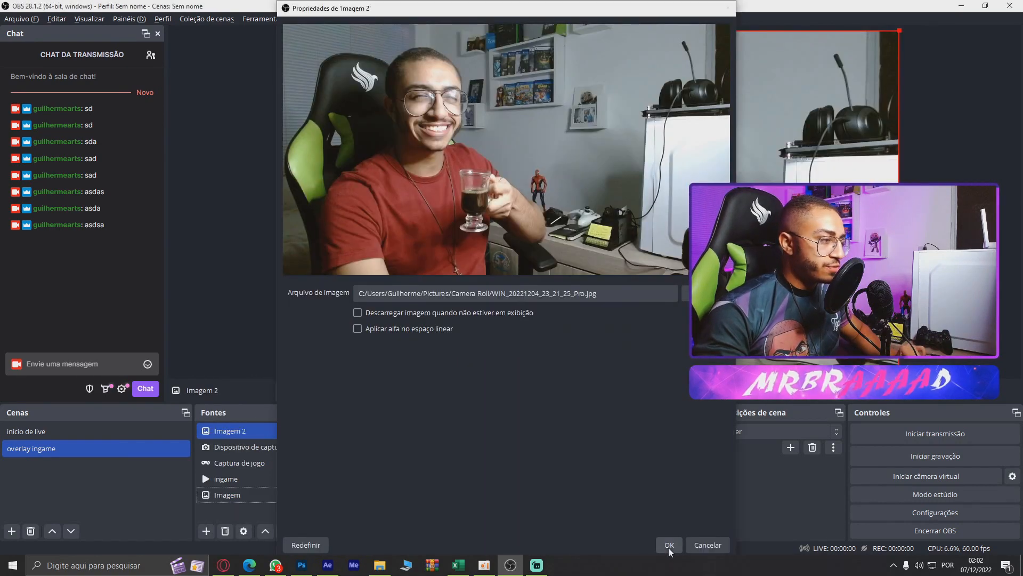
{"action": "left_click", "coordinate": [665, 546]}
Scale the webcam photo to cover the small camera frame and order it below the "ingame" source.
{"action": "left_click_drag", "start_coordinate": [900, 373], "coordinate": [444, 154]}
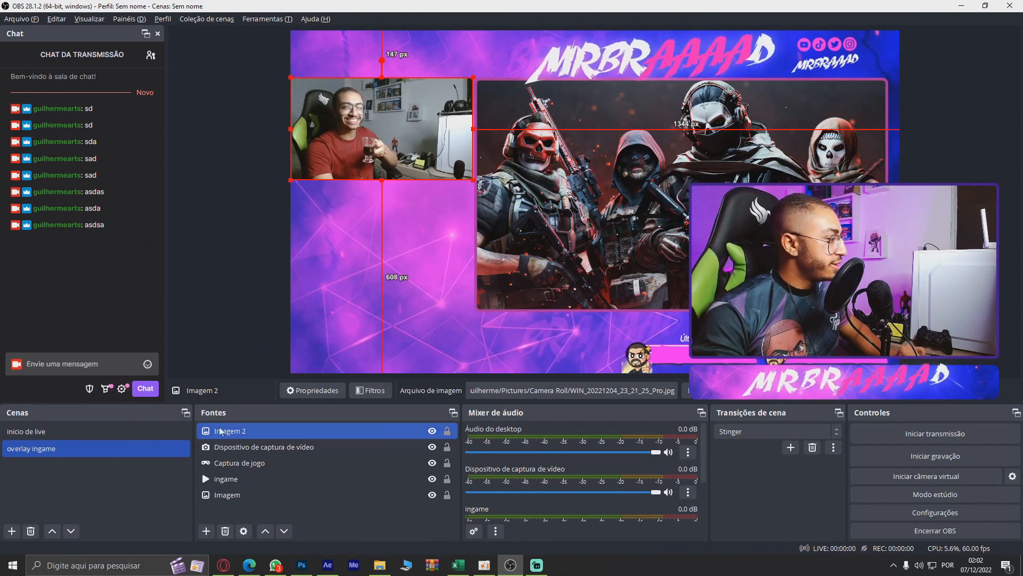
{"action": "left_click_drag", "start_coordinate": [227, 478], "coordinate": [249, 498]}
{"action": "left_click", "coordinate": [315, 508]}
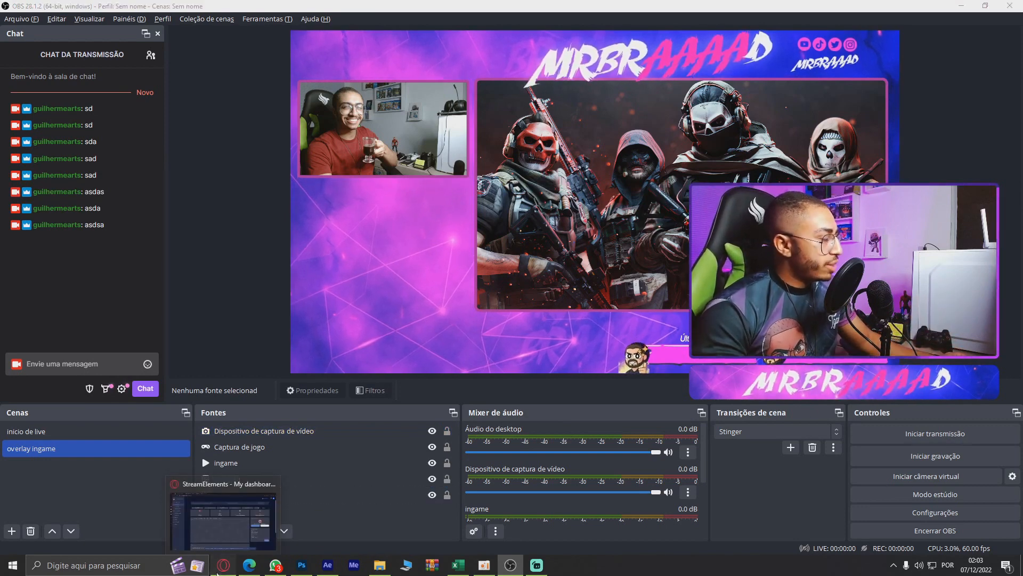
Switch to the StreamElements dashboard in the browser, glancing at Streamlabs Desktop on the way.
{"action": "left_click", "coordinate": [222, 567]}
{"action": "middle_click", "coordinate": [328, 5]}
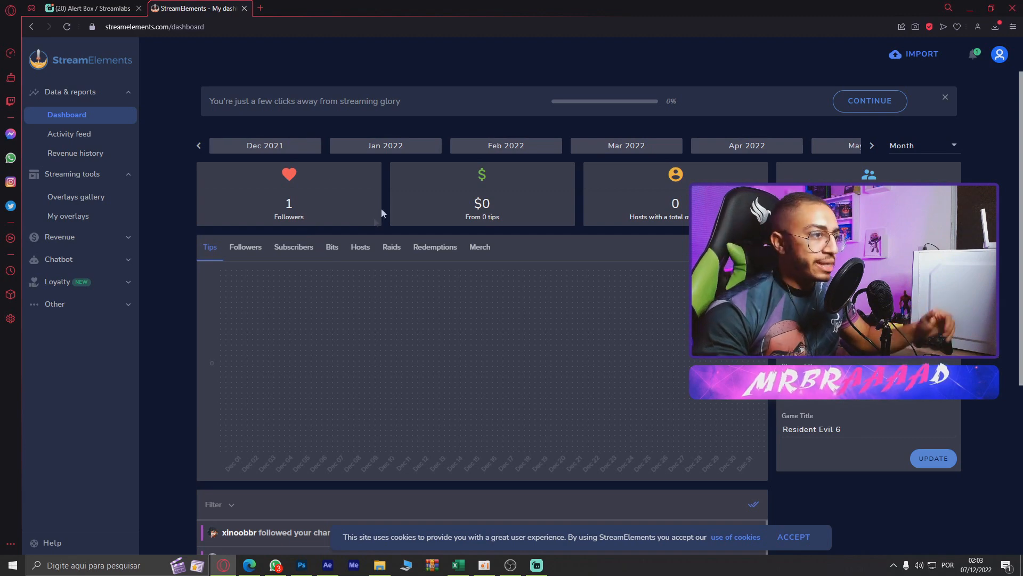
{"action": "left_click", "coordinate": [536, 566]}
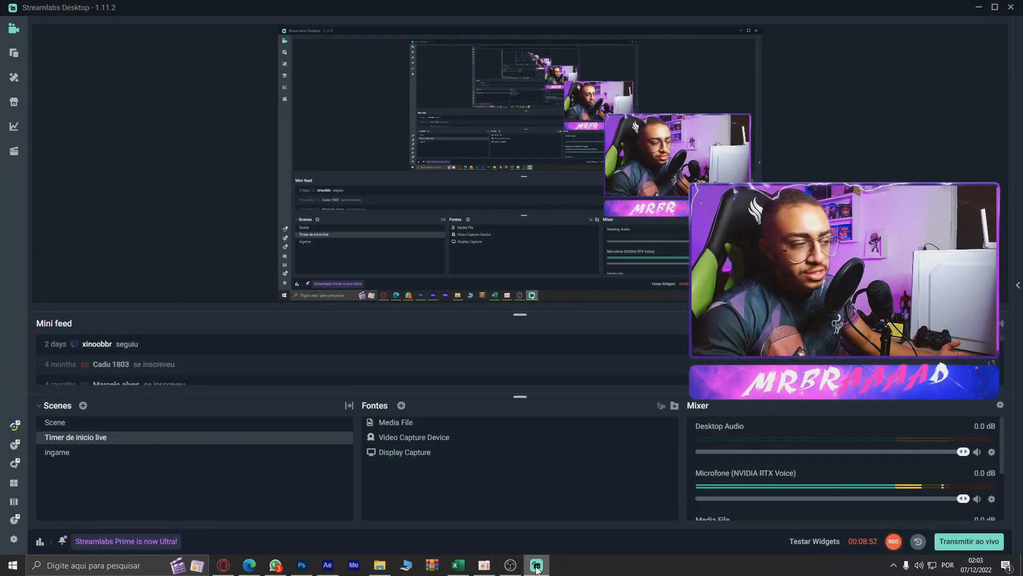
{"action": "left_click", "coordinate": [538, 567]}
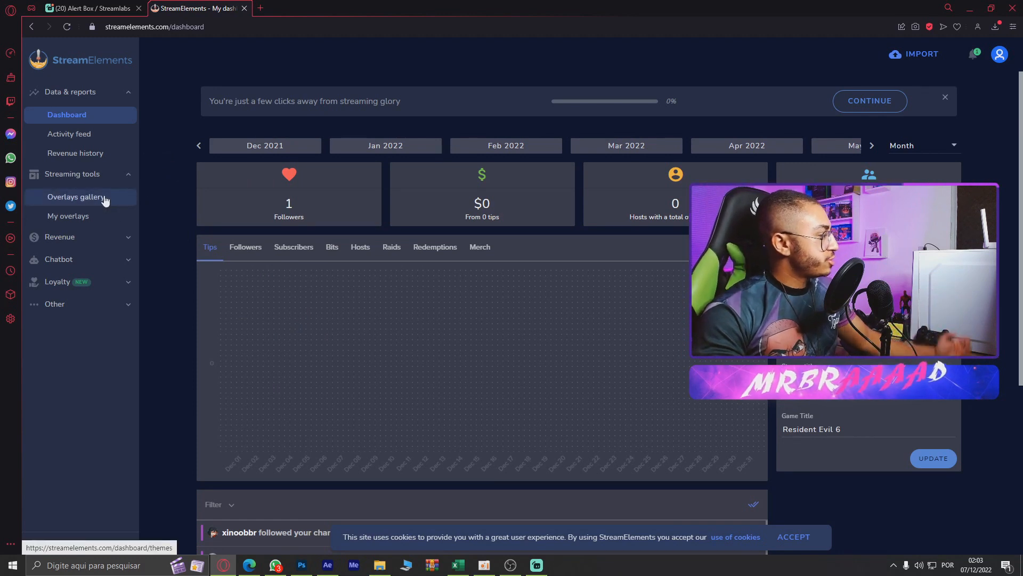
Collapse the Data & reports section and open the My overlays page among the StreamElements streaming tools.
{"action": "left_click", "coordinate": [82, 93]}
{"action": "left_click", "coordinate": [81, 115]}
{"action": "left_click", "coordinate": [81, 116]}
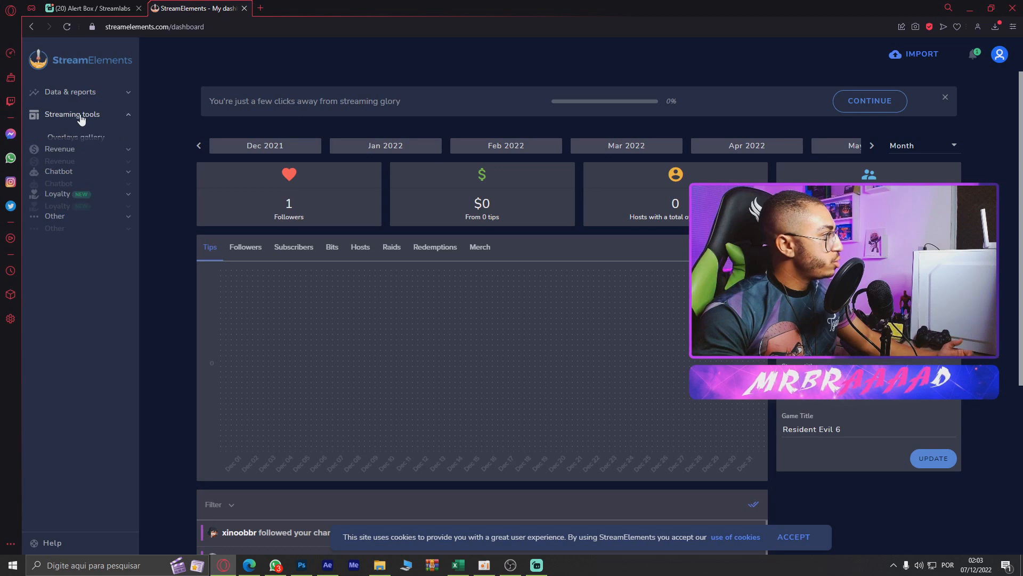
{"action": "left_click", "coordinate": [73, 157]}
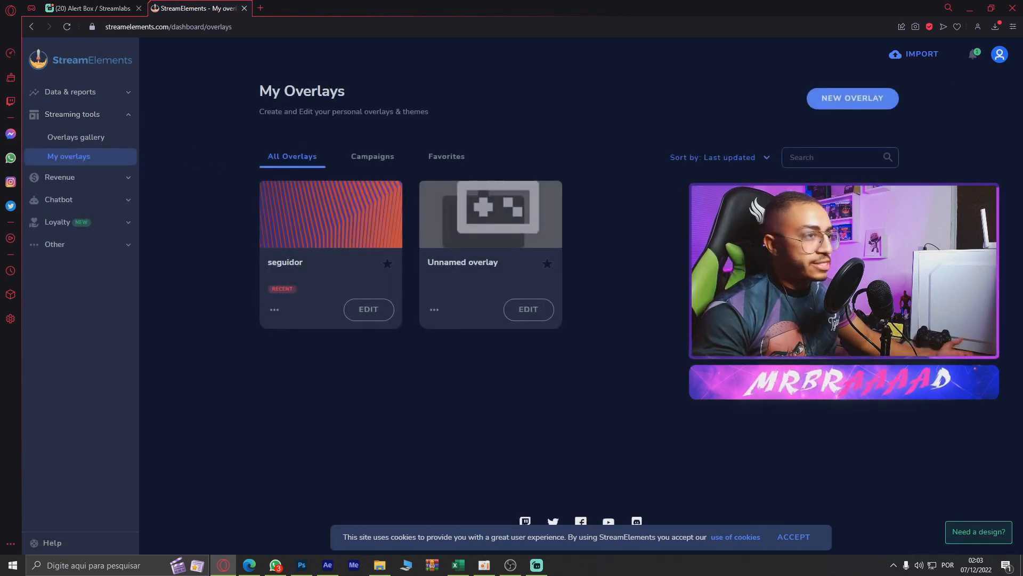
Create a new StreamElements overlay with the 1080p resolution.
{"action": "left_click", "coordinate": [858, 103]}
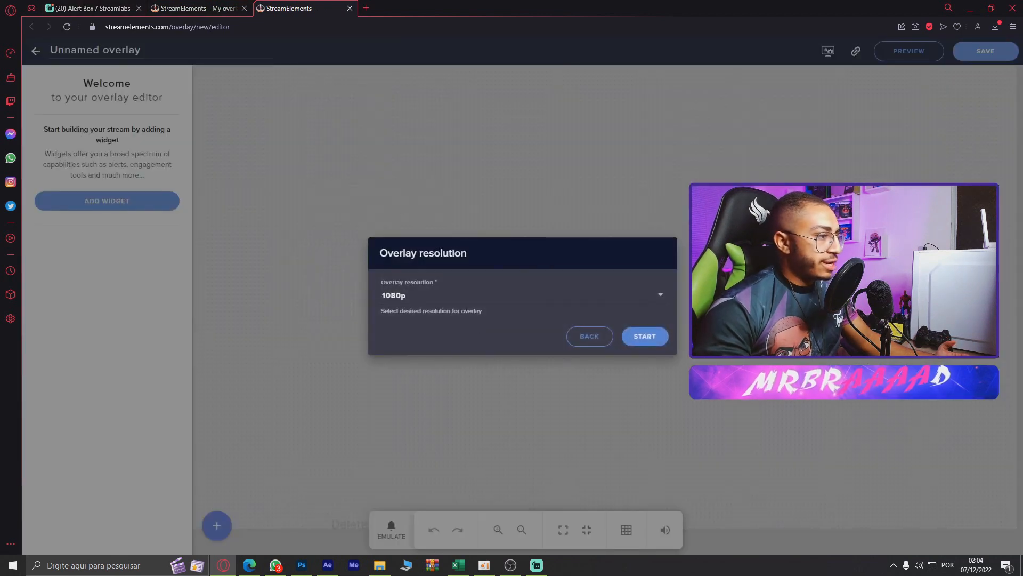
{"action": "left_click", "coordinate": [661, 294]}
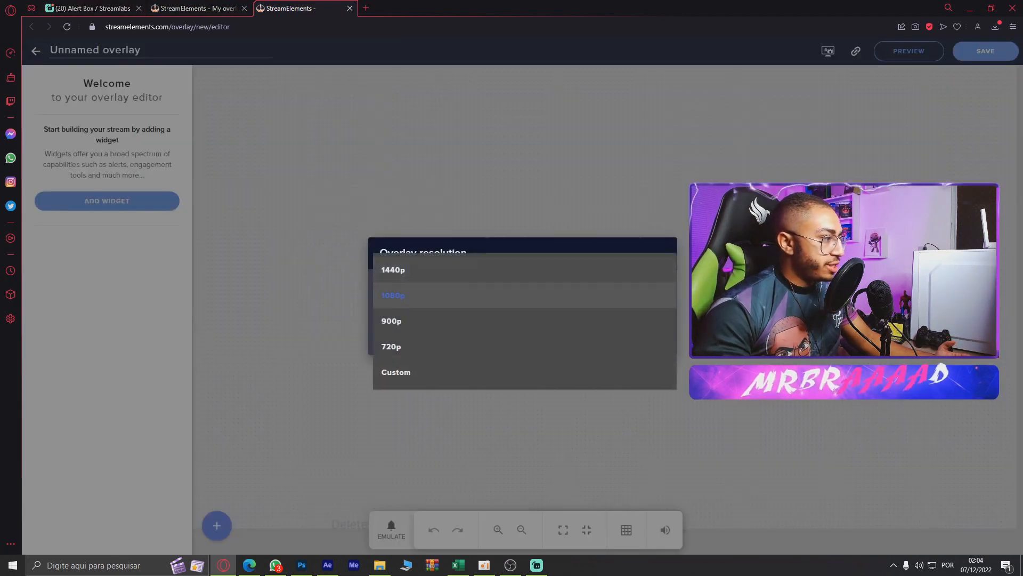
{"action": "left_click", "coordinate": [645, 336]}
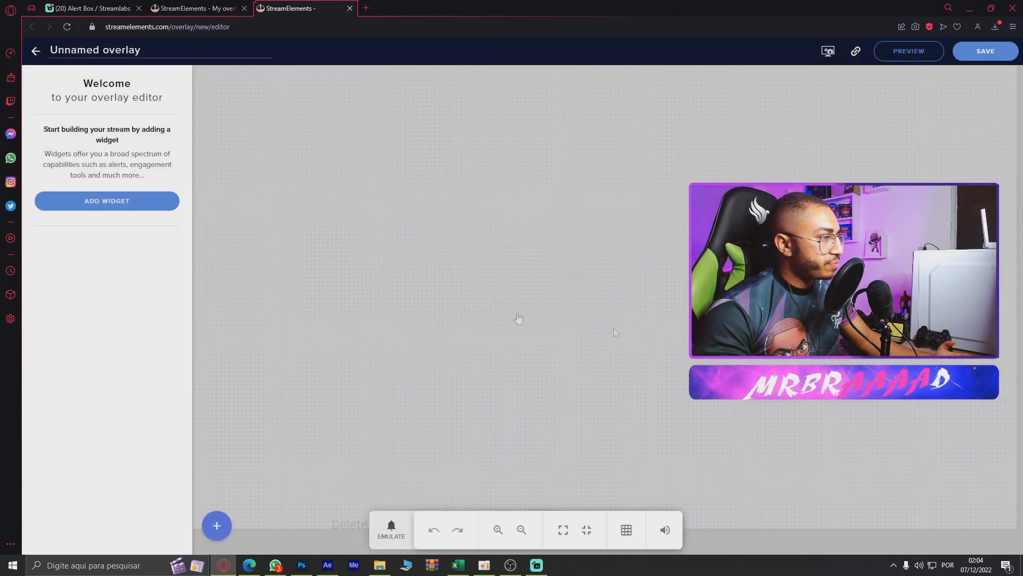
Add a Latest follower label from the Followers labels and place it in the upper-left area of the overlay canvas.
{"action": "left_click", "coordinate": [116, 205]}
{"action": "left_click", "coordinate": [118, 260]}
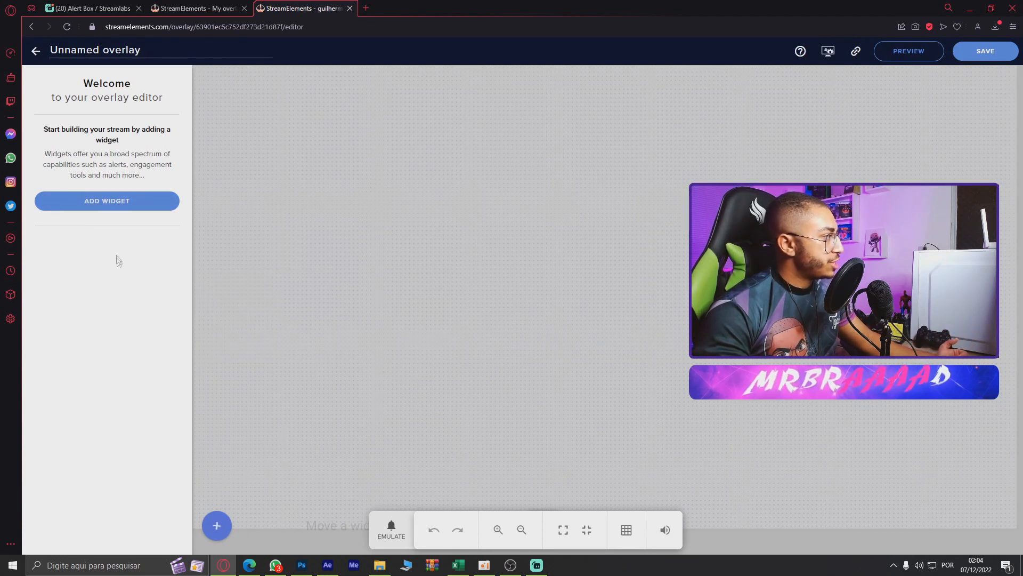
{"action": "left_click", "coordinate": [217, 525]}
{"action": "mouse_move", "coordinate": [277, 376]}
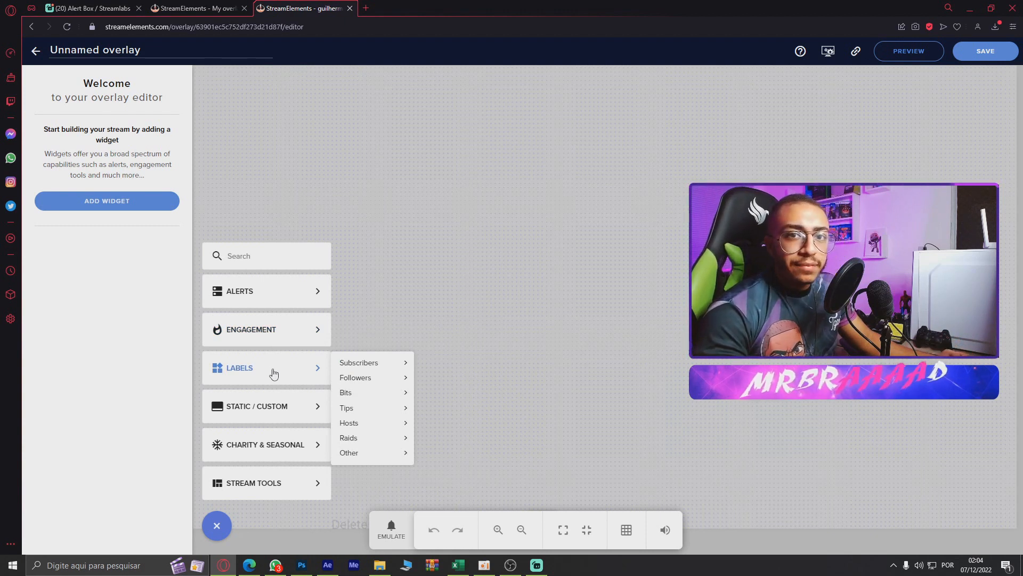
{"action": "mouse_move", "coordinate": [386, 409]}
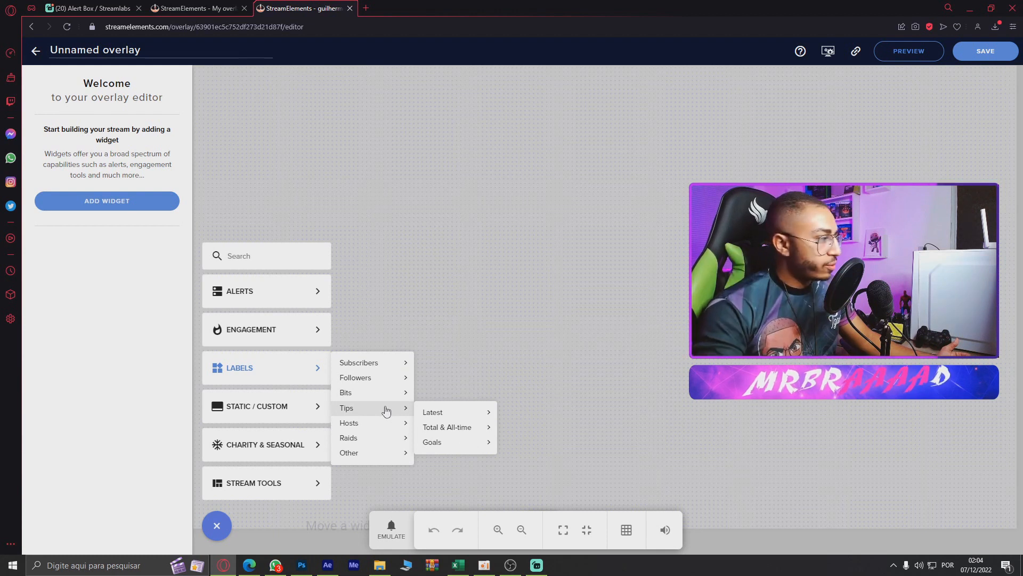
{"action": "mouse_move", "coordinate": [375, 384]}
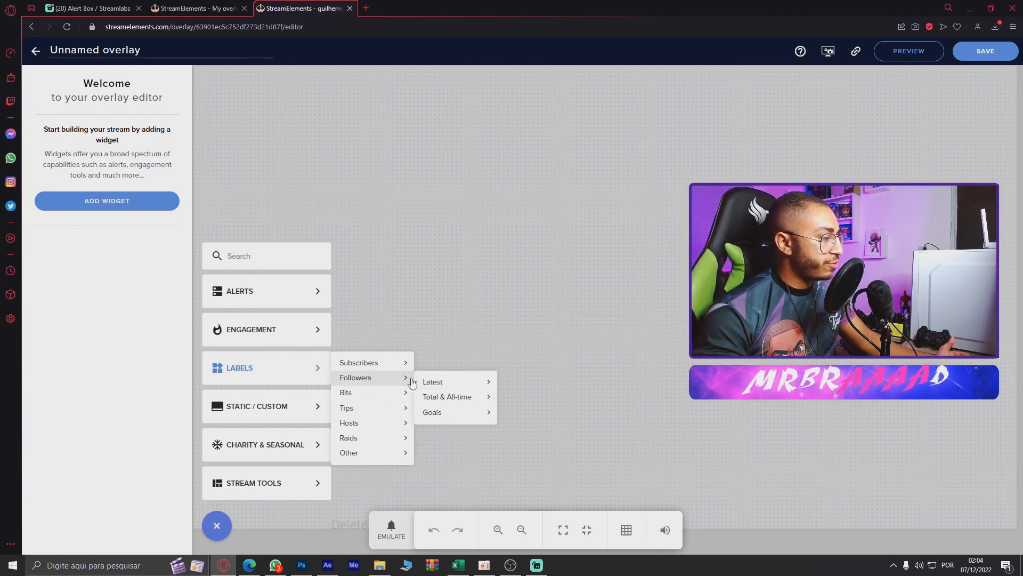
{"action": "mouse_move", "coordinate": [446, 384]}
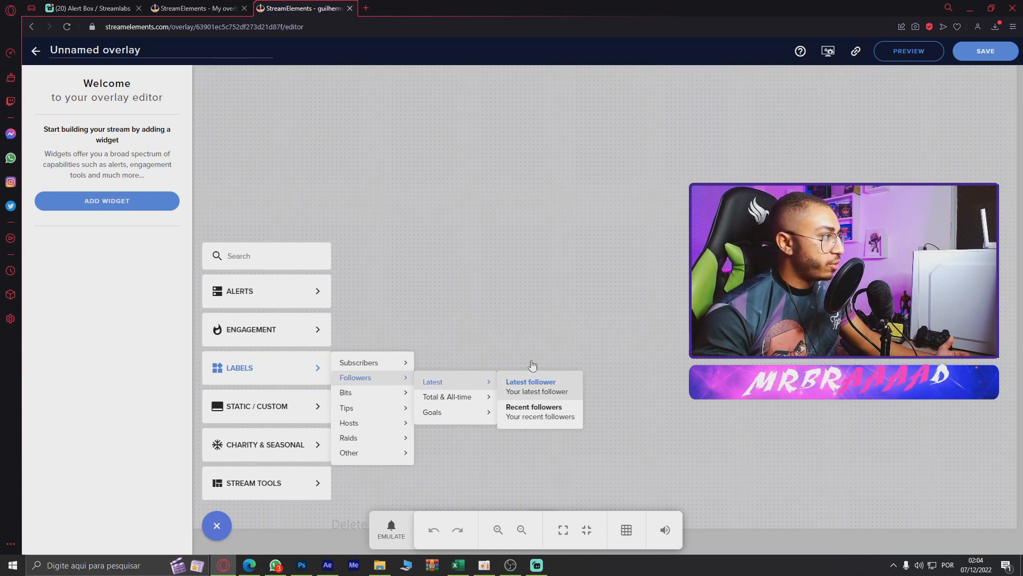
{"action": "left_click", "coordinate": [560, 390]}
{"action": "left_click_drag", "start_coordinate": [290, 78], "coordinate": [396, 226]}
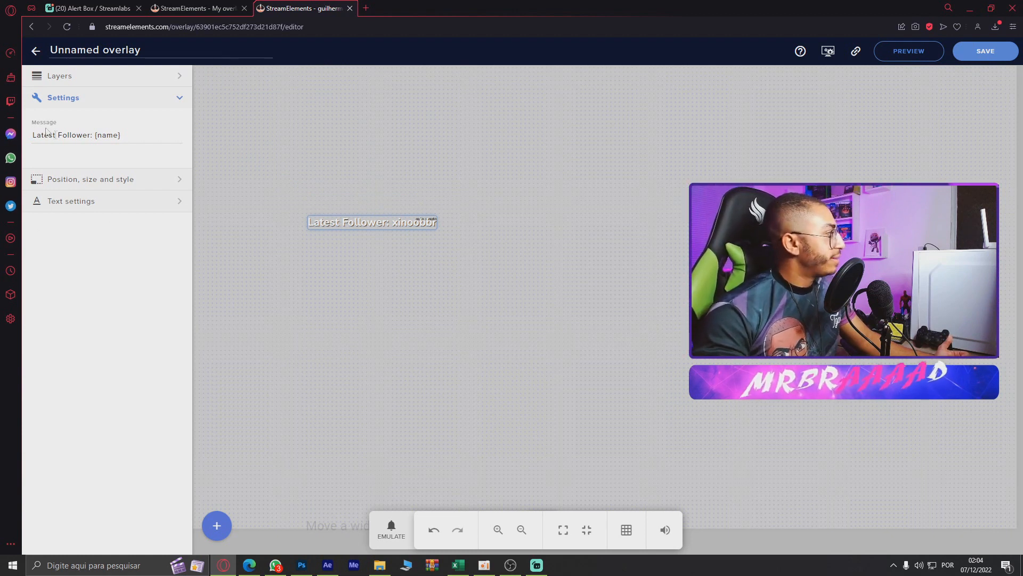
Remove the "Latest Follower:" prefix from the label's message and glance at the ingame scene in OBS.
{"action": "left_click_drag", "start_coordinate": [96, 135], "coordinate": [26, 136]}
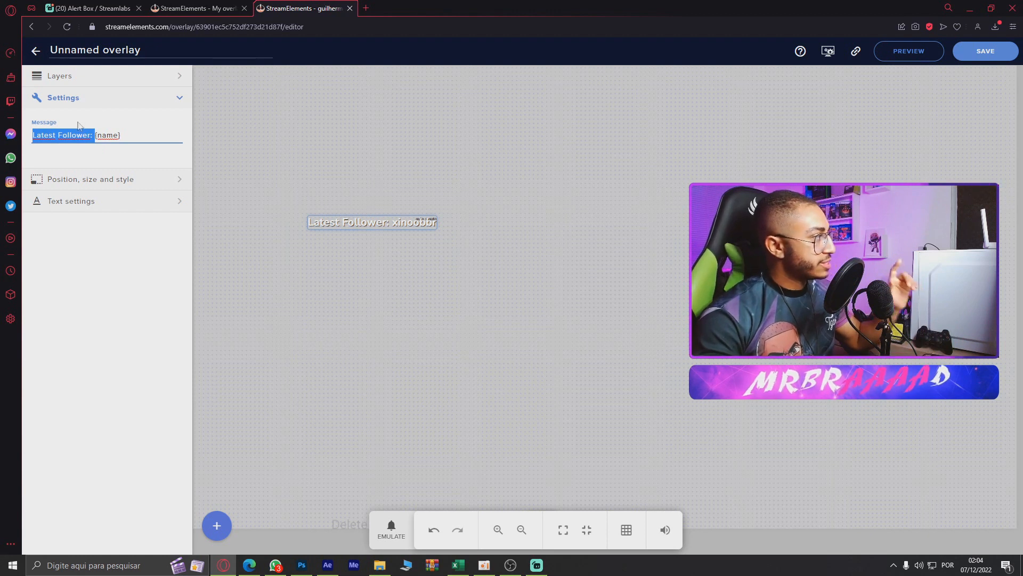
{"action": "key", "text": "BackSpace"}
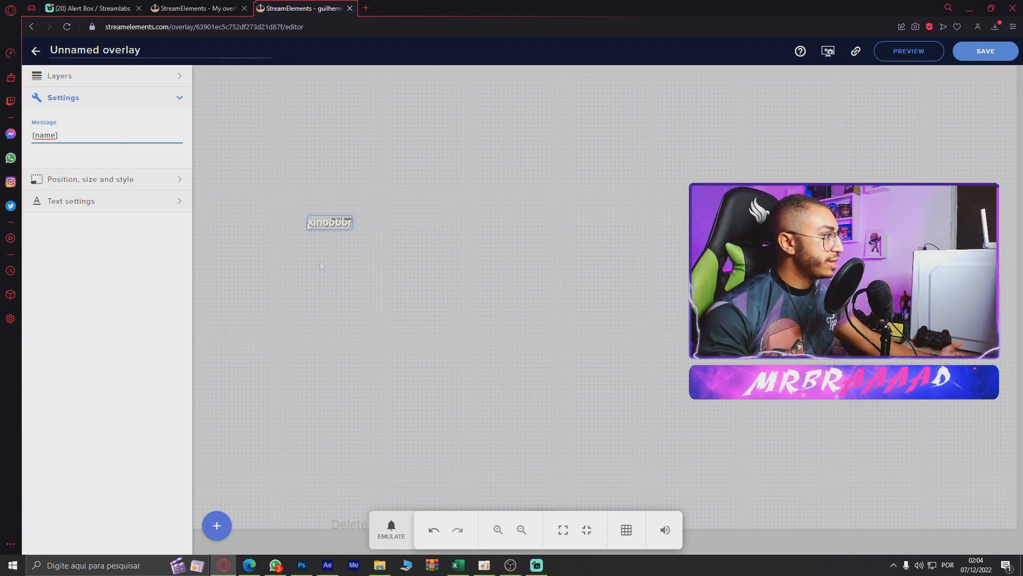
{"action": "left_click", "coordinate": [510, 565]}
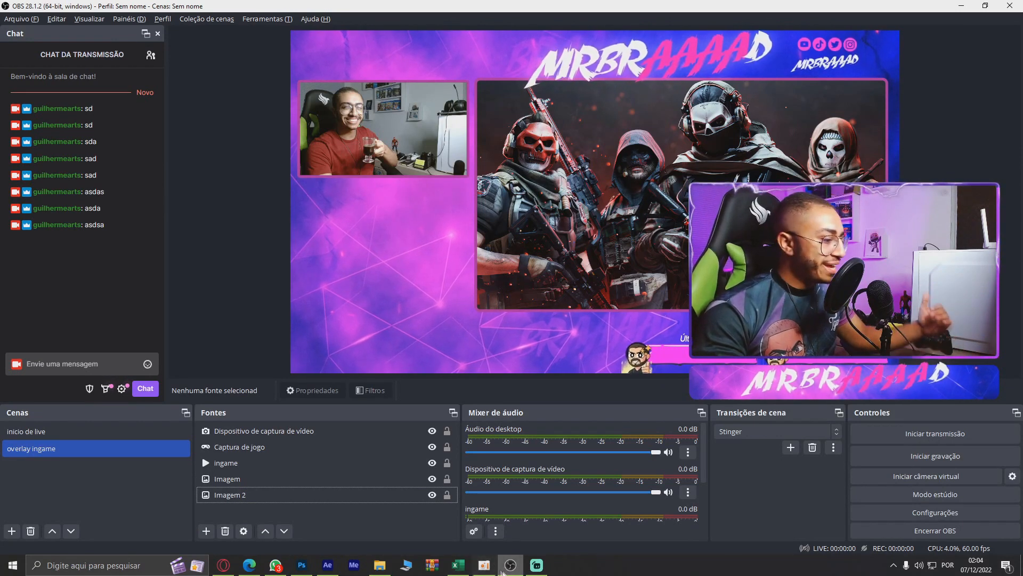
{"action": "left_click", "coordinate": [501, 572]}
Try a label width of 2 px, then stretch the label box to about 387 by 97 px.
{"action": "left_click", "coordinate": [83, 184]}
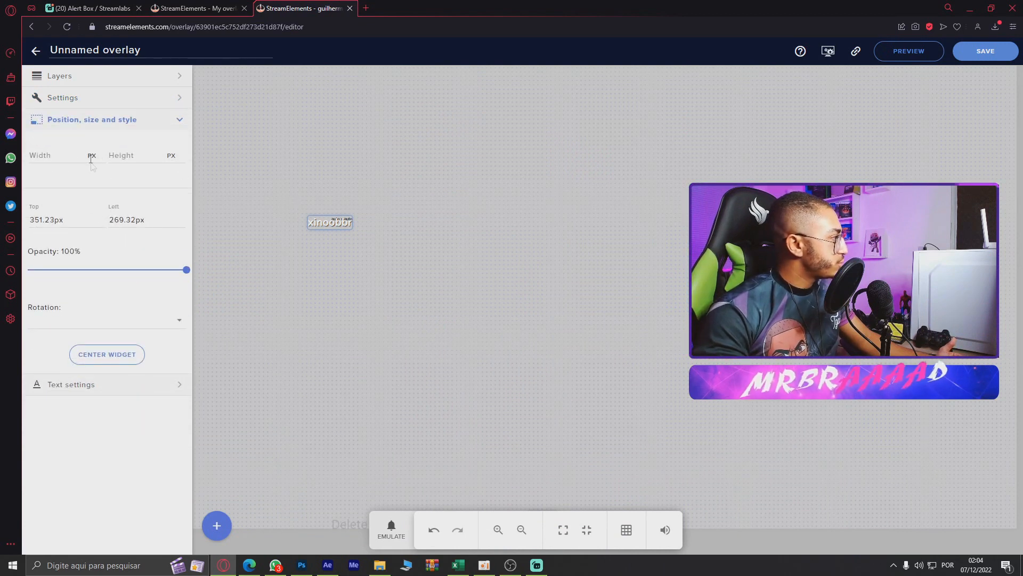
{"action": "type", "text": "2"}
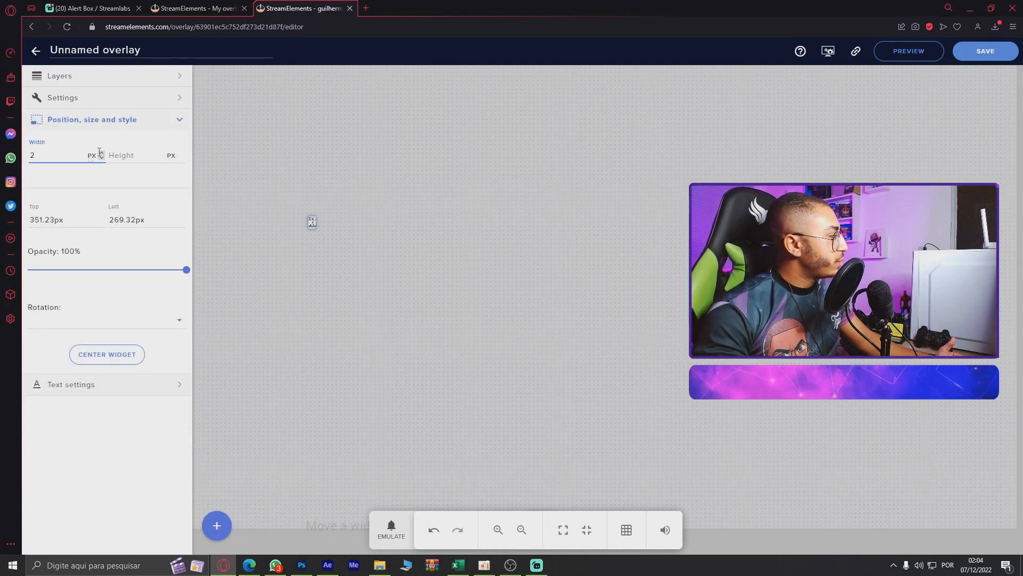
{"action": "left_click", "coordinate": [60, 162]}
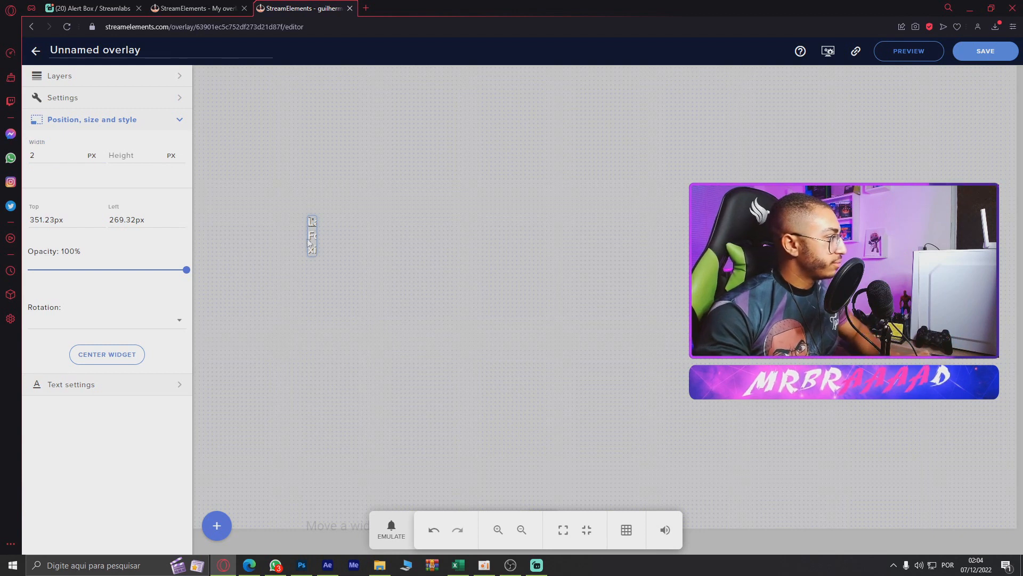
{"action": "left_click_drag", "start_coordinate": [315, 235], "coordinate": [474, 240]}
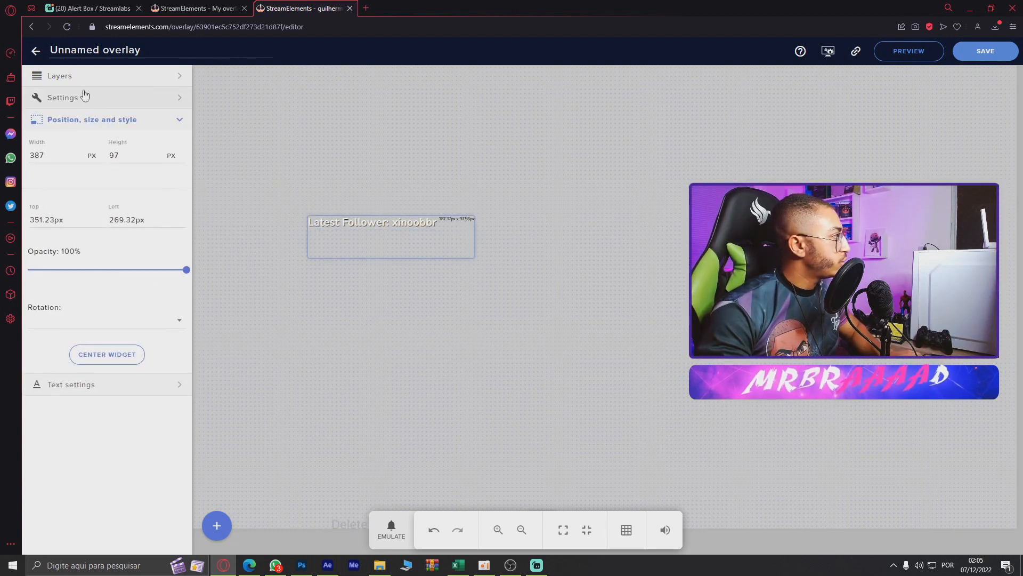
Delete the "Latest Follower:" text from the label's message so that only {name} remains.
{"action": "left_click", "coordinate": [70, 102]}
{"action": "left_click_drag", "start_coordinate": [94, 135], "coordinate": [1, 128]}
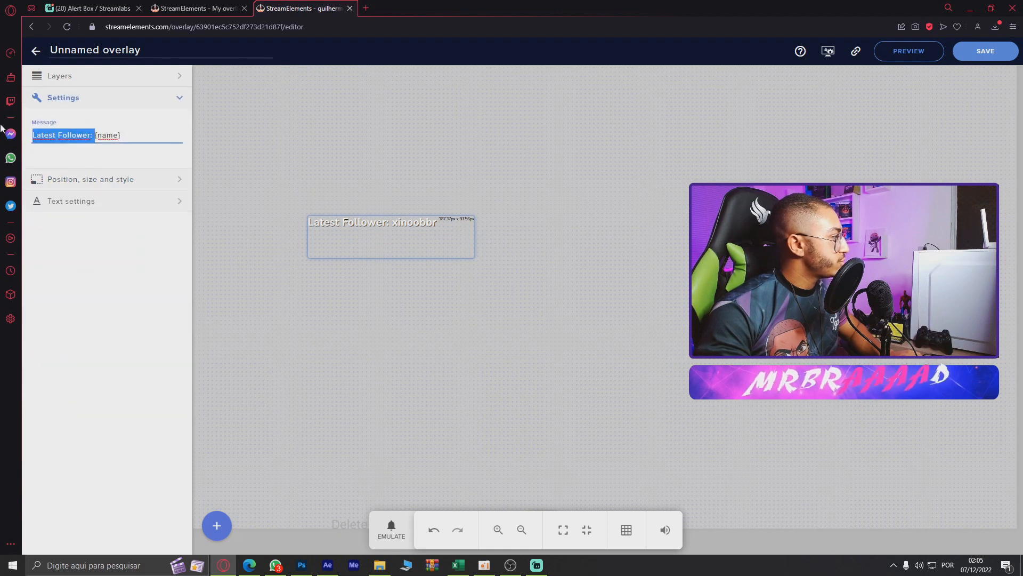
{"action": "key", "text": "BackSpace"}
Set the label's width to 800 px, then shrink its box to about 306 by 105 px.
{"action": "left_click", "coordinate": [114, 179]}
{"action": "left_click", "coordinate": [47, 154]}
{"action": "left_click_drag", "start_coordinate": [47, 155], "coordinate": [25, 146]}
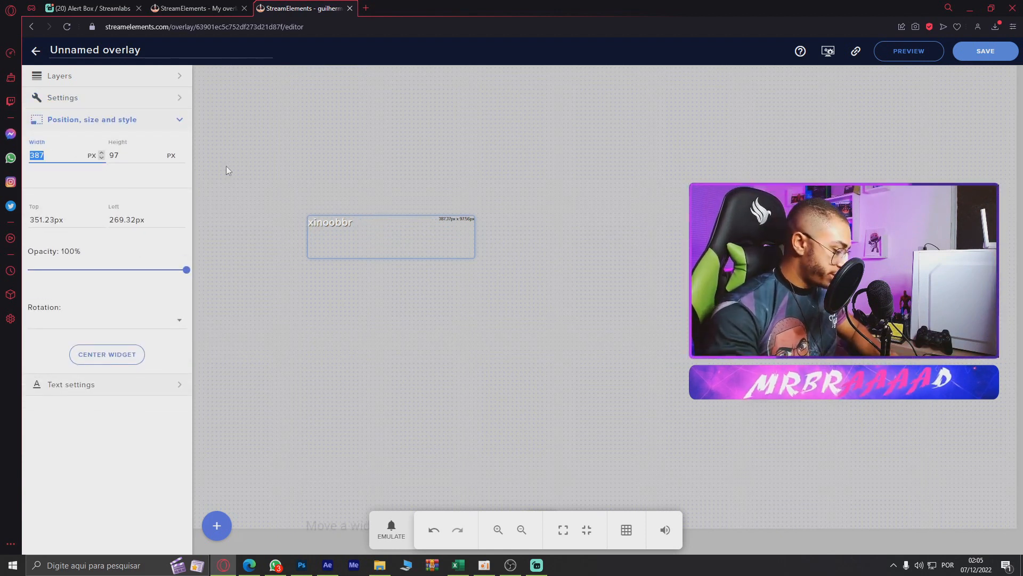
{"action": "type", "text": "800"}
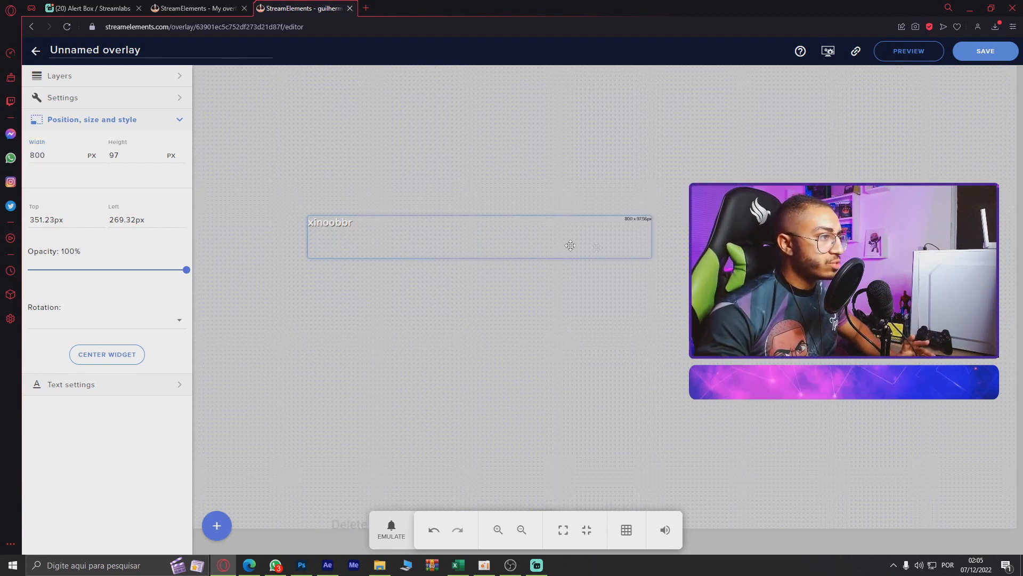
{"action": "left_click_drag", "start_coordinate": [651, 234], "coordinate": [437, 235]}
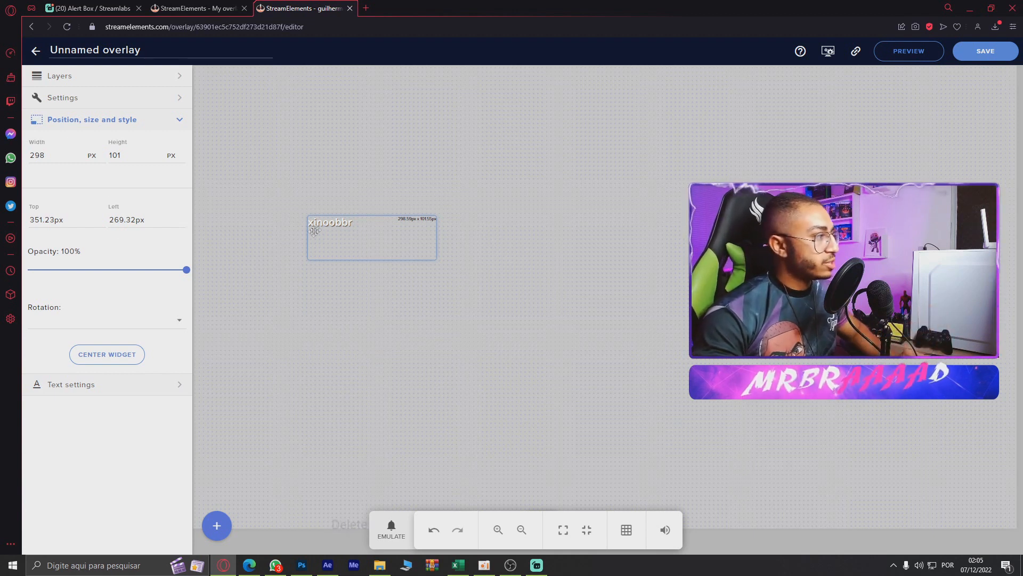
{"action": "mouse_move", "coordinate": [435, 236]}
{"action": "left_mouse_down"}
{"action": "mouse_move", "coordinate": [347, 238]}
{"action": "mouse_move", "coordinate": [461, 230]}
{"action": "mouse_move", "coordinate": [440, 230]}
{"action": "left_mouse_up"}
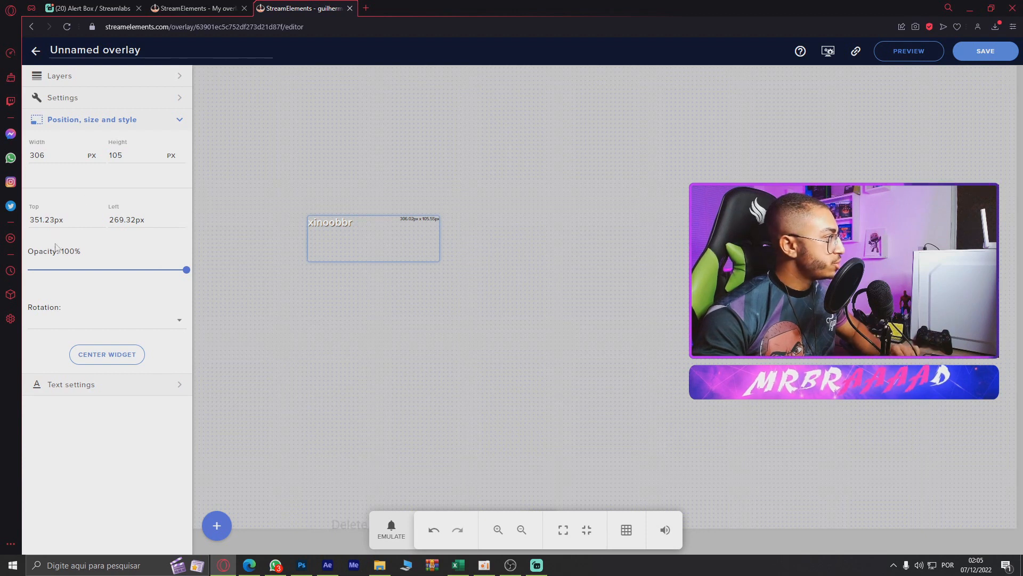
{"action": "left_click", "coordinate": [67, 220]}
Change the follower label's font to Bebas Neue in its text settings.
{"action": "left_click", "coordinate": [74, 384]}
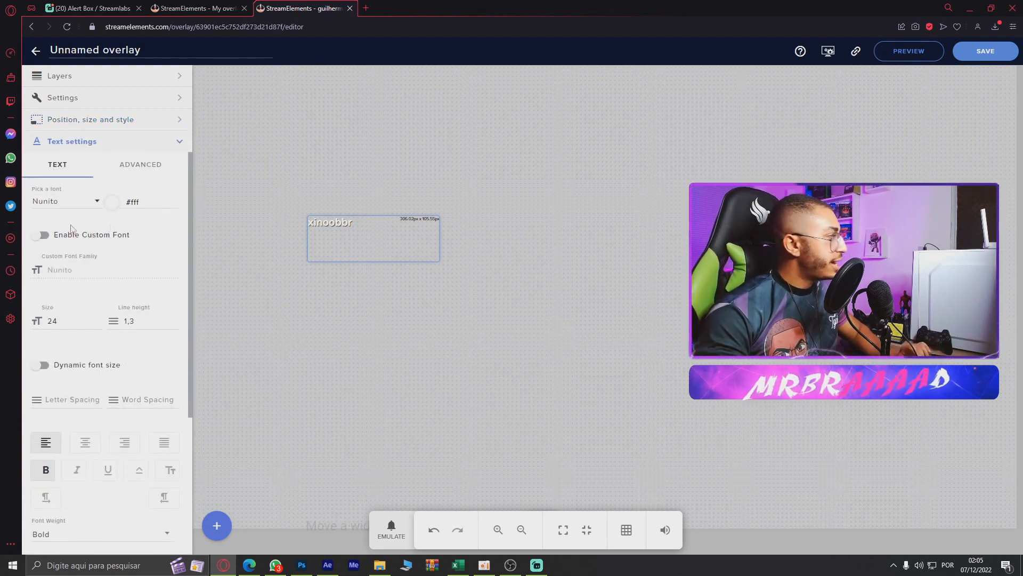
{"action": "left_click", "coordinate": [97, 201]}
{"action": "left_click", "coordinate": [67, 224]}
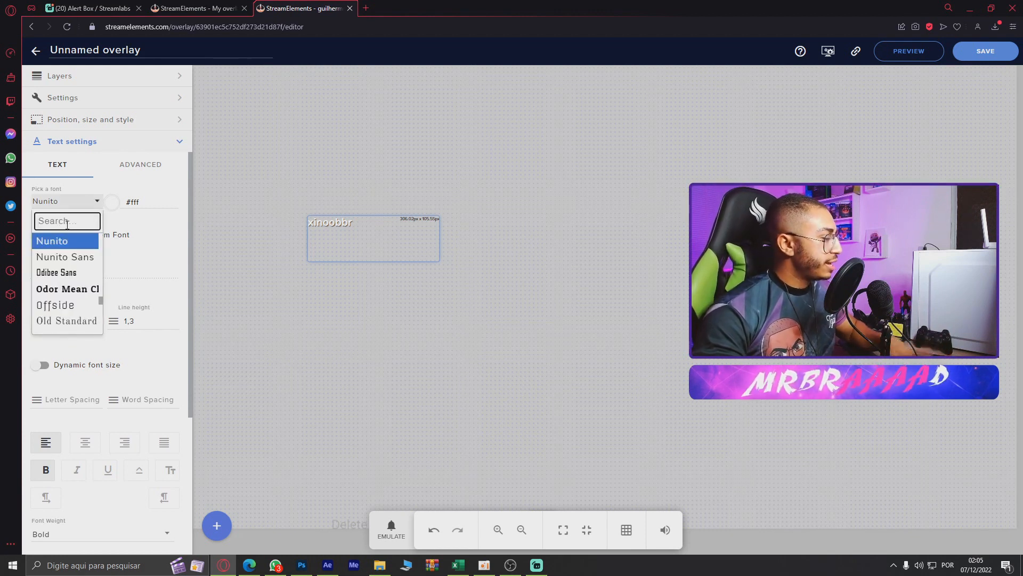
{"action": "type", "text": "bebas"}
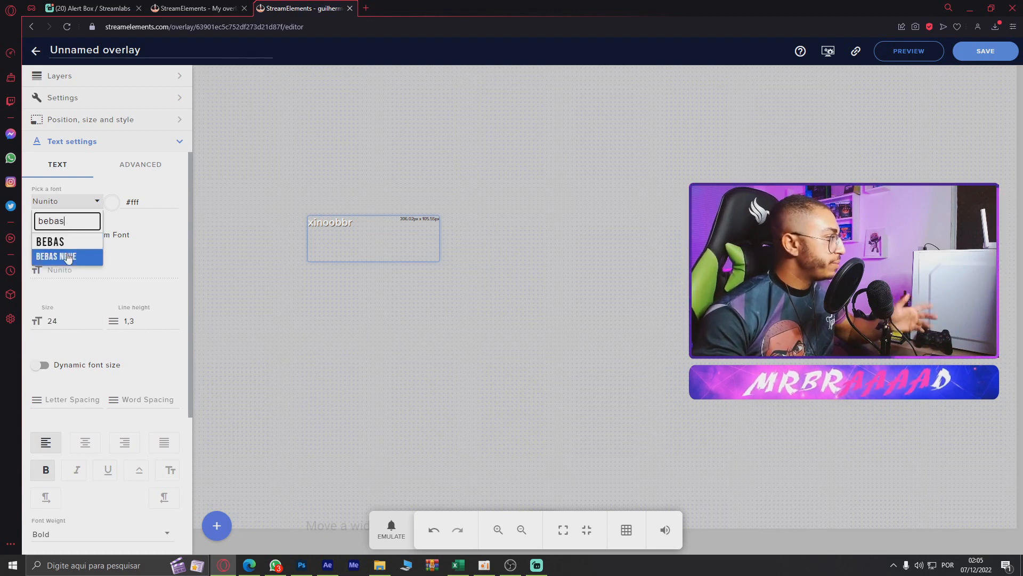
{"action": "left_click", "coordinate": [68, 257]}
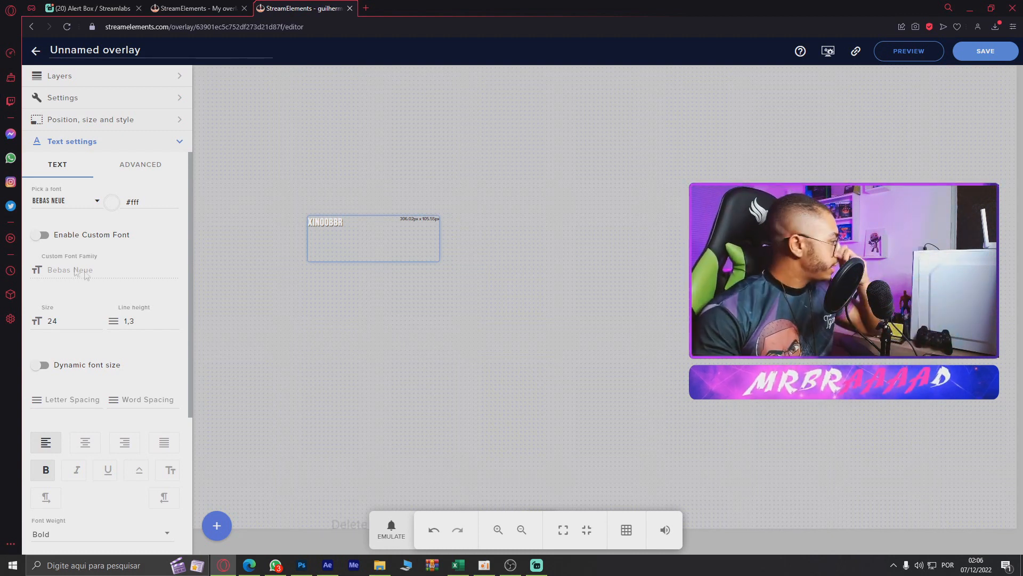
Set the label's font size to 35 and compare it with the ingame scene in OBS.
{"action": "scroll", "coordinate": [108, 352], "scroll_direction": "down", "scroll_amount": 4}
{"action": "scroll", "coordinate": [108, 352], "scroll_direction": "up", "scroll_amount": 4}
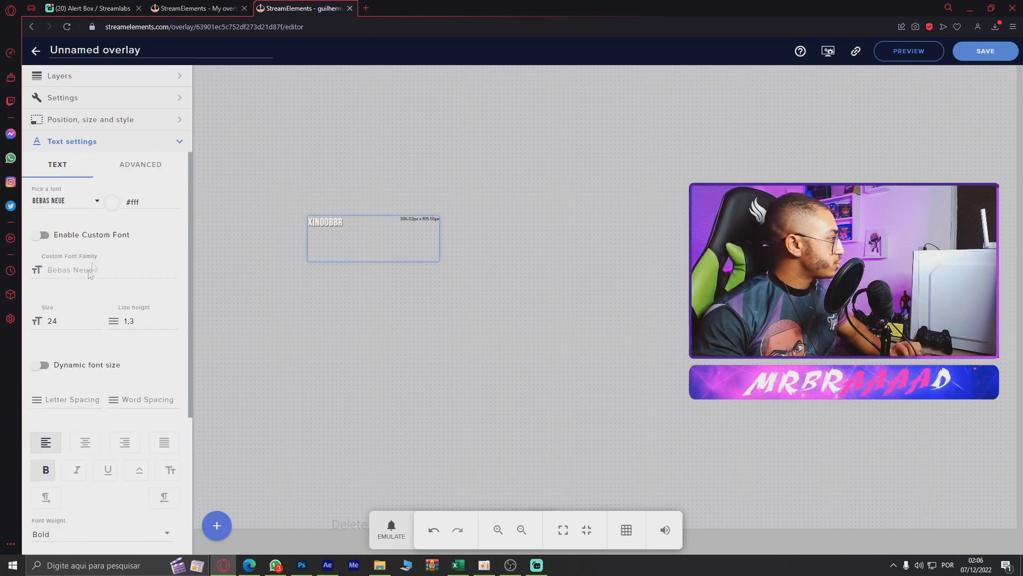
{"action": "left_click", "coordinate": [64, 320]}
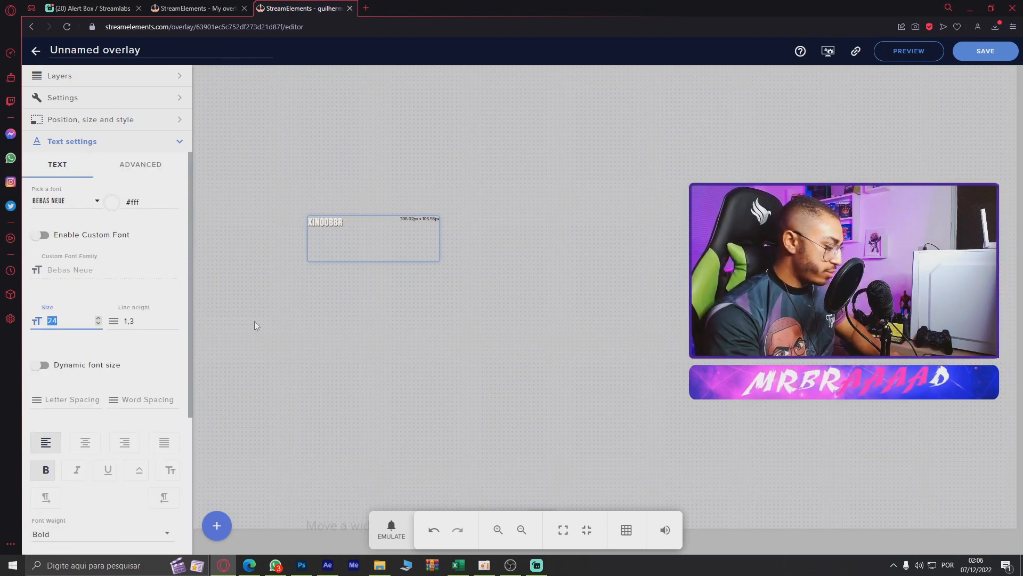
{"action": "type", "text": "35"}
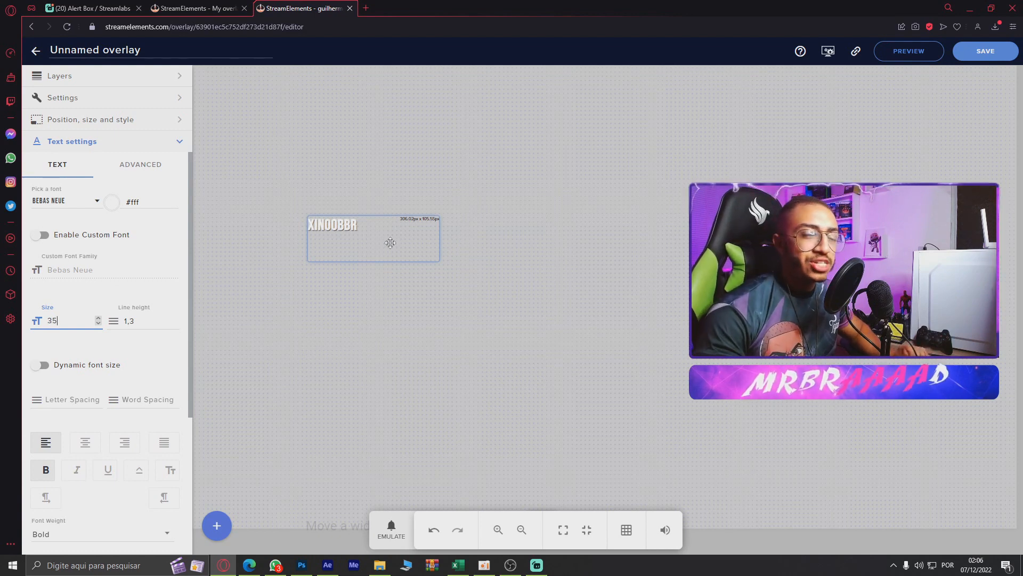
{"action": "left_click", "coordinate": [511, 566]}
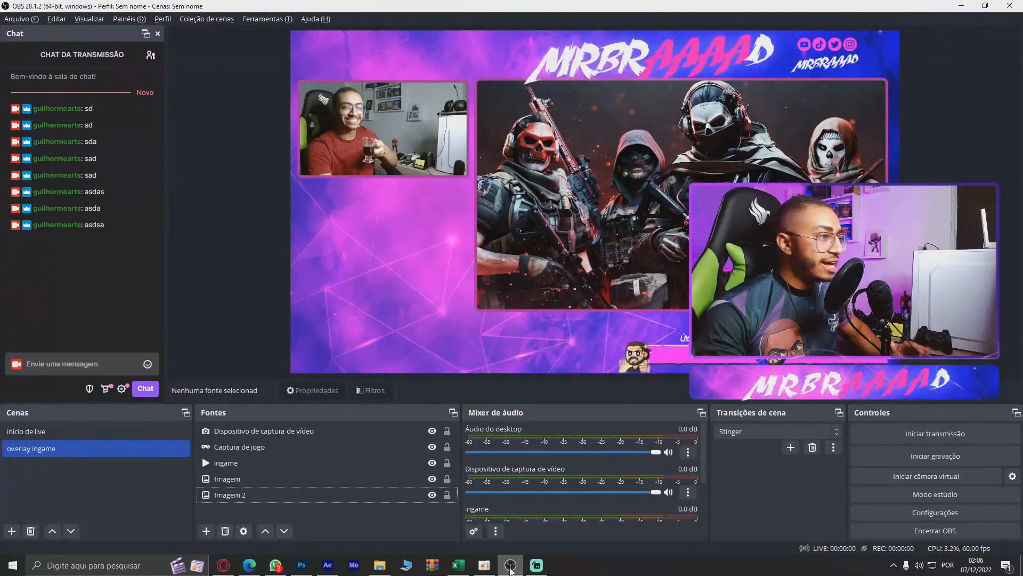
{"action": "key", "text": "alt+Tab"}
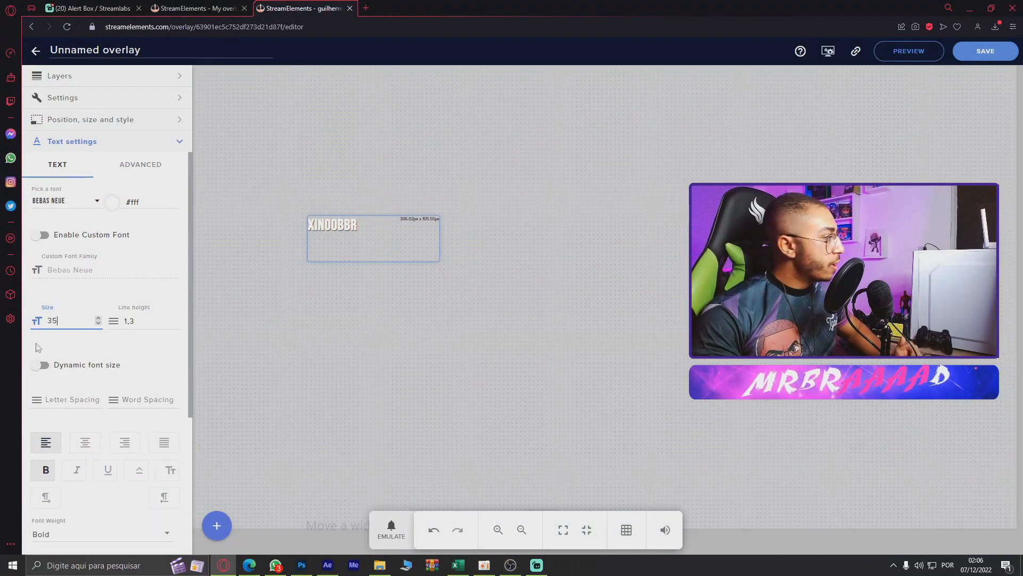
Move the label near the centre of the canvas and resize its box to about 310 by 56 px.
{"action": "scroll", "coordinate": [119, 407], "scroll_direction": "down", "scroll_amount": 3}
{"action": "scroll", "coordinate": [175, 416], "scroll_direction": "up", "scroll_amount": 3}
{"action": "left_click_drag", "start_coordinate": [396, 246], "coordinate": [572, 294]}
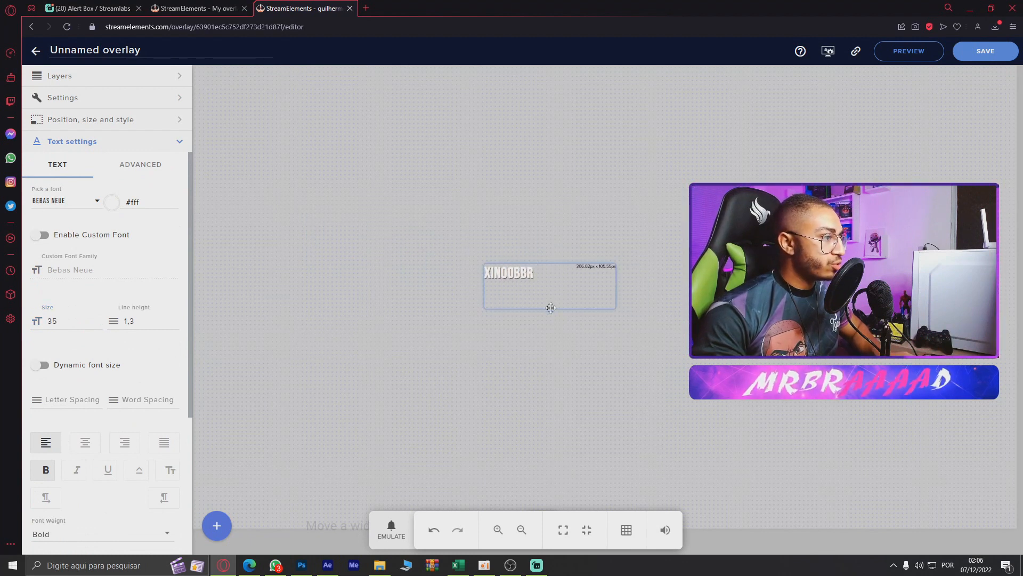
{"action": "left_click_drag", "start_coordinate": [550, 307], "coordinate": [559, 276]}
Turn off the label's text shadow and set its font weight to Normal.
{"action": "scroll", "coordinate": [49, 416], "scroll_direction": "down", "scroll_amount": 4}
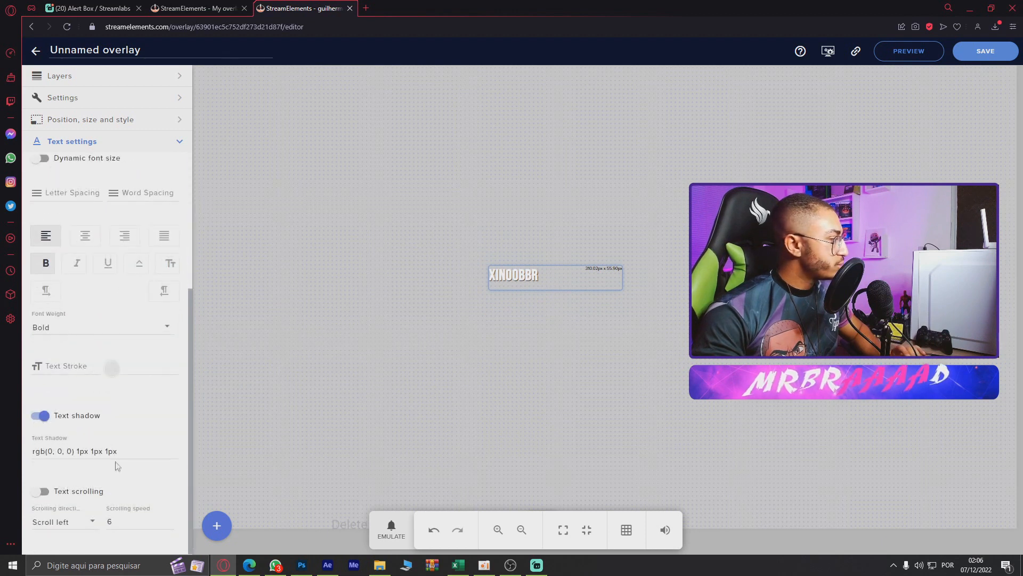
{"action": "left_click", "coordinate": [42, 416]}
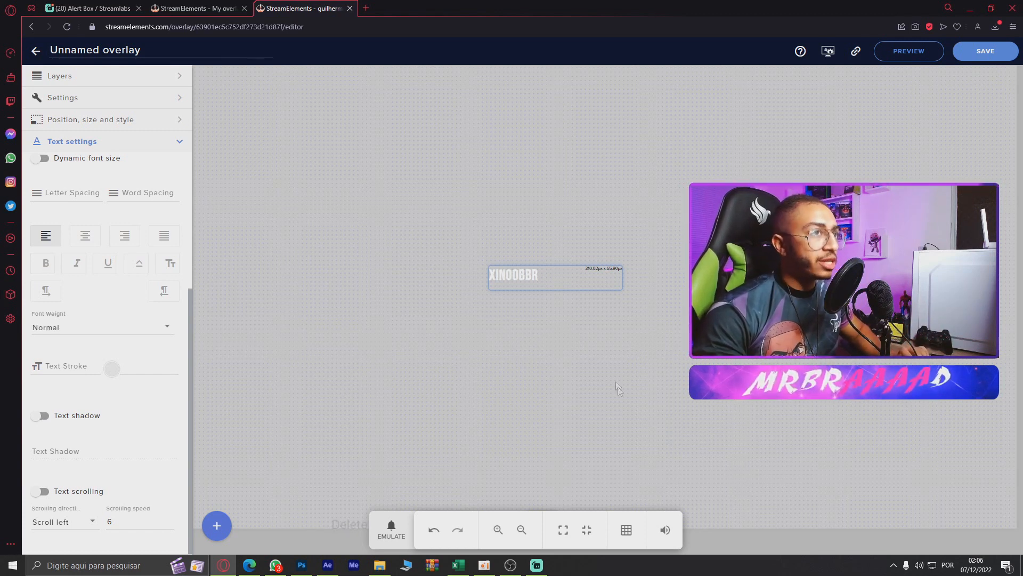
Save the overlay under the name "último seguidor".
{"action": "left_click", "coordinate": [995, 49]}
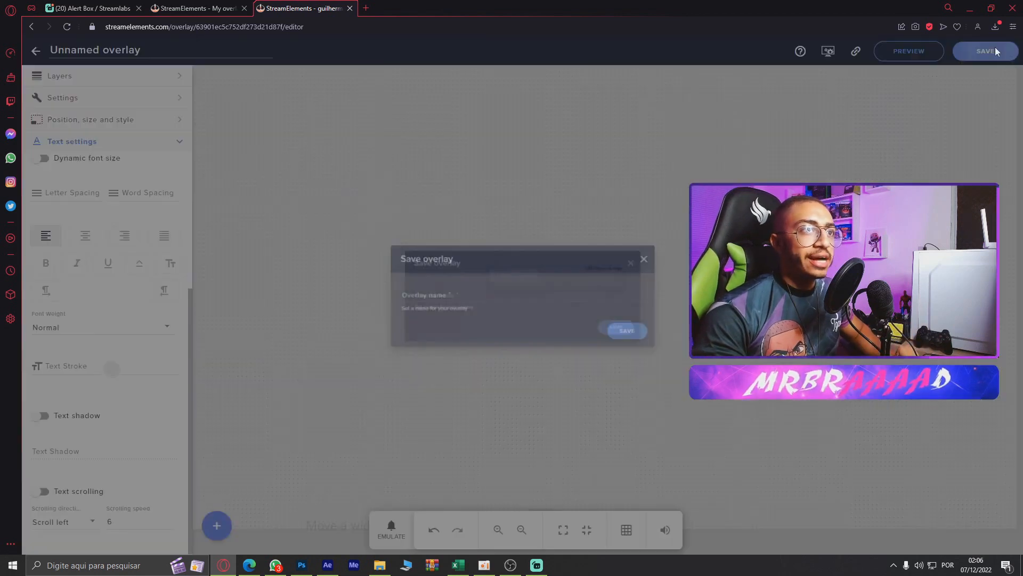
{"action": "left_click", "coordinate": [541, 297]}
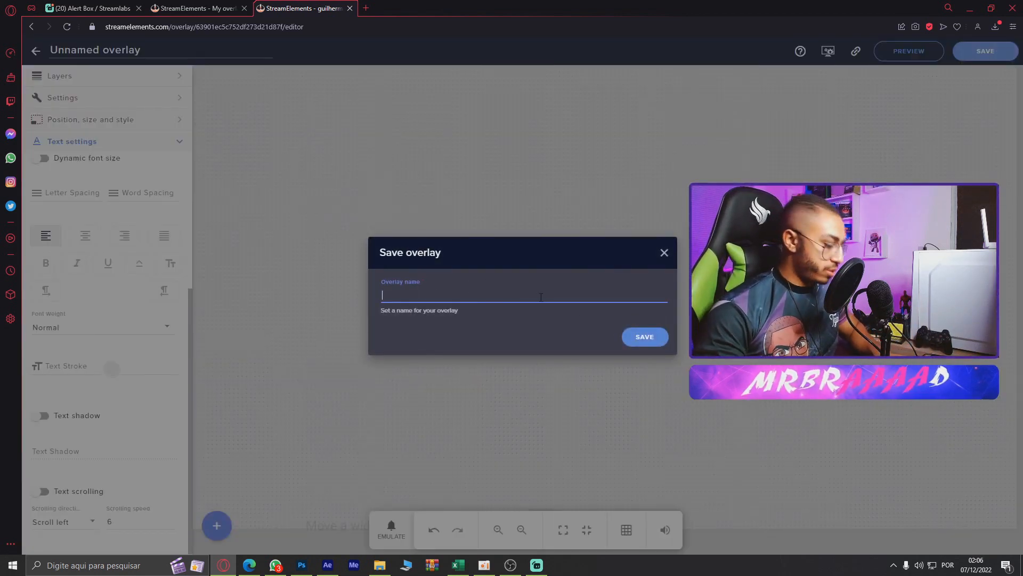
{"action": "type", "text": "úl"}
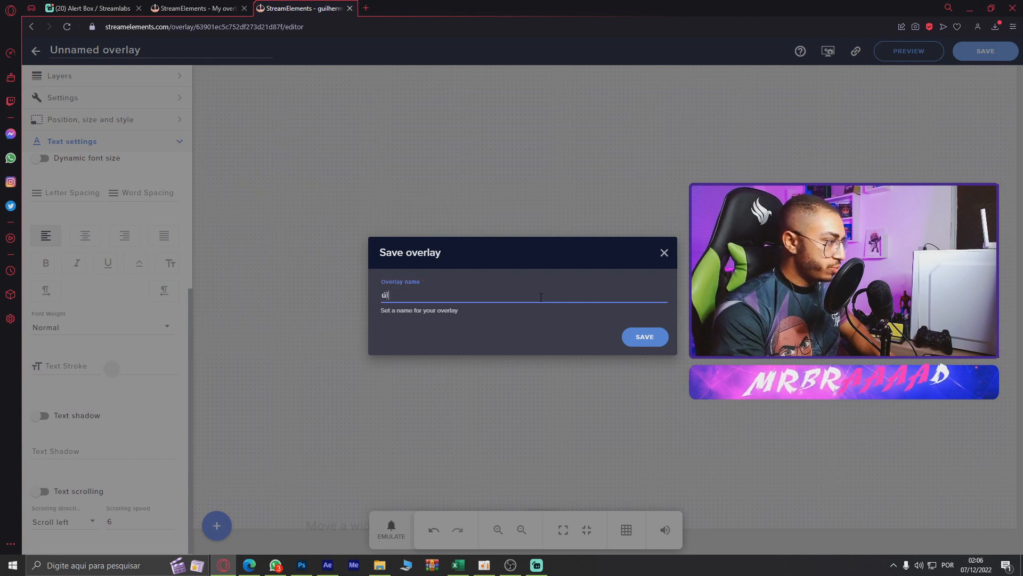
{"action": "type", "text": "timo seguidor"}
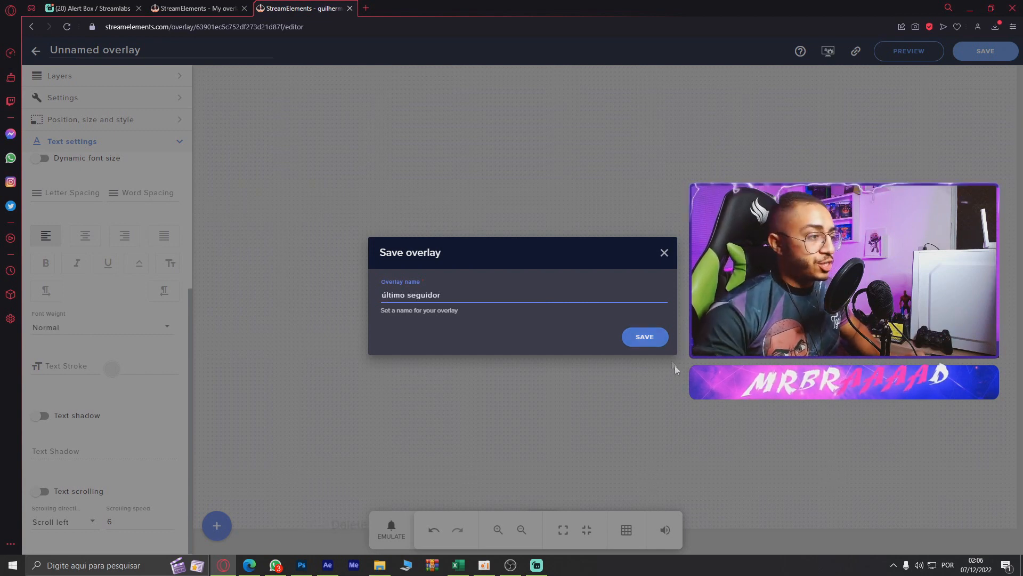
{"action": "left_click", "coordinate": [645, 336]}
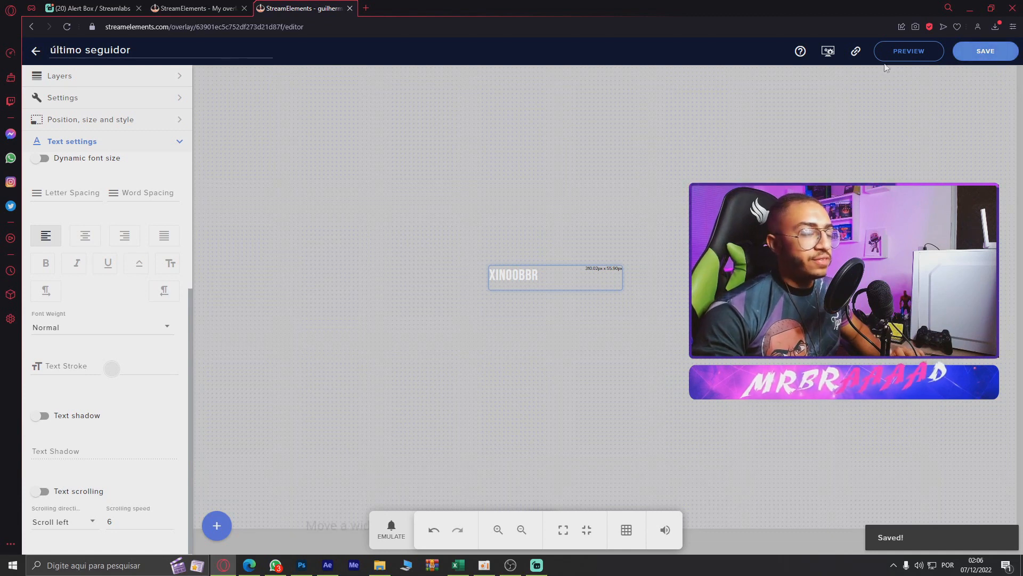
Copy the launch URL of the "último seguidor" overlay to the clipboard.
{"action": "left_click", "coordinate": [909, 51]}
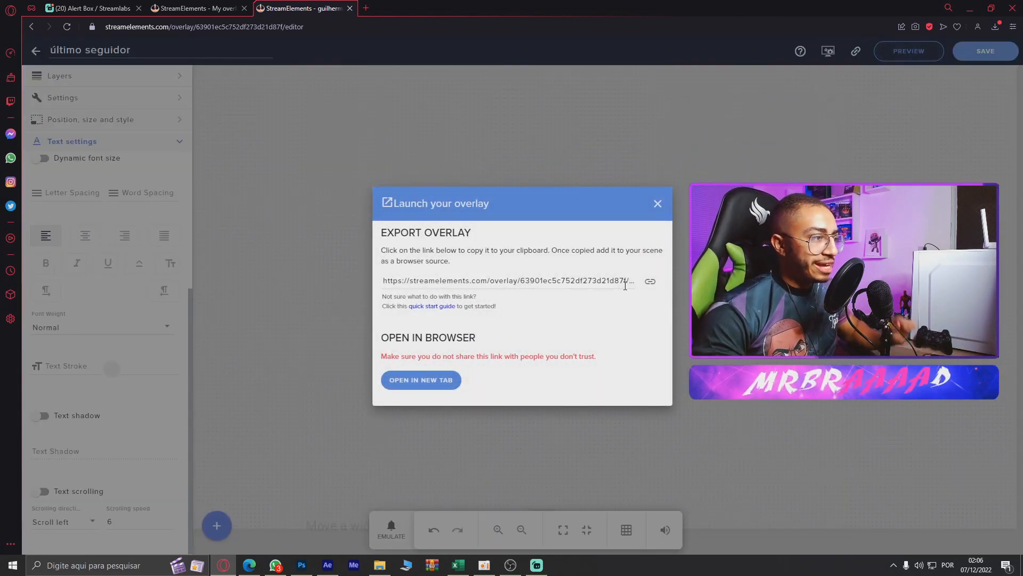
{"action": "left_click", "coordinate": [548, 283]}
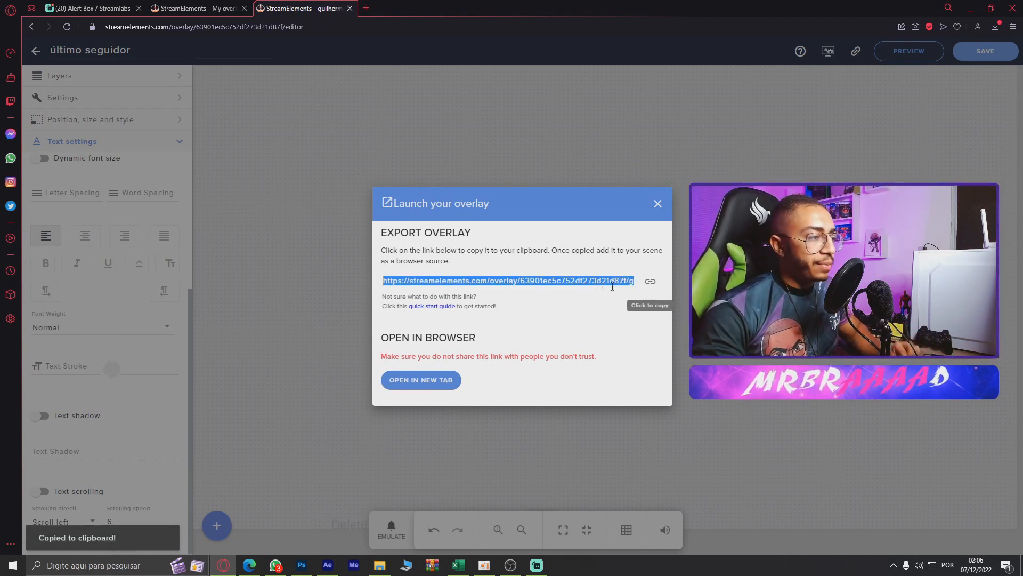
{"action": "left_click", "coordinate": [651, 286]}
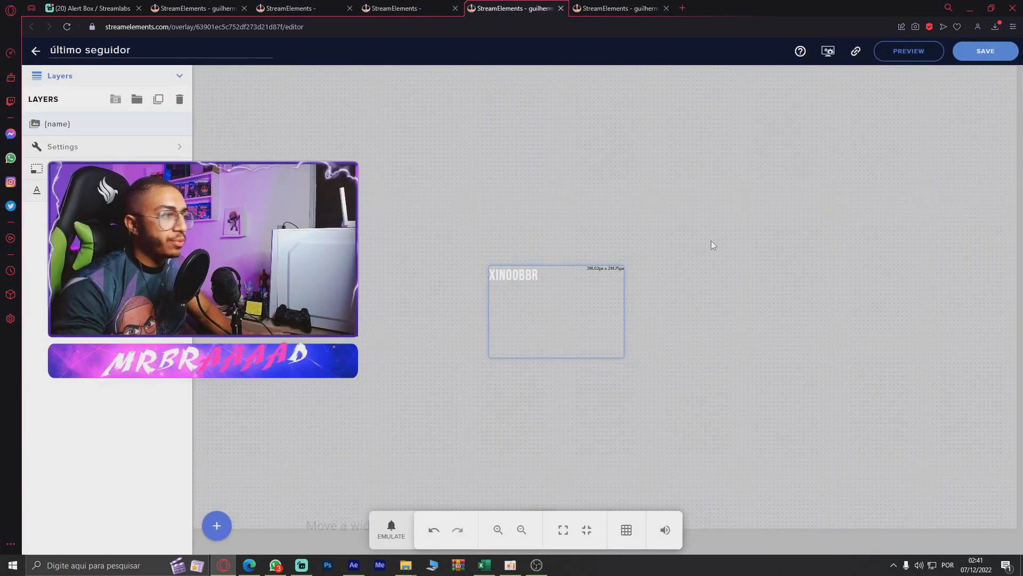
{"action": "left_click", "coordinate": [856, 53]}
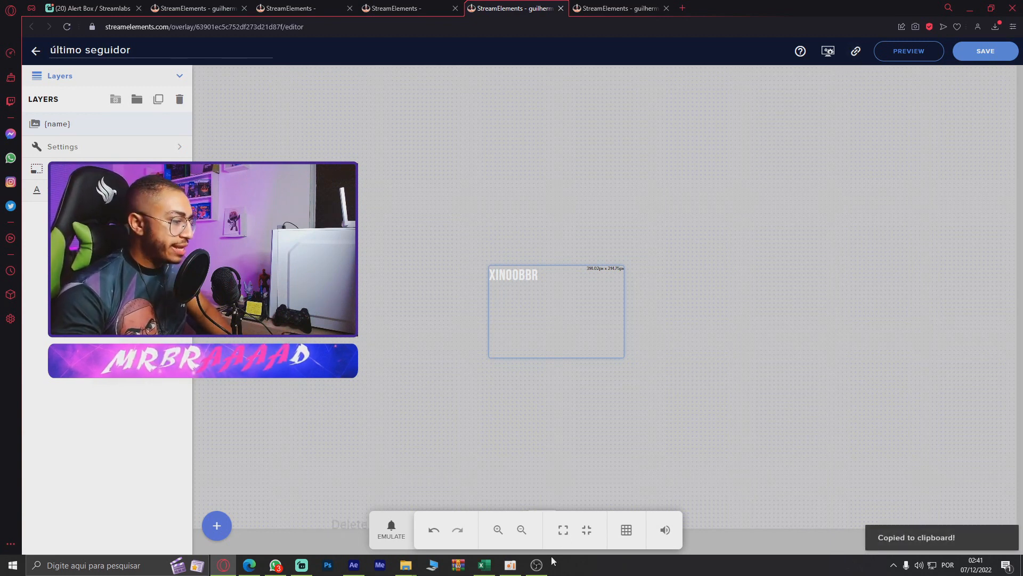
Switch to OBS and add a new browser source named "último seguidor" to the overlay ingame scene.
{"action": "left_click", "coordinate": [537, 565]}
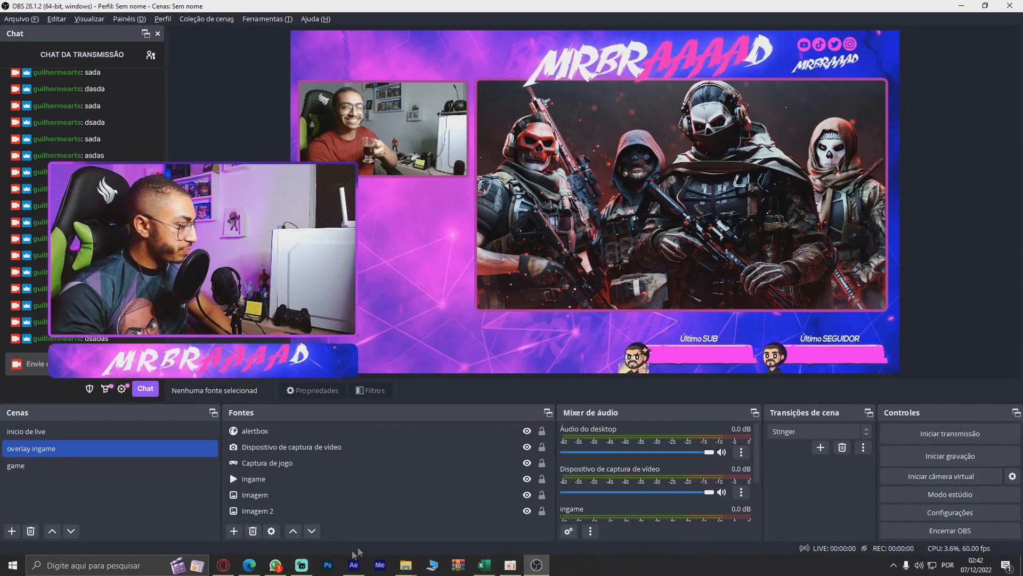
{"action": "left_click", "coordinate": [301, 566]}
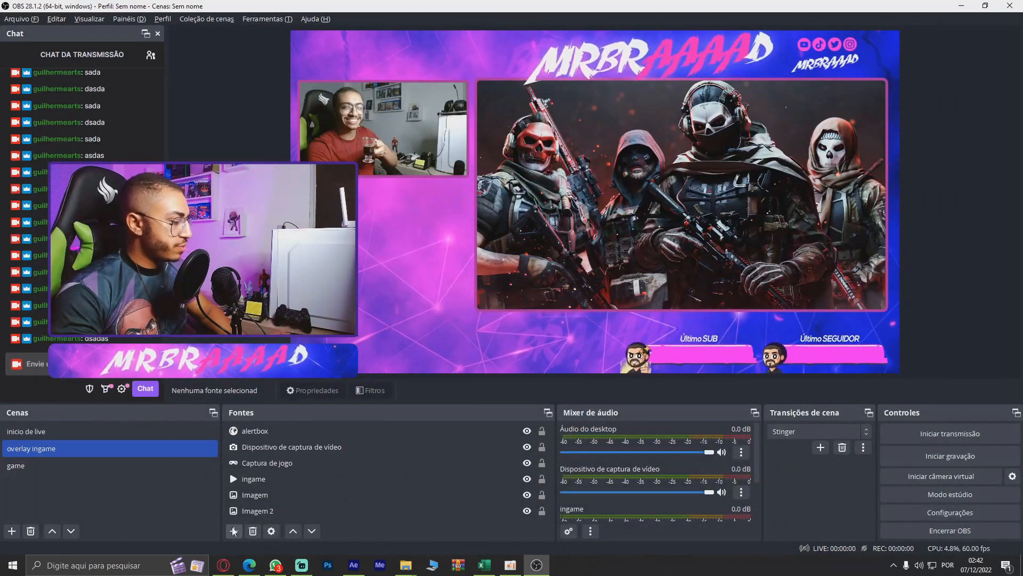
{"action": "left_click", "coordinate": [234, 531]}
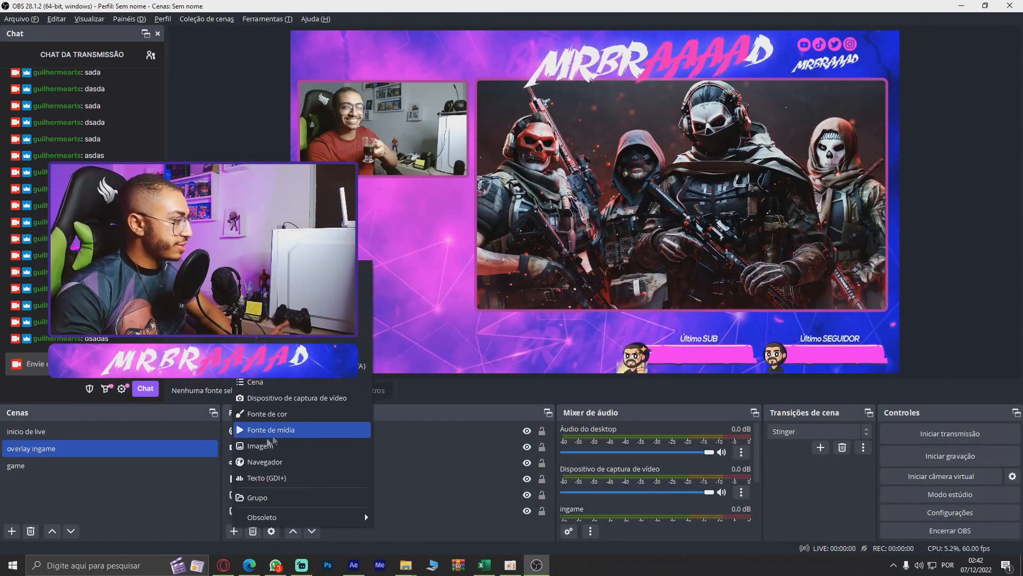
{"action": "left_click", "coordinate": [234, 532]}
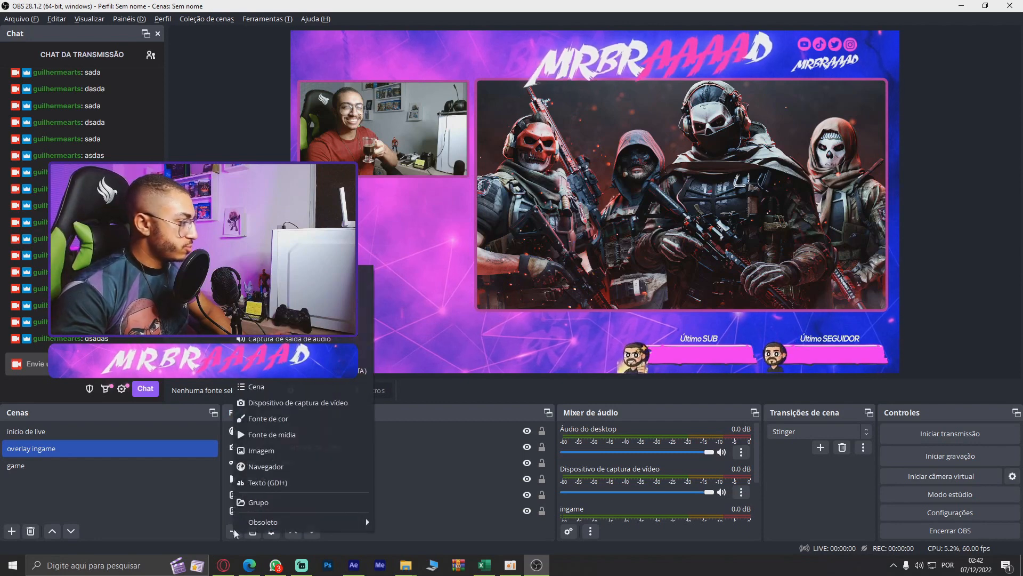
{"action": "left_click", "coordinate": [266, 467]}
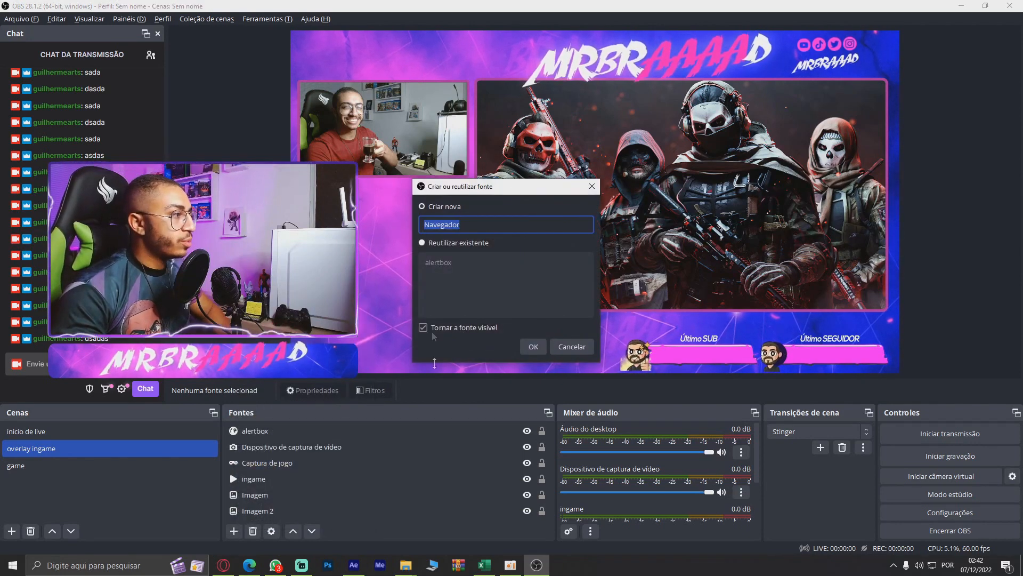
{"action": "type", "text": "último seguidor"}
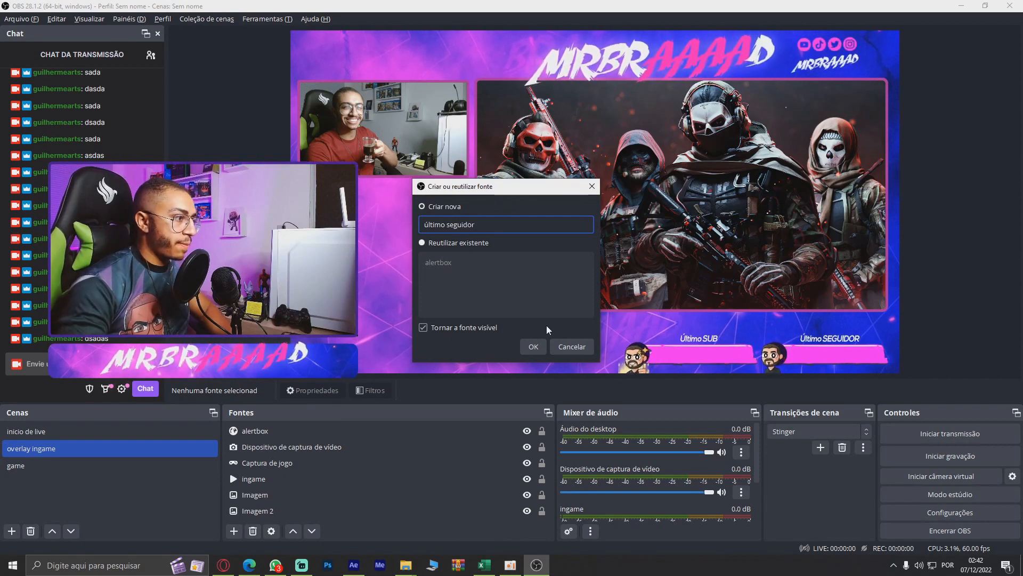
{"action": "left_click", "coordinate": [522, 347]}
Paste the private overlay link as the browser source's URL and set its size to 1920 by 1080.
{"action": "triple_click", "coordinate": [488, 309]}
{"action": "key", "text": "ctrl+v"}
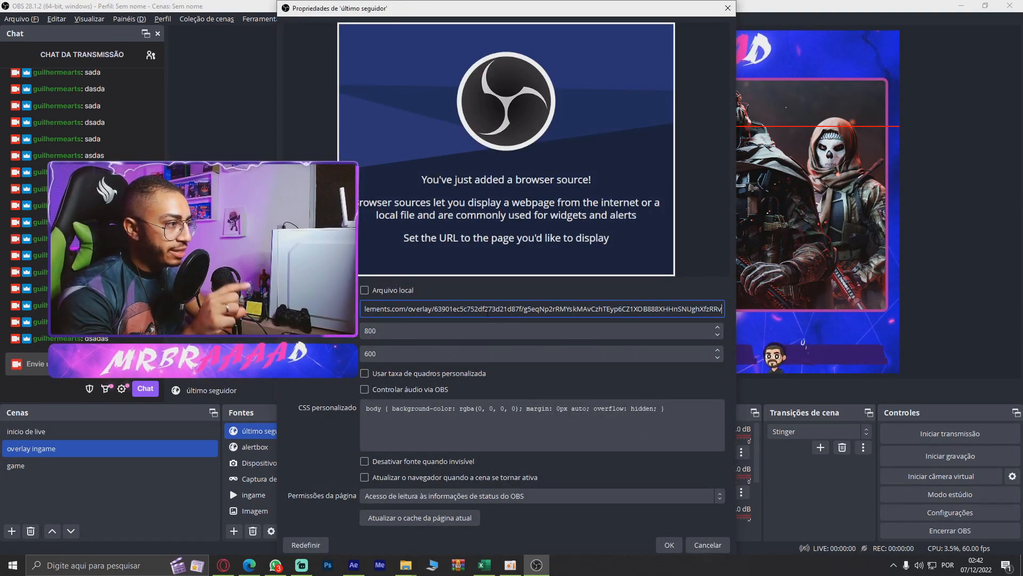
{"action": "left_click", "coordinate": [367, 329]}
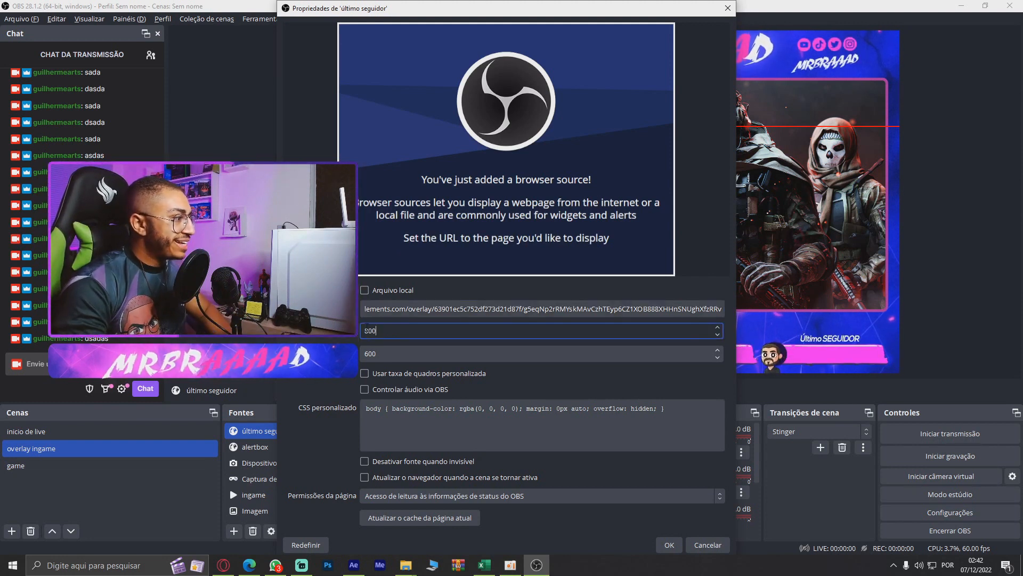
{"action": "type", "text": "192"}
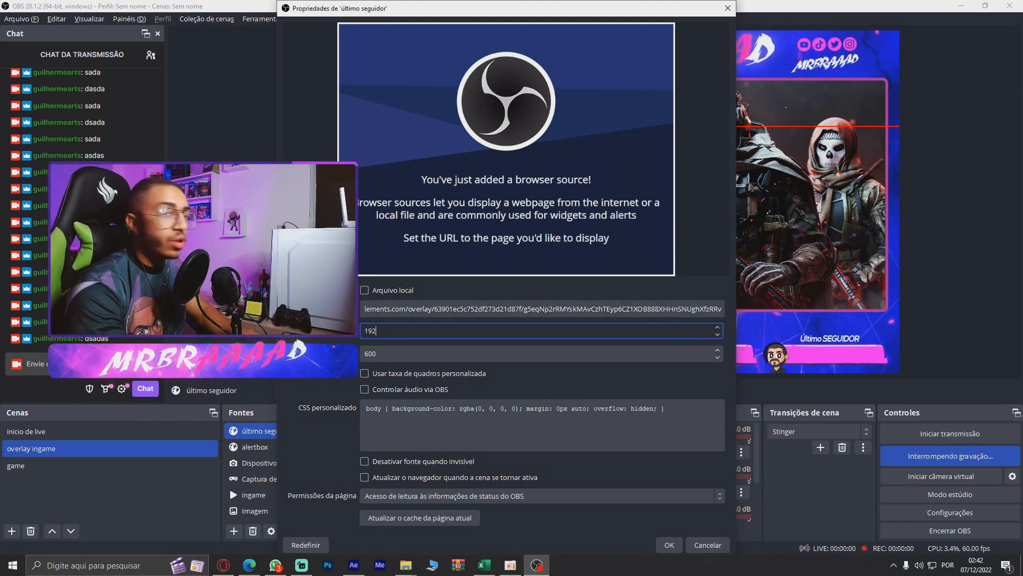
{"action": "type", "text": "0"}
{"action": "key", "text": "Tab"}
{"action": "type", "text": "1080"}
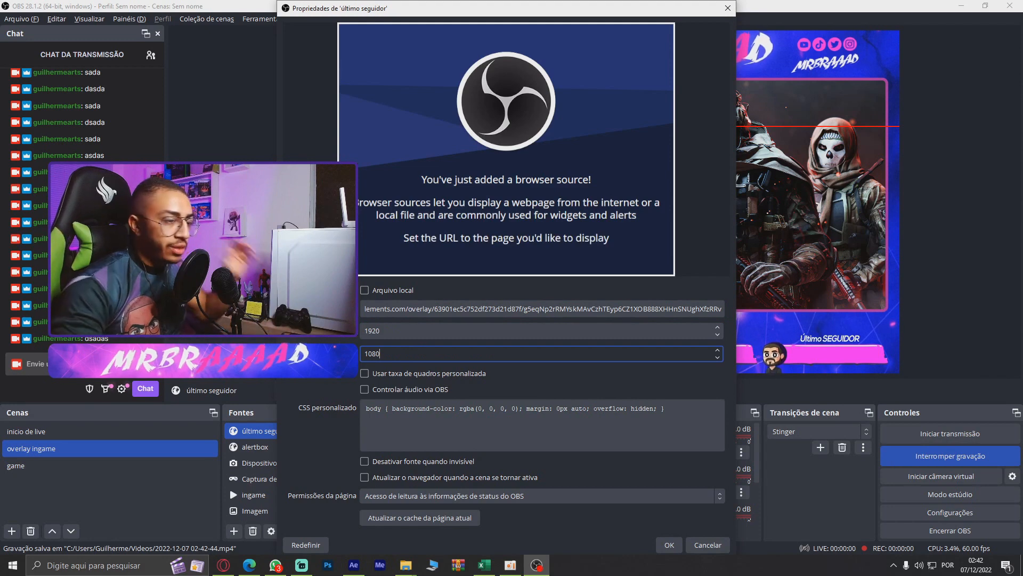
{"action": "left_click", "coordinate": [669, 544]}
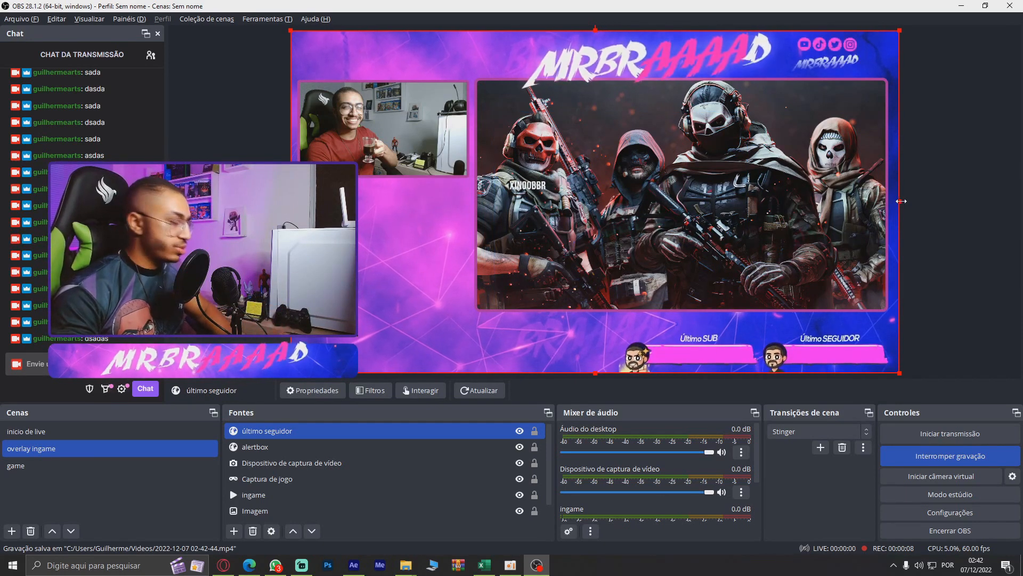
Crop the último seguidor source down to a small area around the follower name.
{"action": "left_click_drag", "start_coordinate": [901, 201], "coordinate": [891, 201]}
{"action": "left_click_drag", "start_coordinate": [533, 215], "coordinate": [907, 236]}
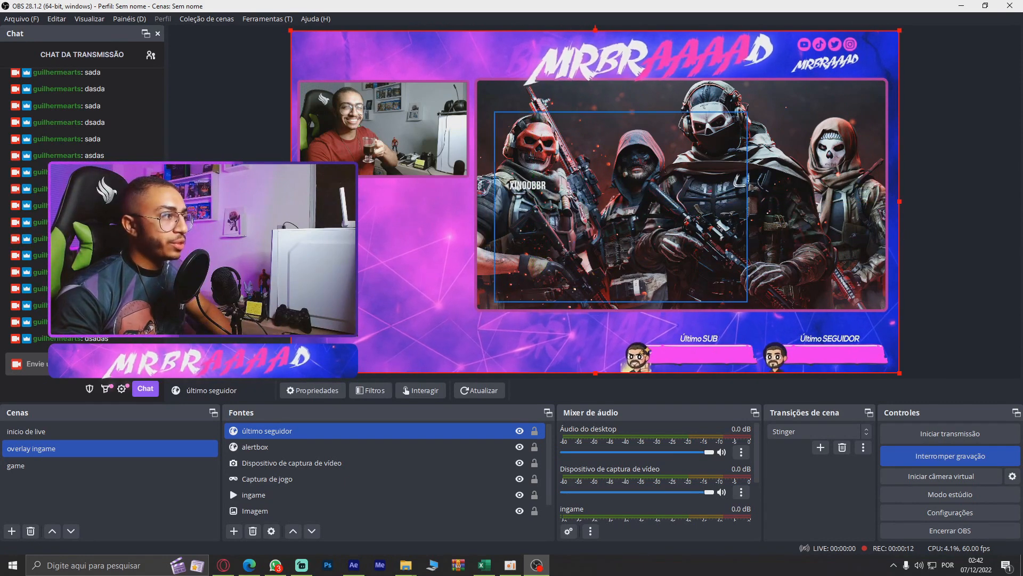
{"action": "left_click_drag", "start_coordinate": [408, 154], "coordinate": [715, 326]}
{"action": "left_click_drag", "start_coordinate": [598, 203], "coordinate": [739, 332]}
{"action": "left_click_drag", "start_coordinate": [842, 367], "coordinate": [517, 84]}
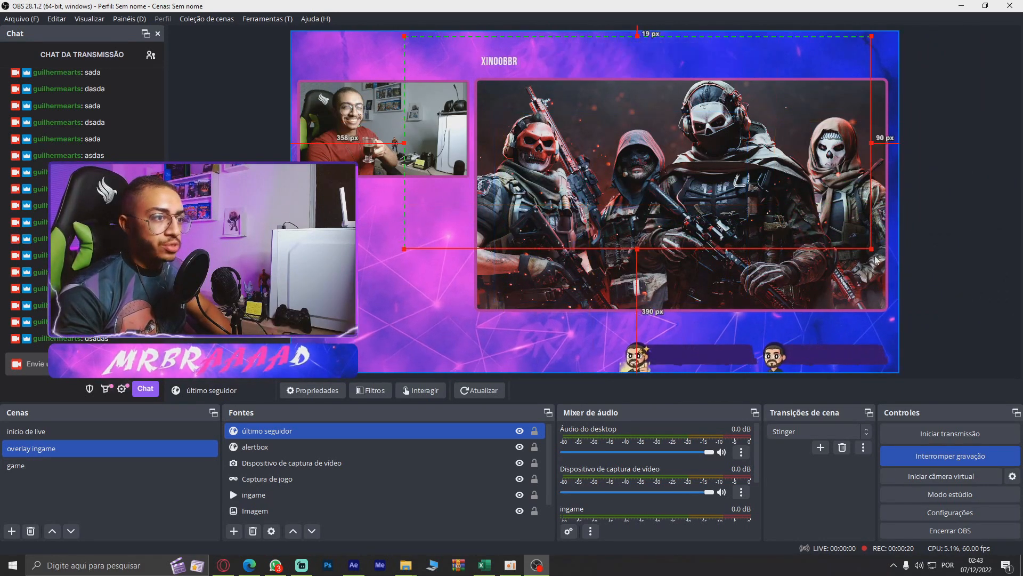
{"action": "left_click_drag", "start_coordinate": [872, 249], "coordinate": [622, 73]}
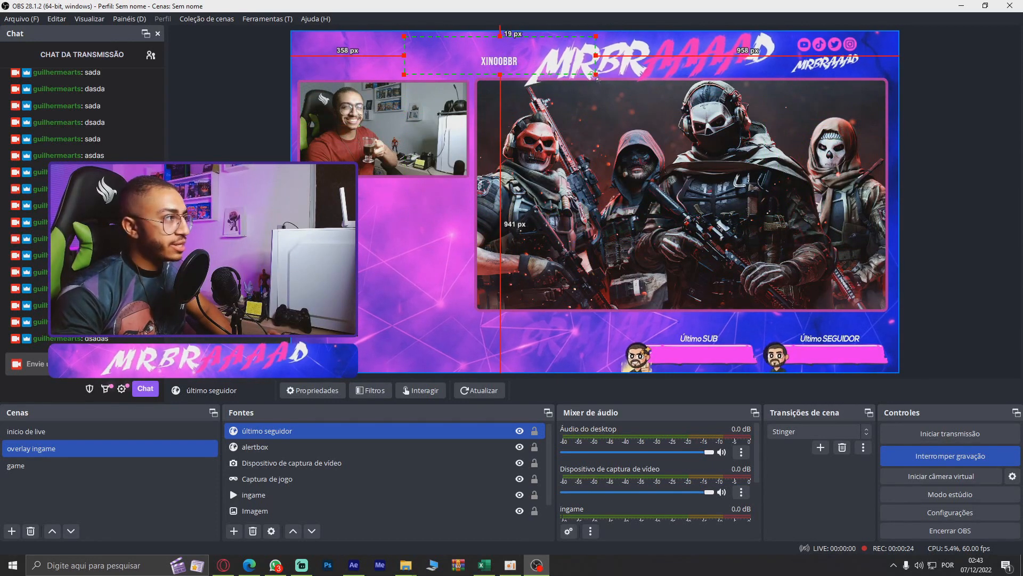
Place the cropped follower label on the Último SEGUIDOR bar and adjust its top and right crop to fit the canvas.
{"action": "left_click_drag", "start_coordinate": [437, 71], "coordinate": [893, 353]}
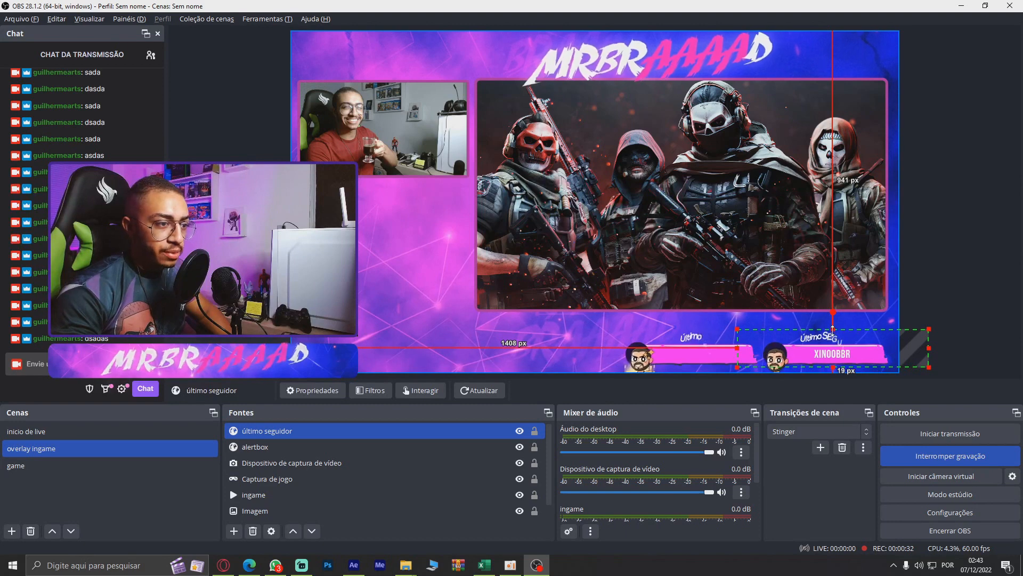
{"action": "left_click_drag", "start_coordinate": [833, 329], "coordinate": [833, 343]}
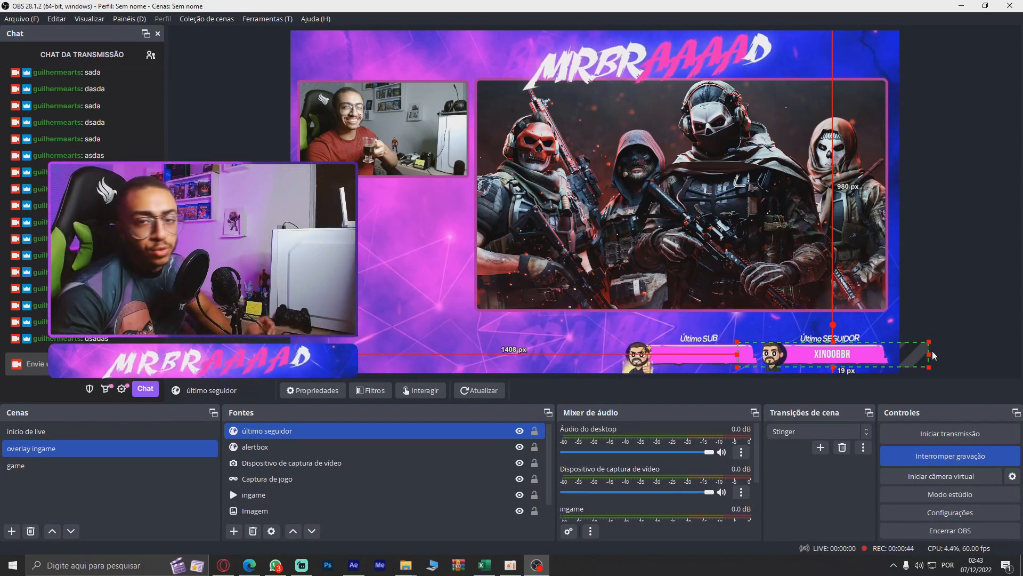
{"action": "left_click_drag", "start_coordinate": [930, 355], "coordinate": [844, 363], "text": "alt"}
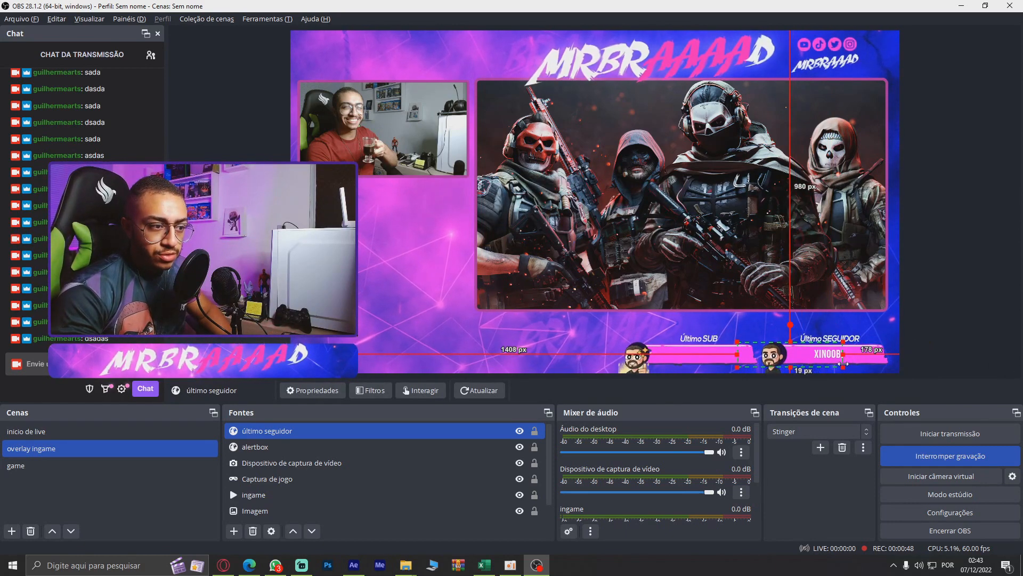
{"action": "left_click", "coordinate": [936, 336]}
{"action": "left_click", "coordinate": [831, 357]}
{"action": "left_click_drag", "start_coordinate": [843, 355], "coordinate": [901, 367], "text": "alt"}
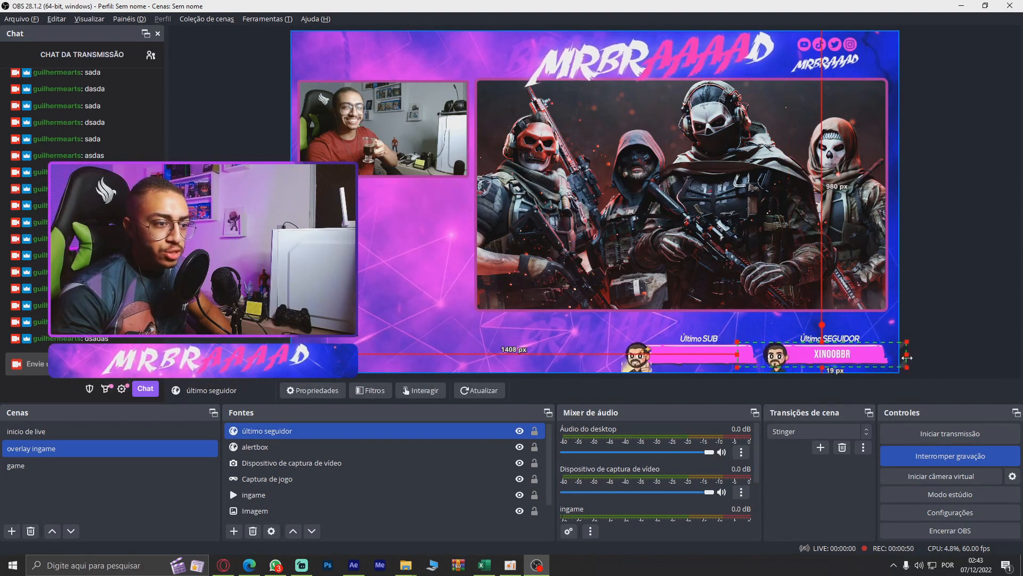
{"action": "left_click", "coordinate": [976, 335]}
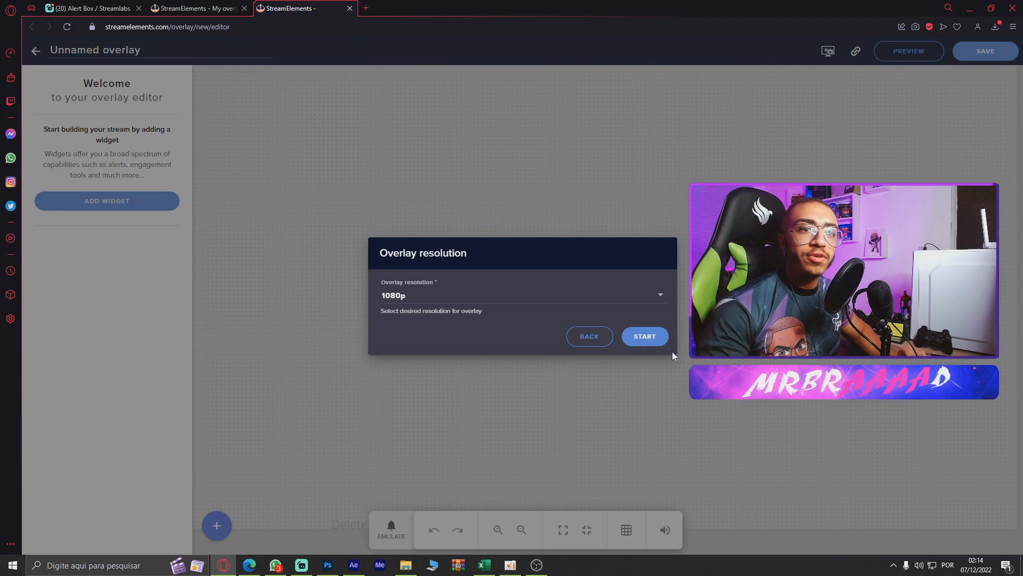
Start a new 1080p overlay in StreamElements and add the "Your stream's chat" widget from the stream tools.
{"action": "left_click", "coordinate": [645, 337]}
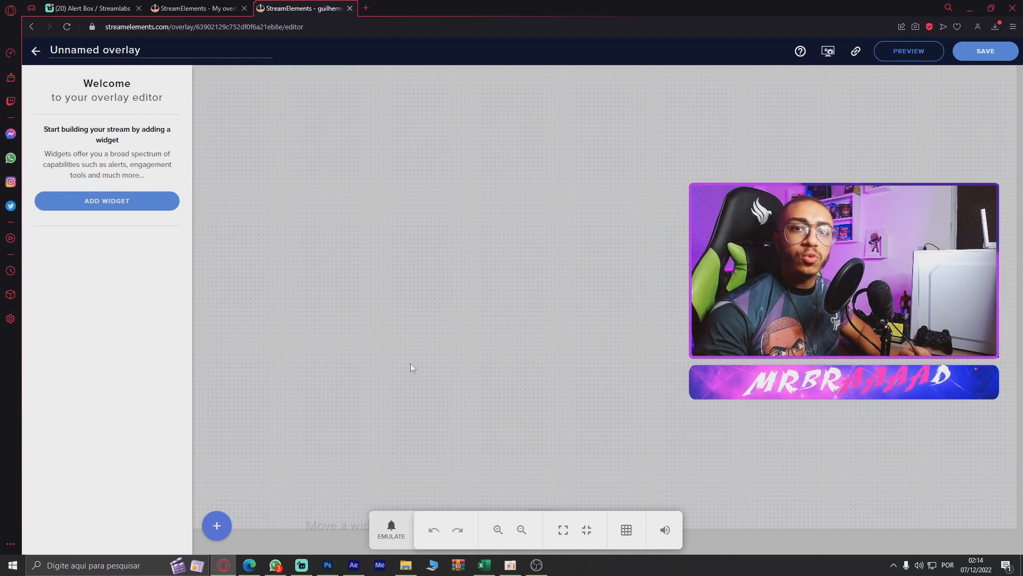
{"action": "left_click", "coordinate": [216, 527]}
{"action": "mouse_move", "coordinate": [283, 485]}
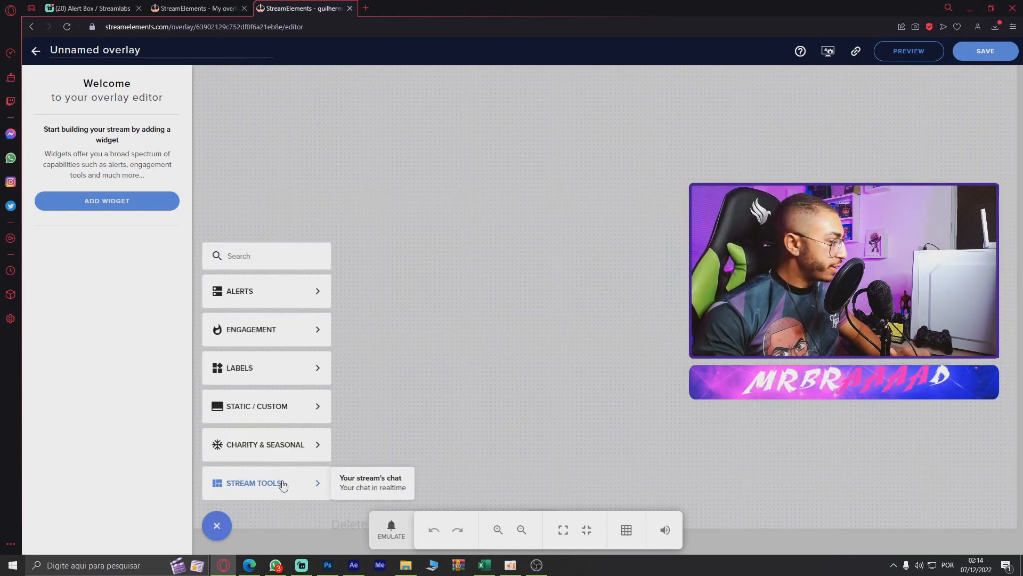
{"action": "left_click", "coordinate": [326, 485]}
{"action": "left_click_drag", "start_coordinate": [249, 187], "coordinate": [250, 198]}
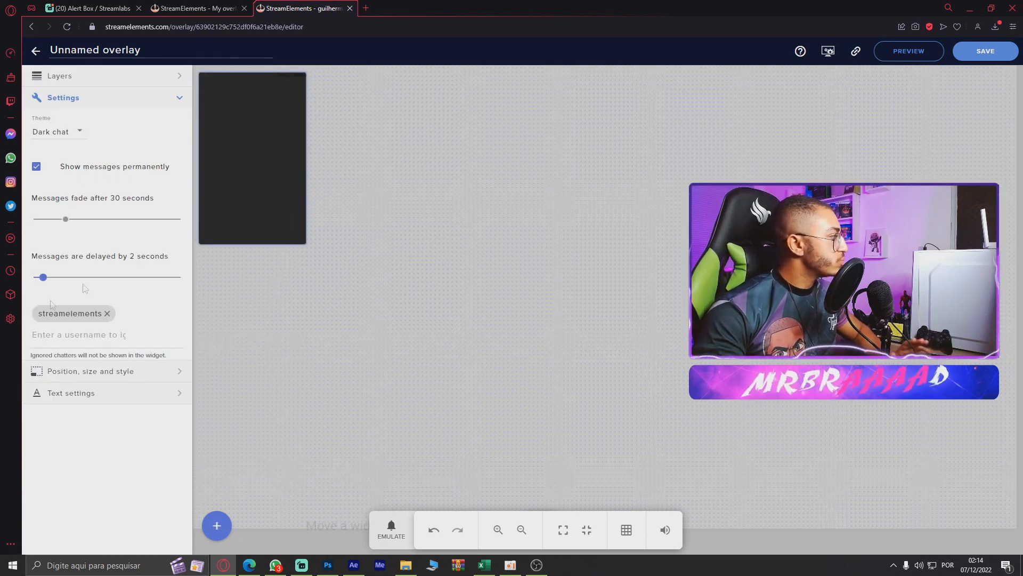
Try the White chat theme on the chat widget and set its theme to Checker chat.
{"action": "left_click", "coordinate": [69, 136]}
{"action": "left_click", "coordinate": [60, 182]}
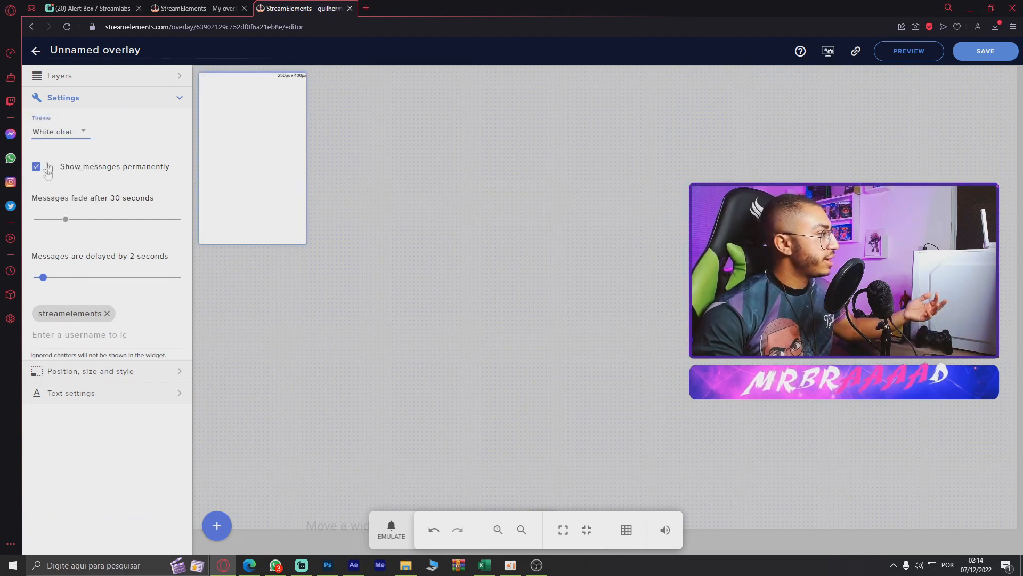
{"action": "left_click", "coordinate": [59, 137]}
{"action": "left_click", "coordinate": [70, 106]}
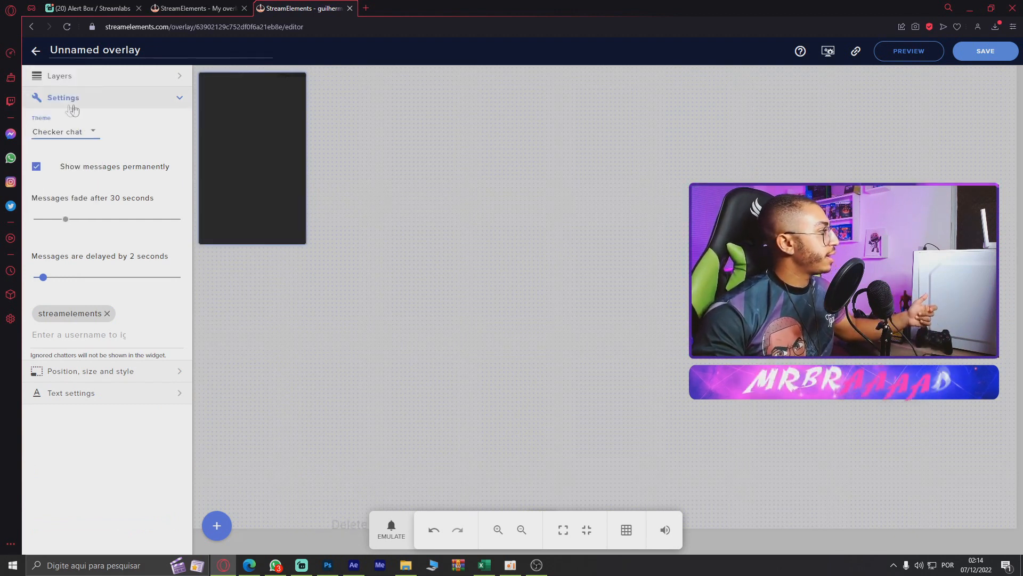
Try the Custom theme on the chat widget, view it unselected, and return to Checker chat.
{"action": "left_click", "coordinate": [75, 133]}
{"action": "left_click", "coordinate": [56, 182]}
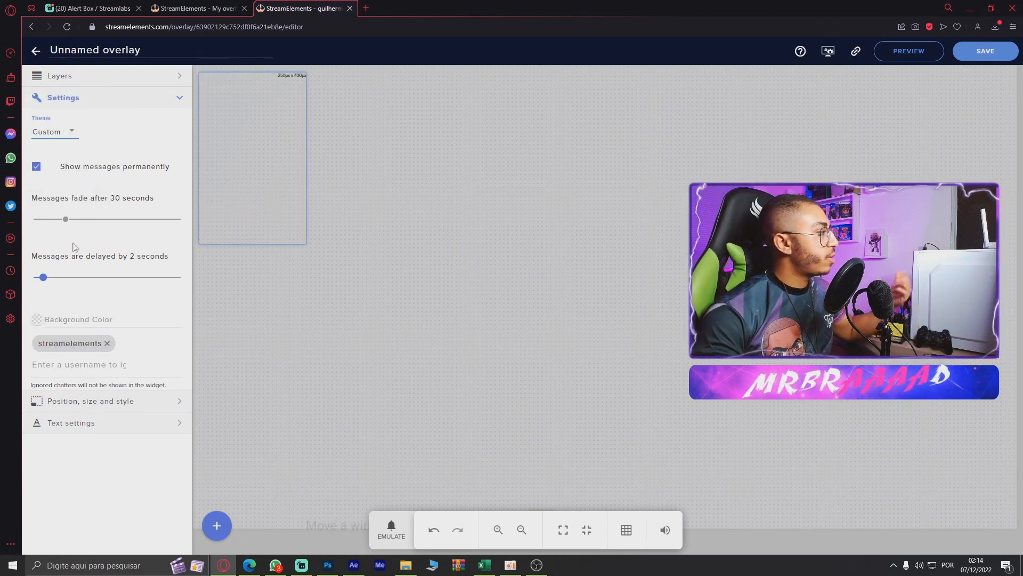
{"action": "left_click", "coordinate": [107, 345]}
{"action": "left_click", "coordinate": [107, 344]}
{"action": "left_click", "coordinate": [286, 322]}
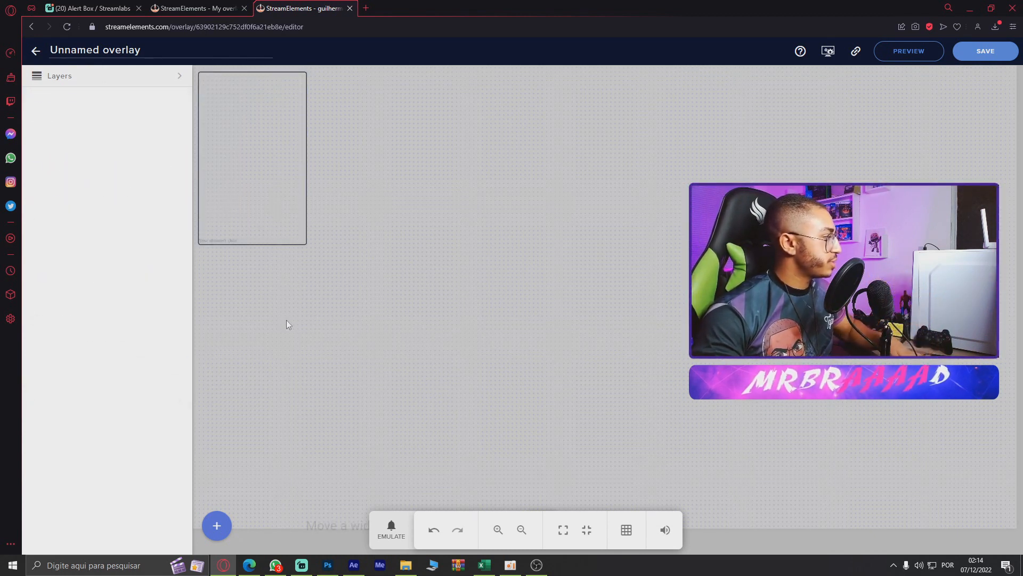
{"action": "left_click", "coordinate": [237, 247]}
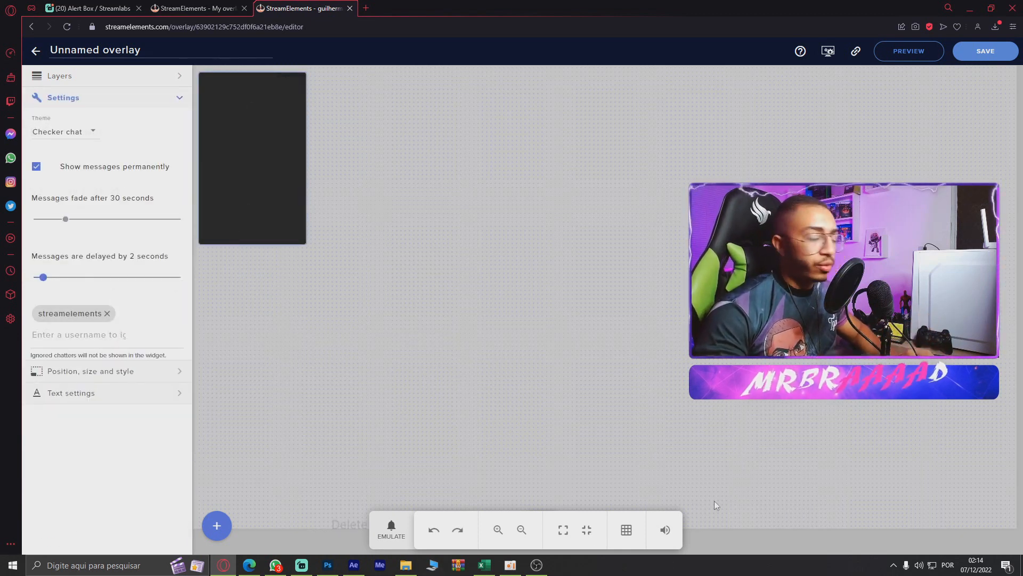
Send the test messages "sada" and "asda" in the OBS chat and check them in the StreamElements chat widget.
{"action": "left_click", "coordinate": [536, 565]}
{"action": "type", "text": "sada"}
{"action": "key", "text": "Return"}
{"action": "type", "text": "asda"}
{"action": "key", "text": "Return"}
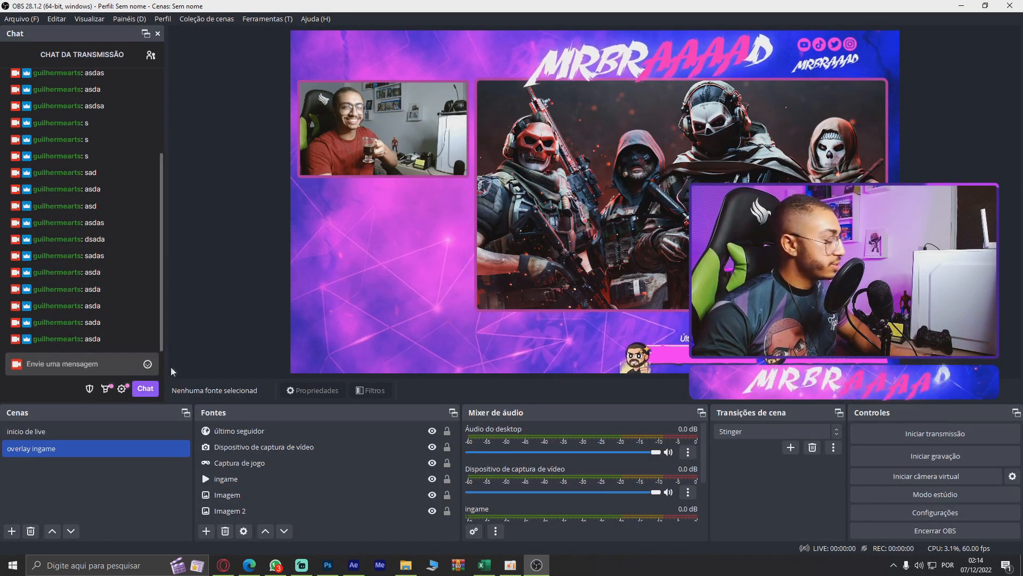
{"action": "key", "text": "alt+Tab"}
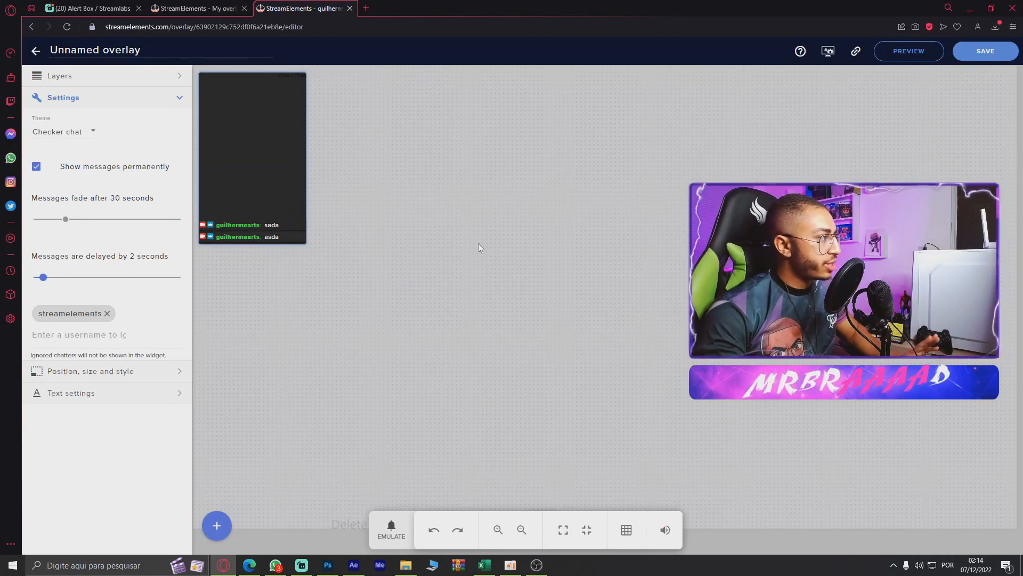
Look over the chat widget's text settings, save the overlay under the name "chat", and copy its export link.
{"action": "left_click", "coordinate": [89, 394]}
{"action": "scroll", "coordinate": [115, 440], "scroll_direction": "up", "scroll_amount": 1}
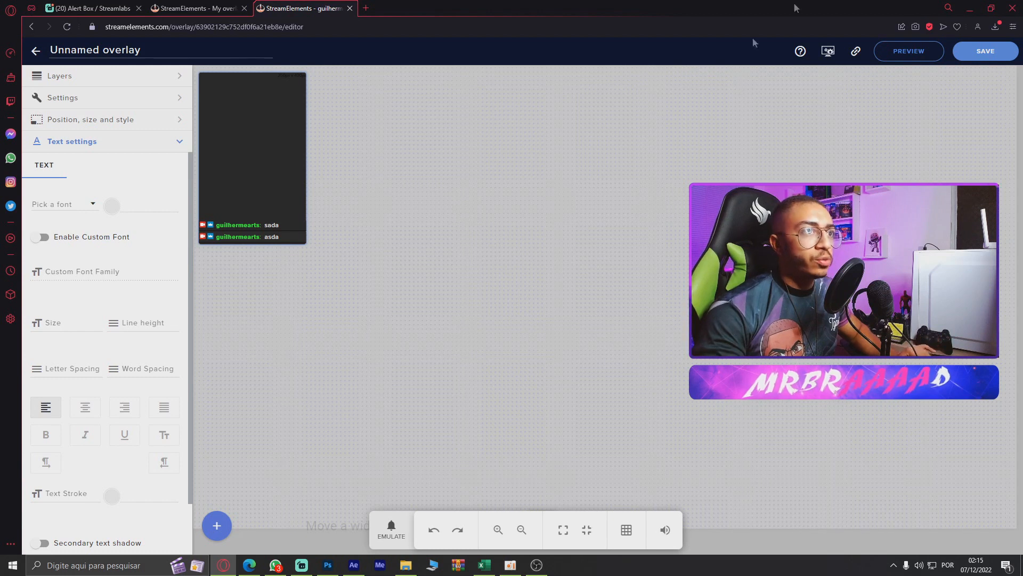
{"action": "left_click", "coordinate": [965, 59]}
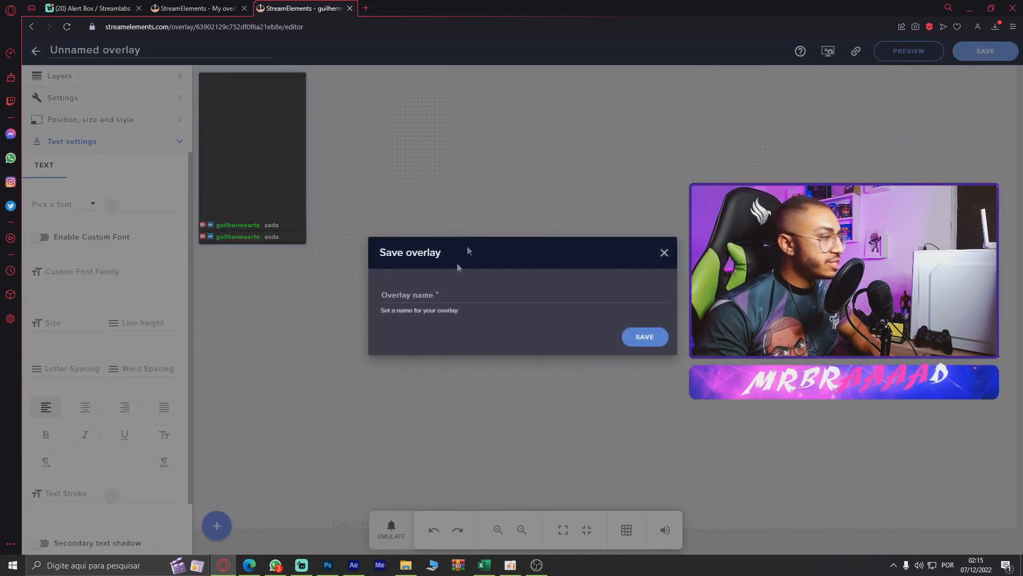
{"action": "left_click", "coordinate": [661, 341]}
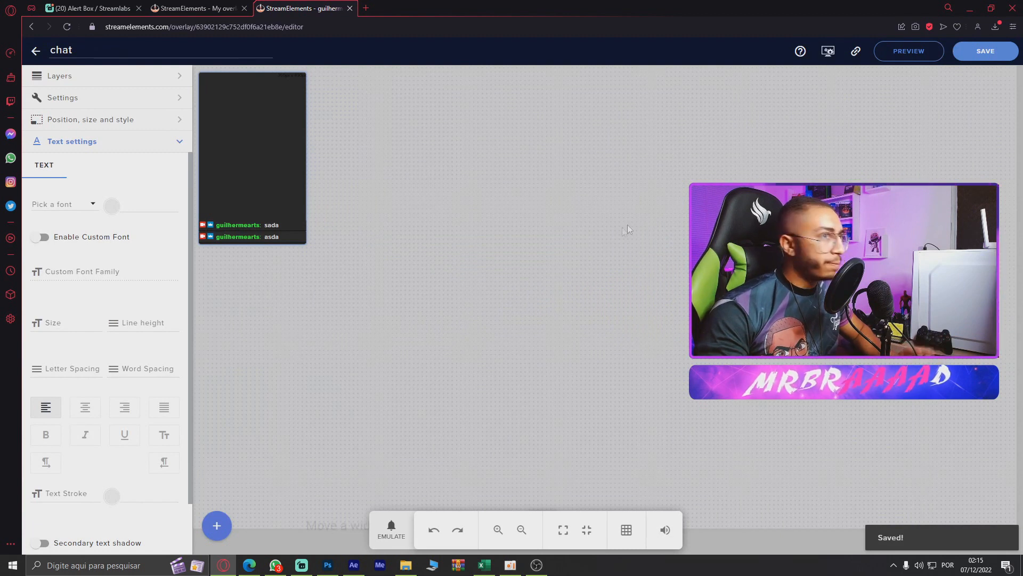
{"action": "left_click", "coordinate": [898, 59]}
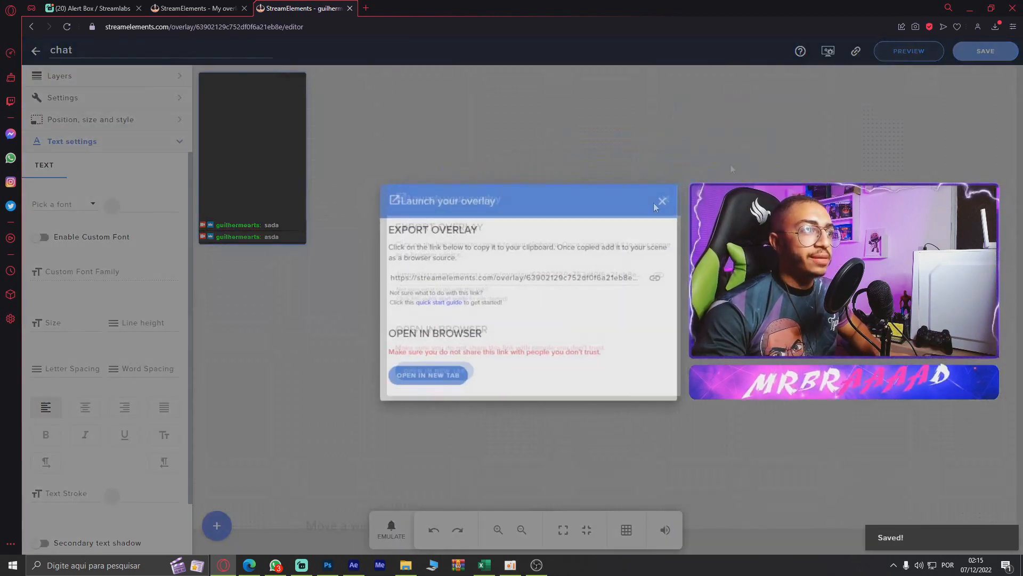
{"action": "left_click", "coordinate": [613, 281]}
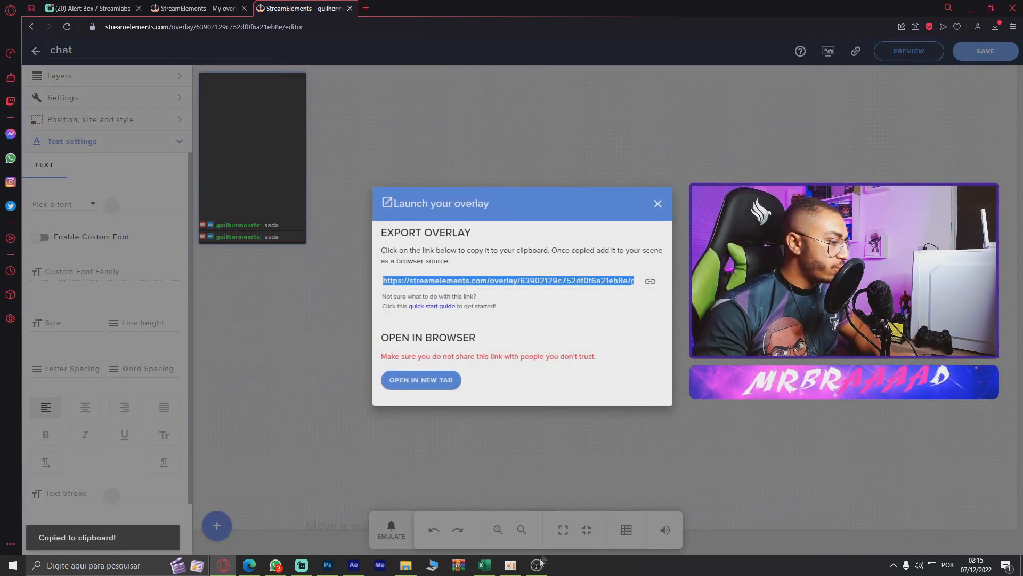
In OBS, add a browser source named "chat" to the overlay ingame scene and paste the private overlay link as its URL.
{"action": "left_click", "coordinate": [538, 564]}
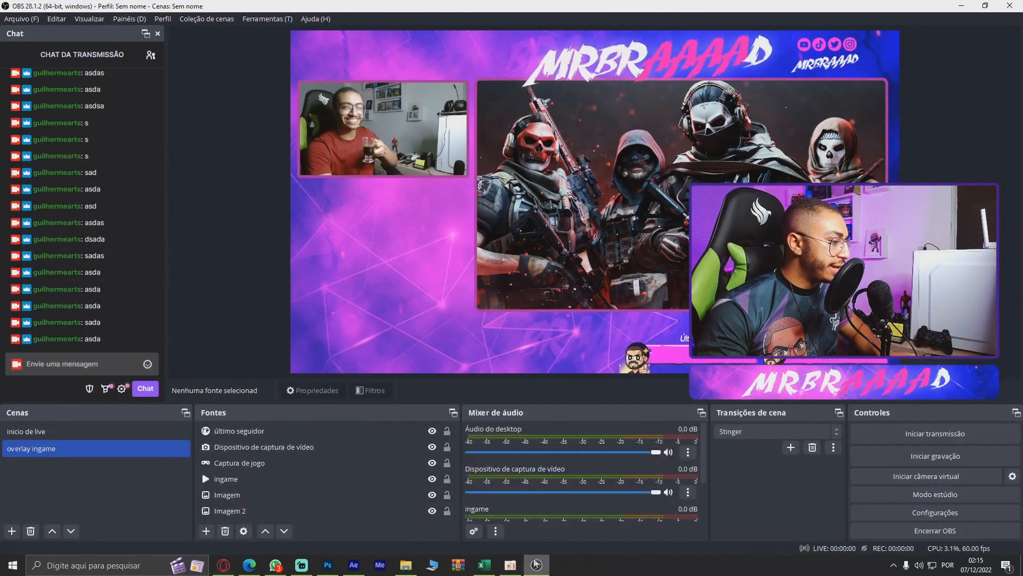
{"action": "left_click", "coordinate": [205, 532]}
{"action": "left_click", "coordinate": [274, 333]}
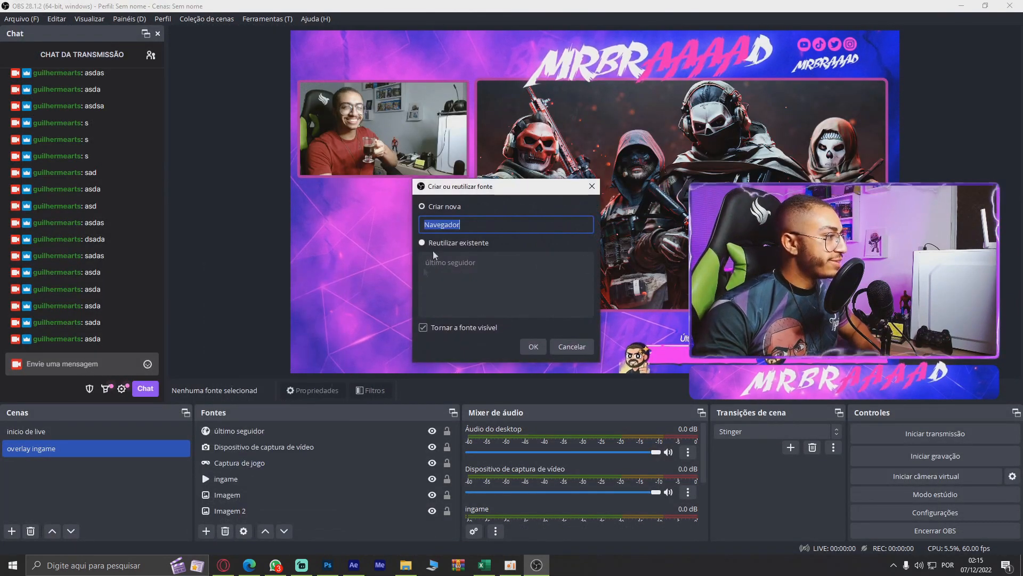
{"action": "type", "text": "ch"}
{"action": "left_click", "coordinate": [533, 346]}
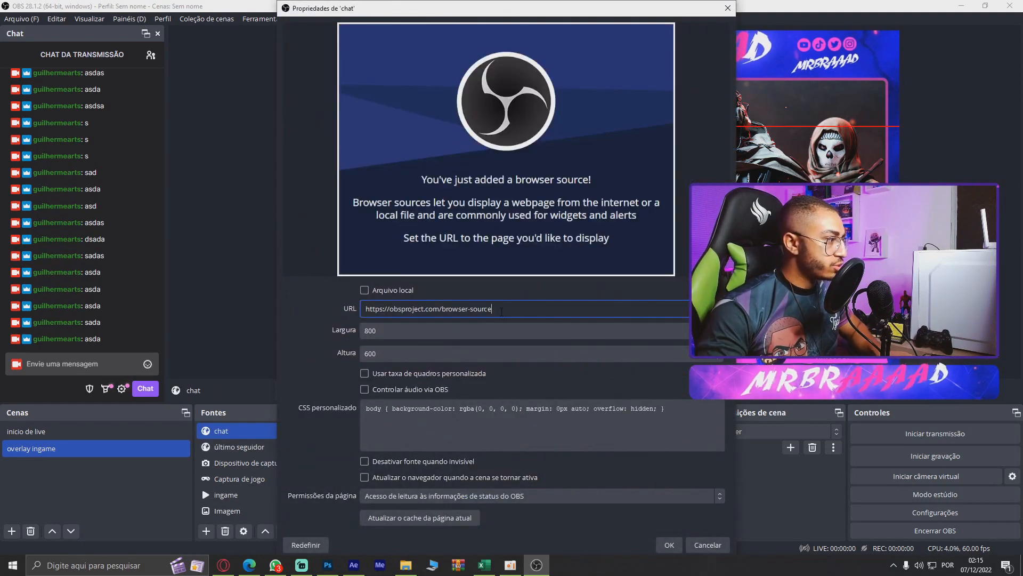
{"action": "key", "text": "ctrl+a"}
{"action": "key", "text": "ctrl+v"}
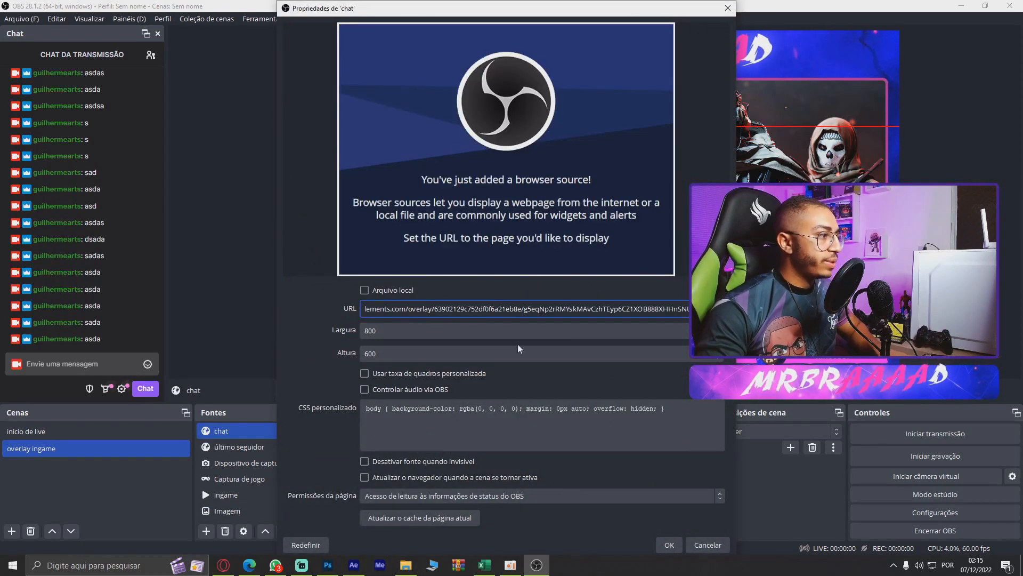
{"action": "left_click", "coordinate": [670, 544]}
Move the chat source below the webcam frame and send the test messages "z\x" and twice "\zx\" in the stream chat.
{"action": "left_click_drag", "start_coordinate": [397, 127], "coordinate": [427, 295]}
{"action": "left_click", "coordinate": [78, 365]}
{"action": "type", "text": "z\\x"}
{"action": "left_click", "coordinate": [145, 388]}
{"action": "type", "text": "\\zx\\"}
{"action": "key", "text": "Return"}
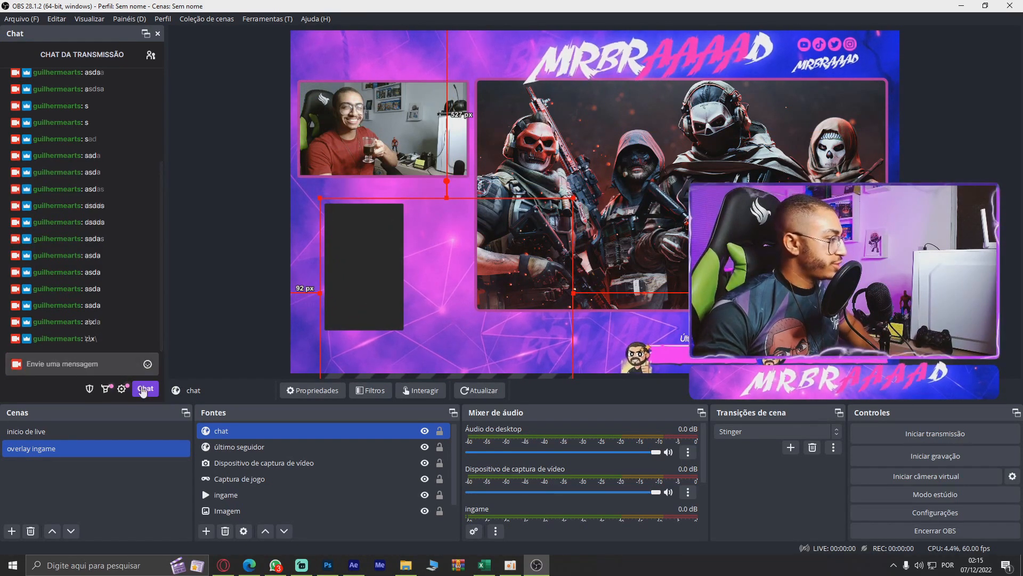
{"action": "left_click", "coordinate": [68, 367]}
{"action": "type", "text": "\\zx\\"}
{"action": "left_click", "coordinate": [147, 391]}
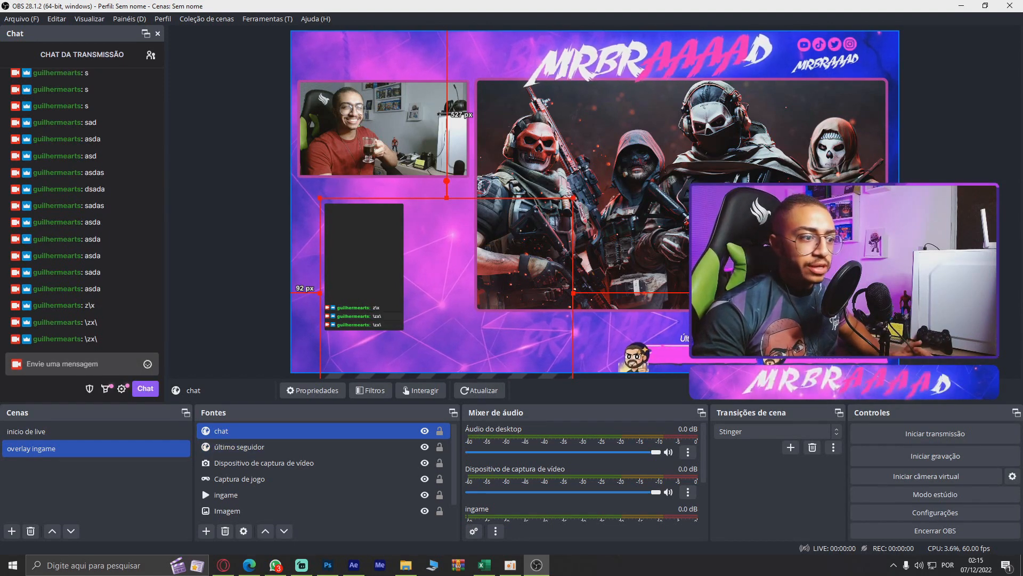
Close the overlay export dialog in StreamElements, then enlarge the chat source in OBS and reposition it around the area below the webcam.
{"action": "left_click", "coordinate": [819, 353]}
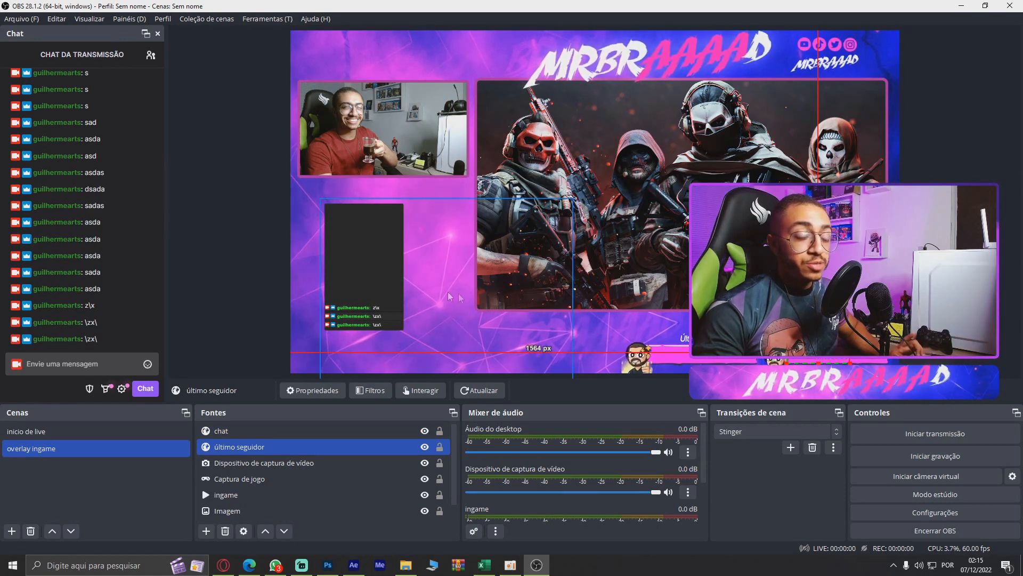
{"action": "left_click", "coordinate": [379, 283]}
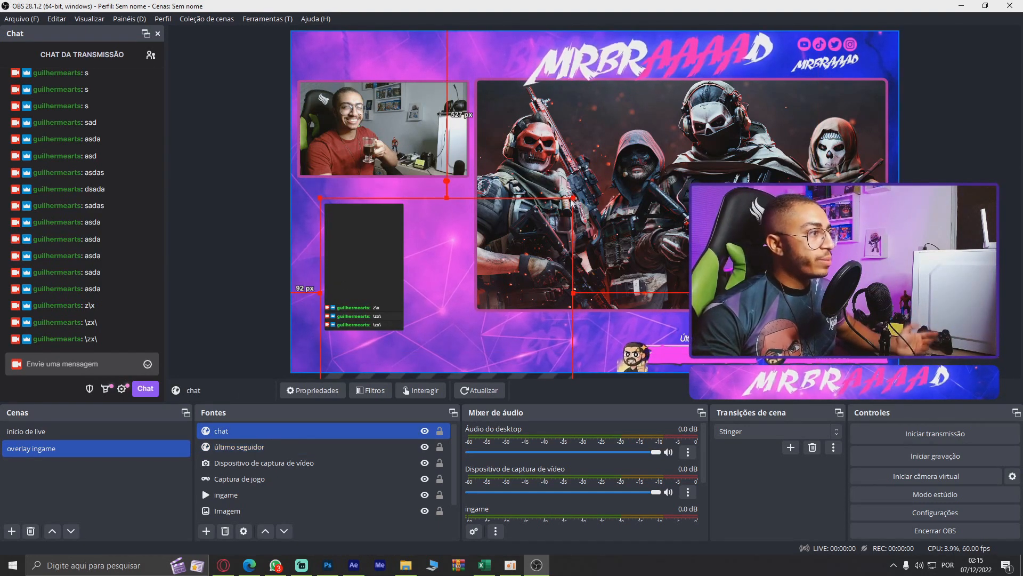
{"action": "left_click", "coordinate": [224, 566]}
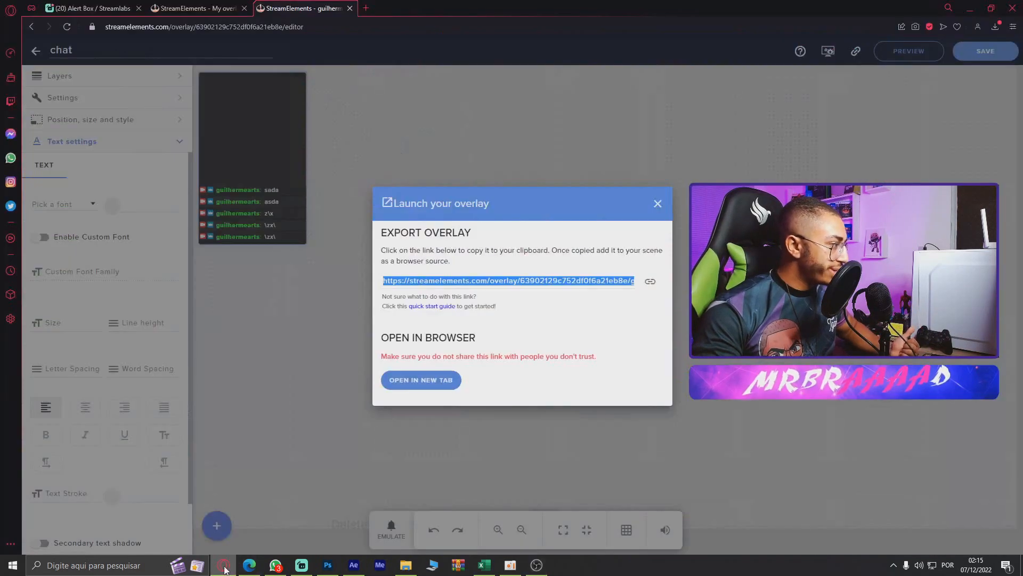
{"action": "left_click", "coordinate": [658, 204]}
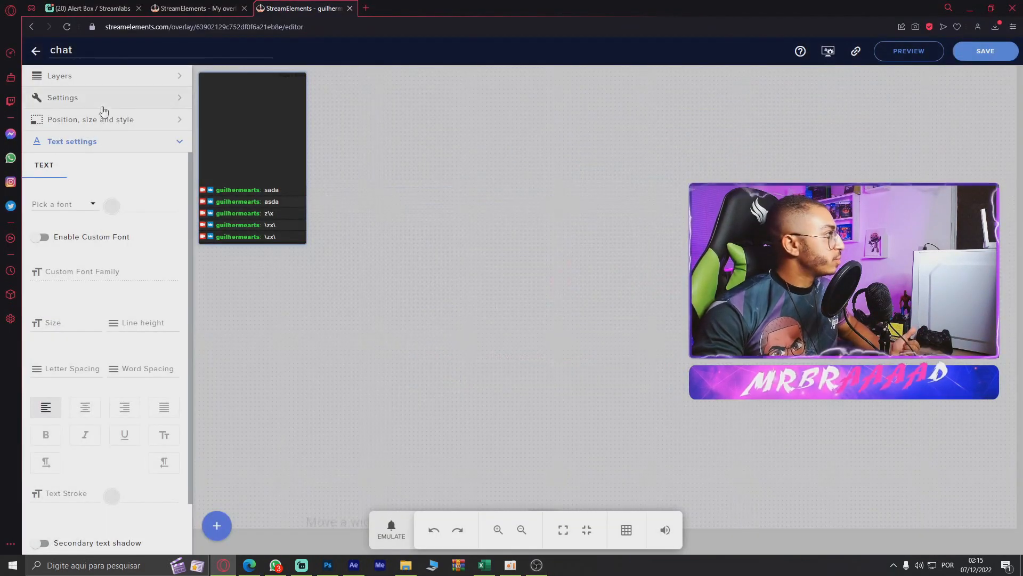
{"action": "key", "text": "alt+Tab"}
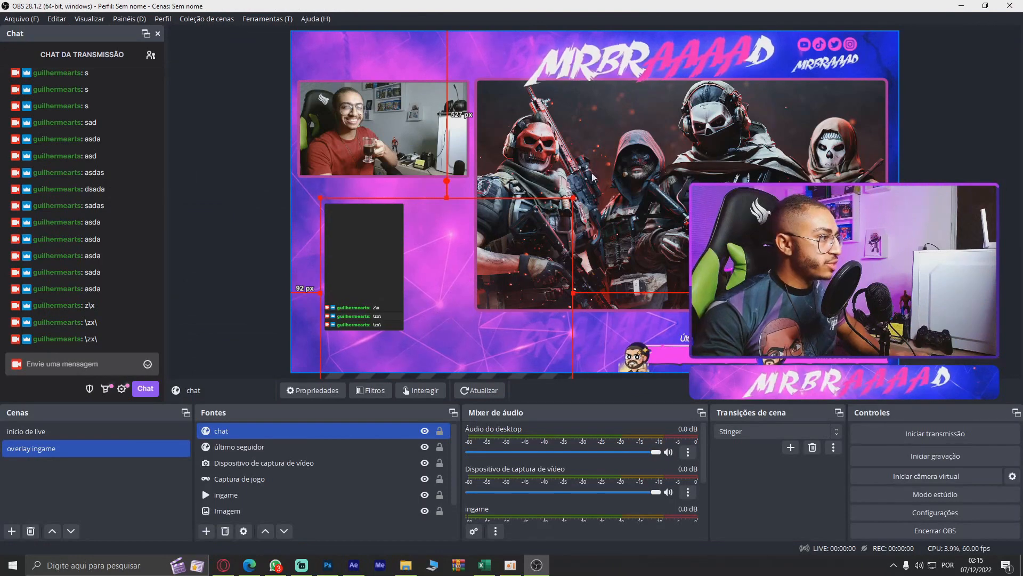
{"action": "left_click_drag", "start_coordinate": [574, 198], "coordinate": [873, 81]}
{"action": "left_click_drag", "start_coordinate": [478, 181], "coordinate": [450, 277]}
{"action": "left_click_drag", "start_coordinate": [843, 76], "coordinate": [690, 191]}
{"action": "left_click_drag", "start_coordinate": [295, 272], "coordinate": [327, 229]}
In StreamElements, resize the chat widget to 247 px wide and 250 px high.
{"action": "key", "text": "alt+Tab"}
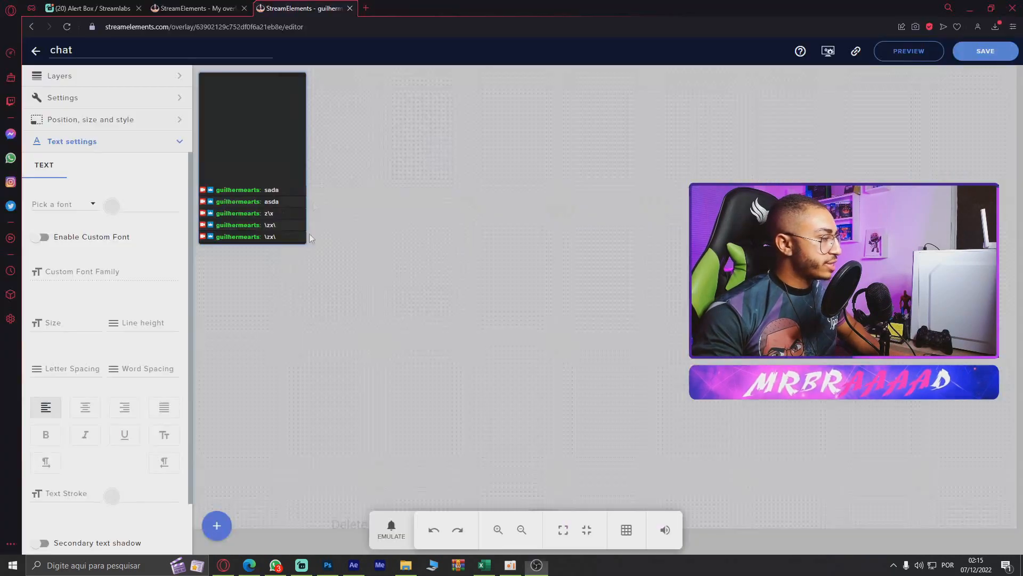
{"action": "left_click", "coordinate": [69, 120]}
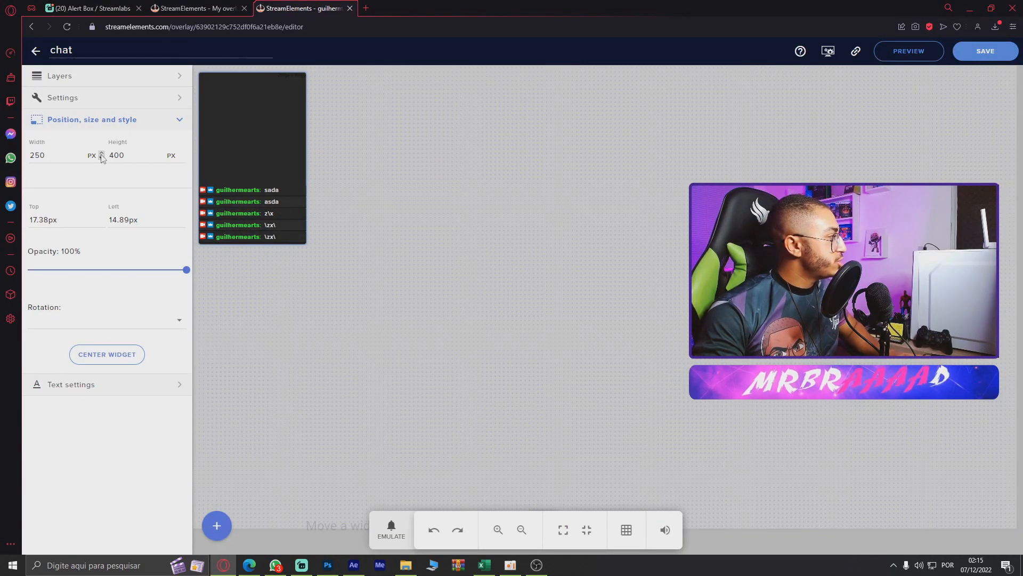
{"action": "left_click", "coordinate": [181, 158]}
{"action": "left_click", "coordinate": [182, 158]}
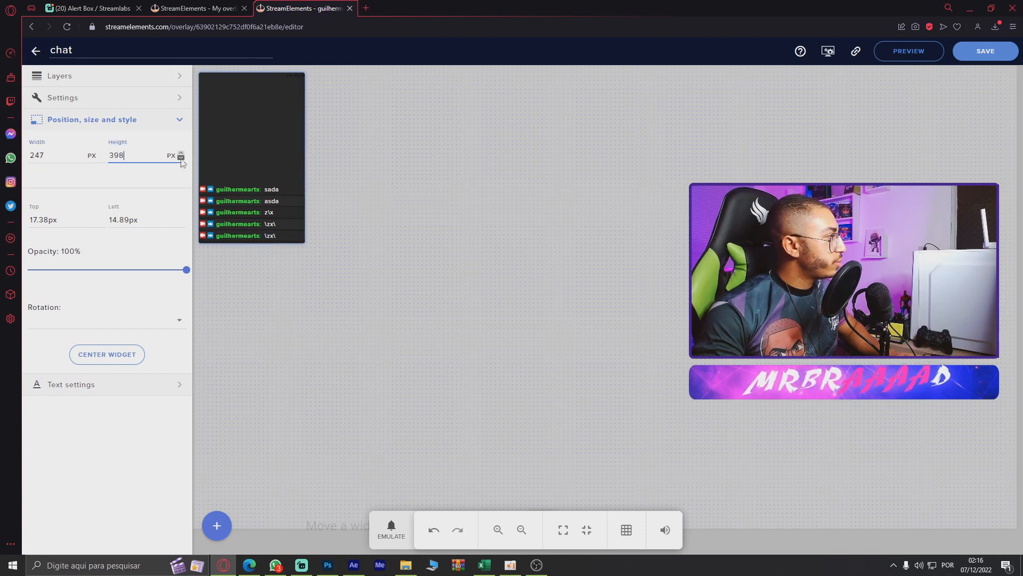
{"action": "left_click", "coordinate": [181, 158]}
{"action": "left_click", "coordinate": [181, 158]}
{"action": "left_click", "coordinate": [181, 157]}
{"action": "left_click", "coordinate": [181, 158]}
{"action": "left_click", "coordinate": [181, 157]}
{"action": "left_click", "coordinate": [181, 158]}
{"action": "double_click", "coordinate": [133, 155]}
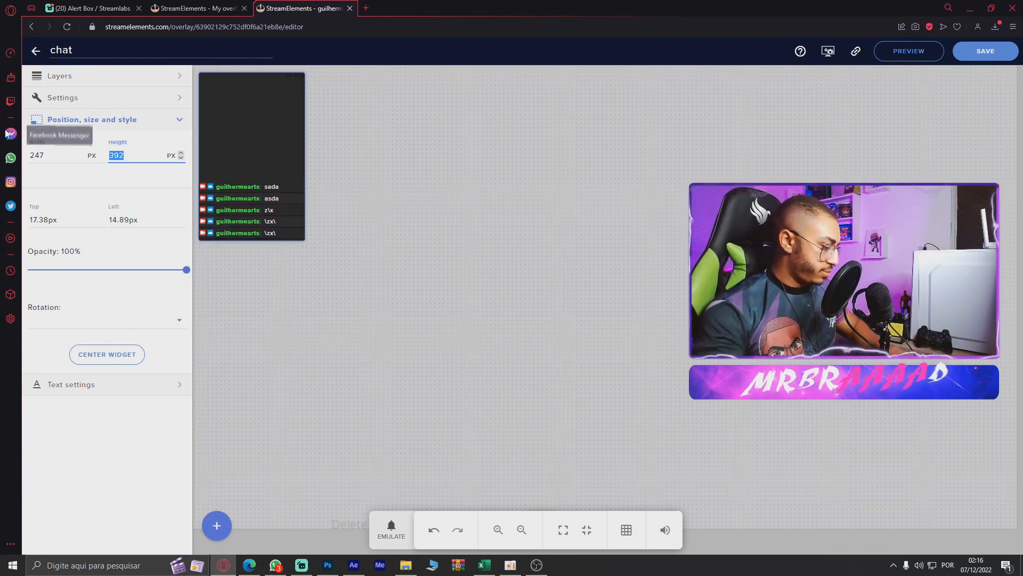
{"action": "type", "text": "250"}
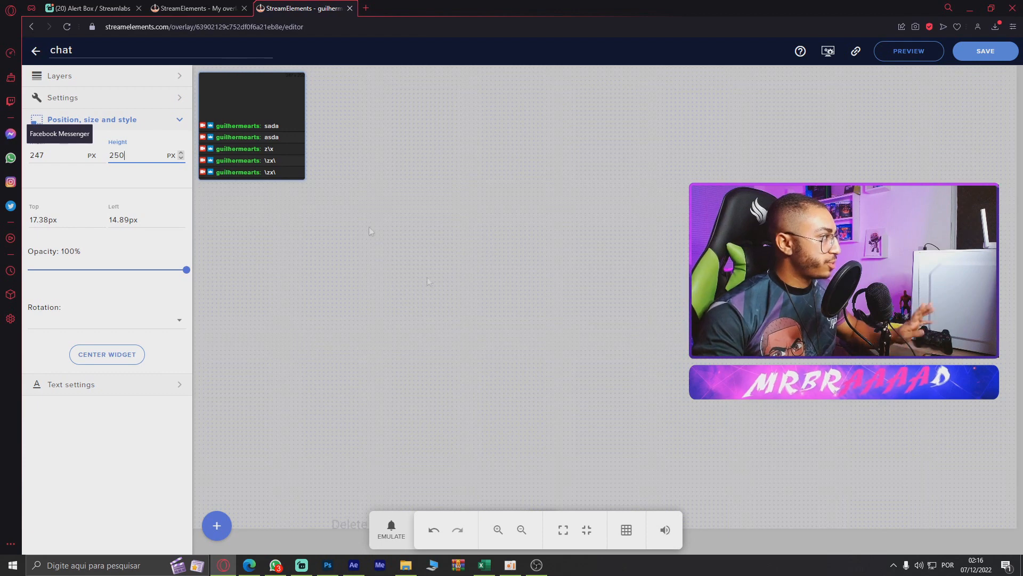
In OBS, scale and move the chat source to fill the space under the webcam, about 25 px from the left edge and 471 px from the top.
{"action": "key", "text": "alt+Tab"}
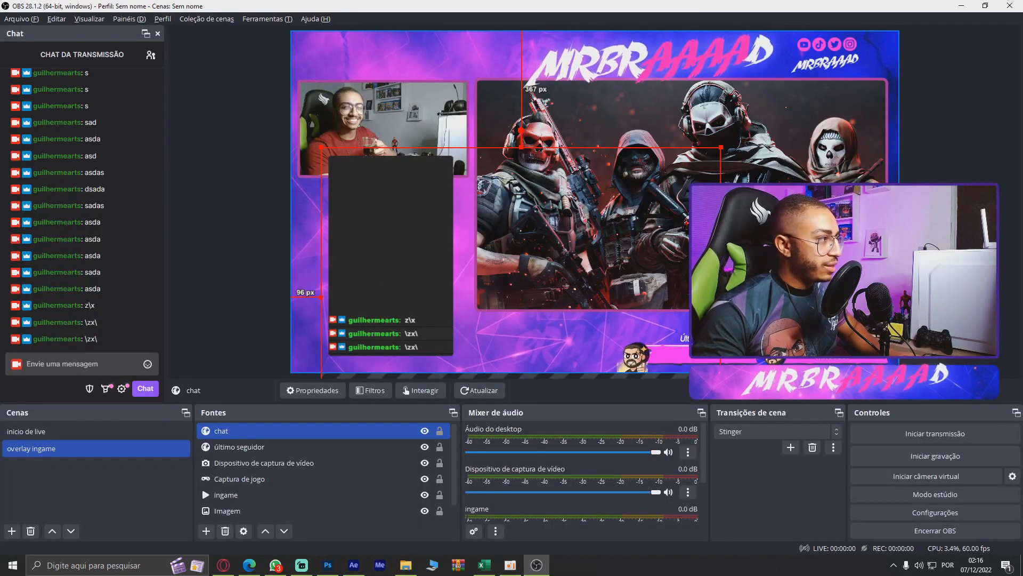
{"action": "left_click_drag", "start_coordinate": [525, 147], "coordinate": [517, 216]}
{"action": "left_click_drag", "start_coordinate": [397, 271], "coordinate": [379, 267]}
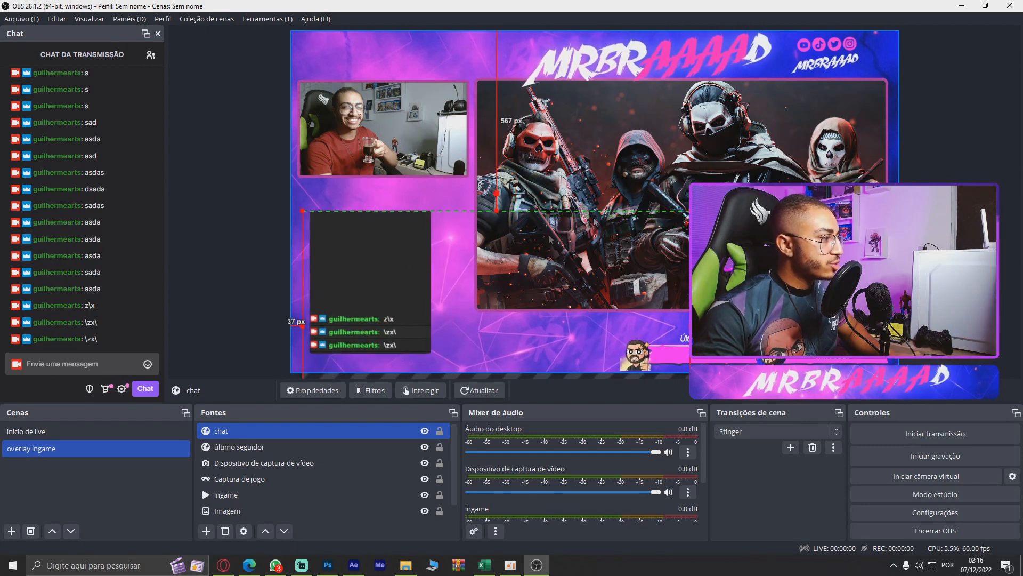
{"action": "left_click_drag", "start_coordinate": [691, 211], "coordinate": [800, 143]}
{"action": "left_click_drag", "start_coordinate": [397, 260], "coordinate": [396, 297]}
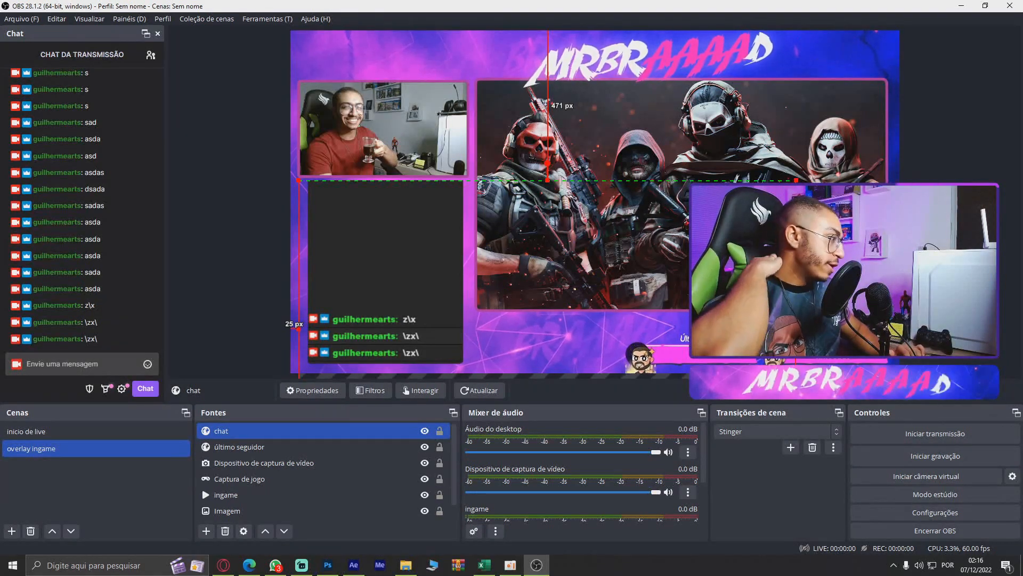
Add a new scene named "game".
{"action": "left_click", "coordinate": [78, 480]}
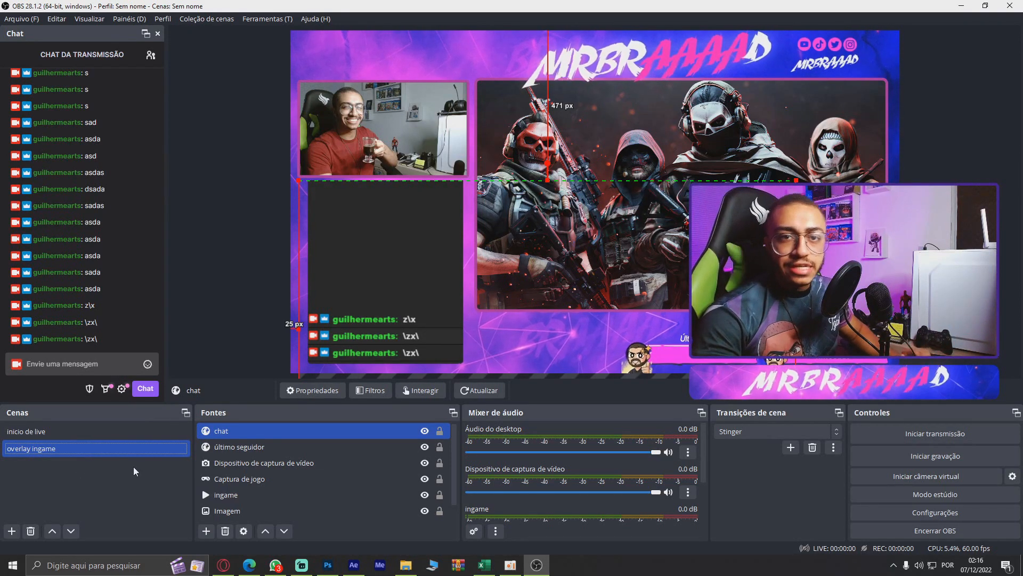
{"action": "left_click", "coordinate": [12, 532]}
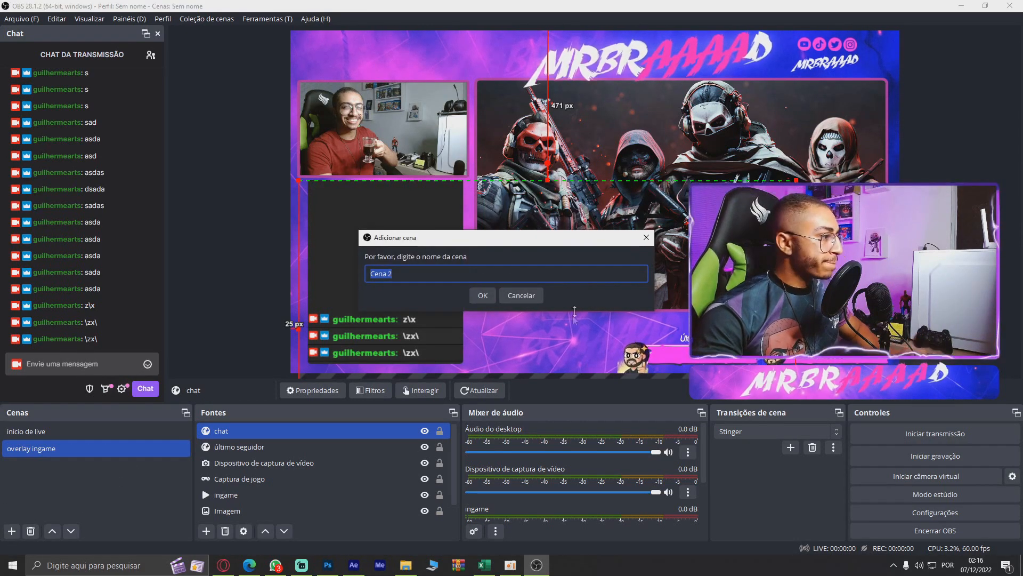
{"action": "type", "text": "game"}
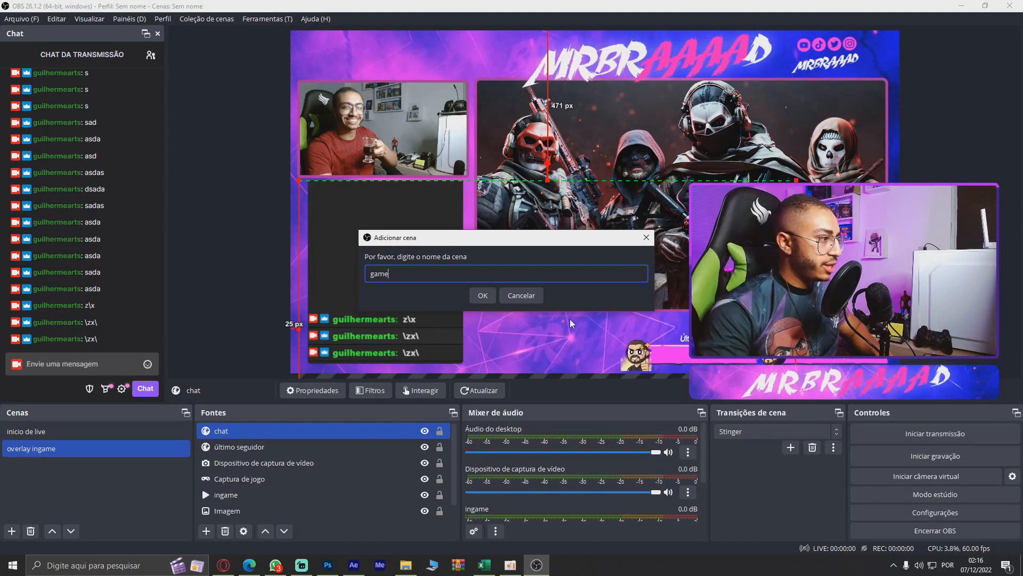
{"action": "key", "text": "Return"}
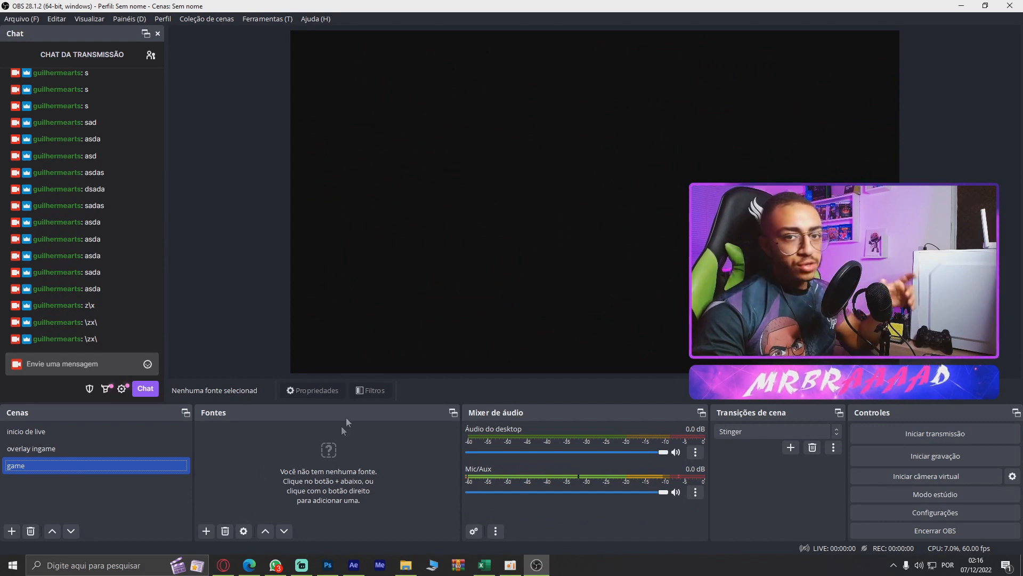
Add a media source named "facecam" to the game scene, playing "facecam 16-9.webm" from the animados folder in a loop.
{"action": "left_click", "coordinate": [207, 531]}
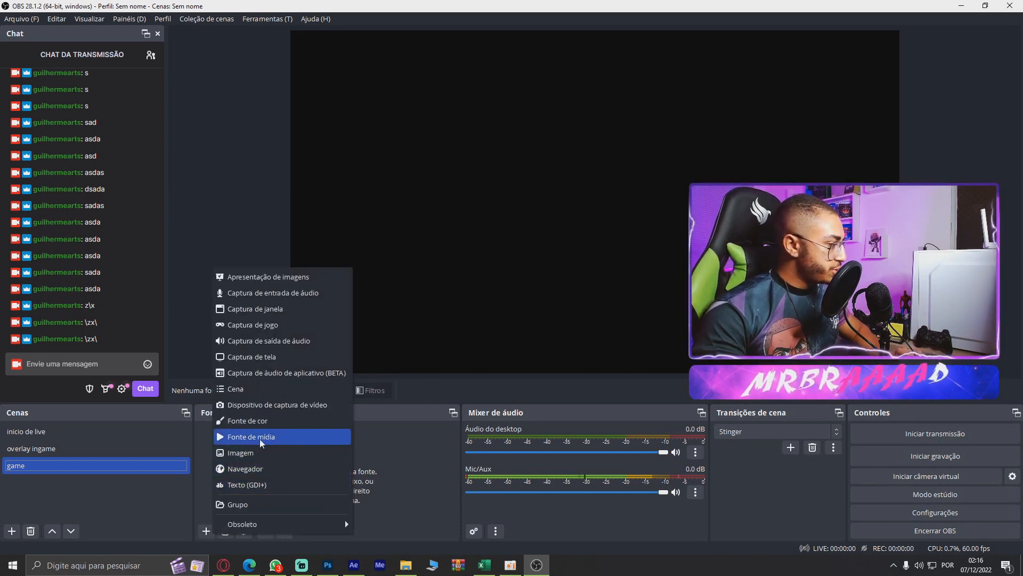
{"action": "left_click", "coordinate": [278, 437]}
{"action": "type", "text": "facecam"}
{"action": "key", "text": "Return"}
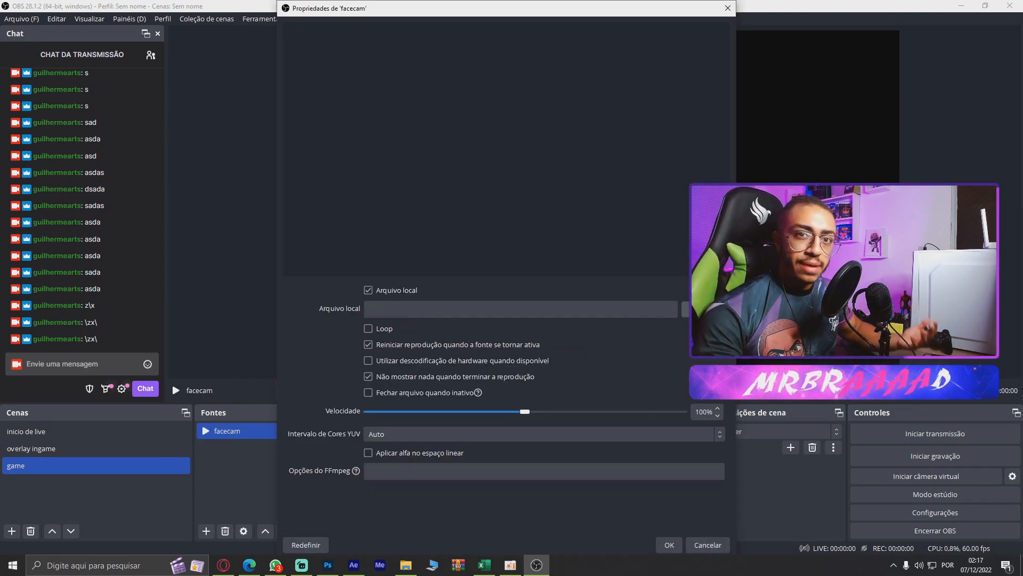
{"action": "left_click", "coordinate": [703, 309]}
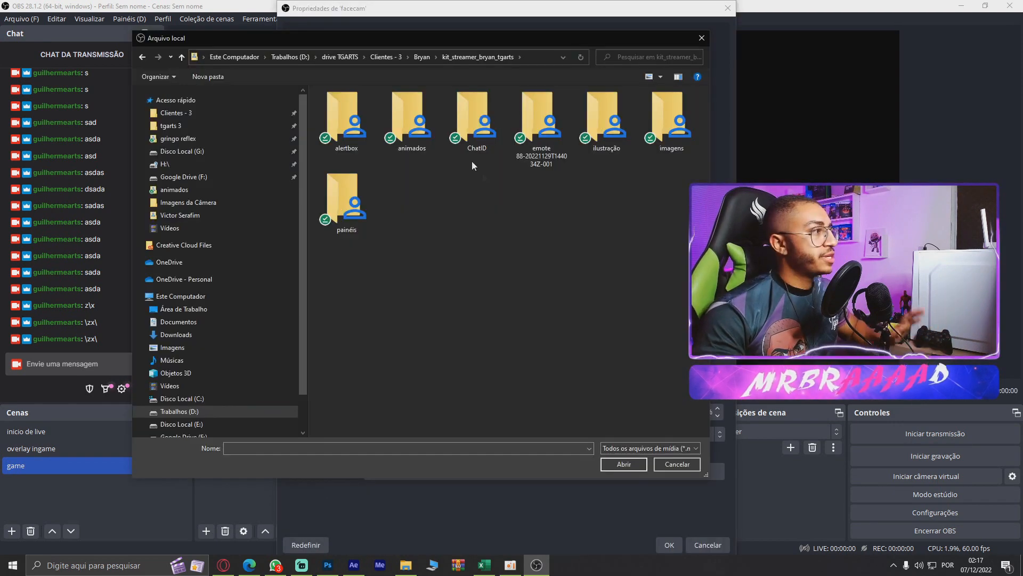
{"action": "double_click", "coordinate": [411, 120]}
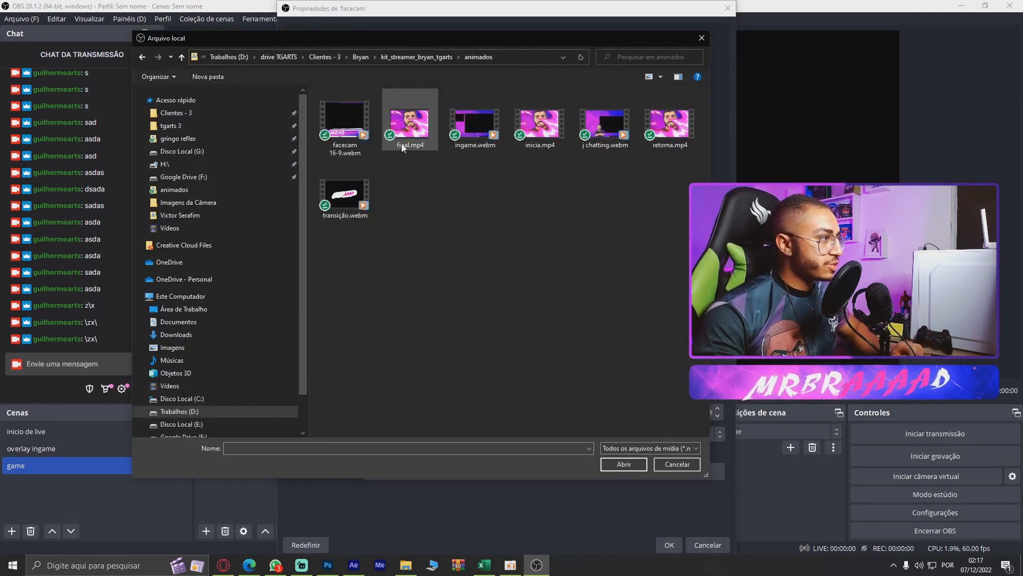
{"action": "double_click", "coordinate": [347, 134]}
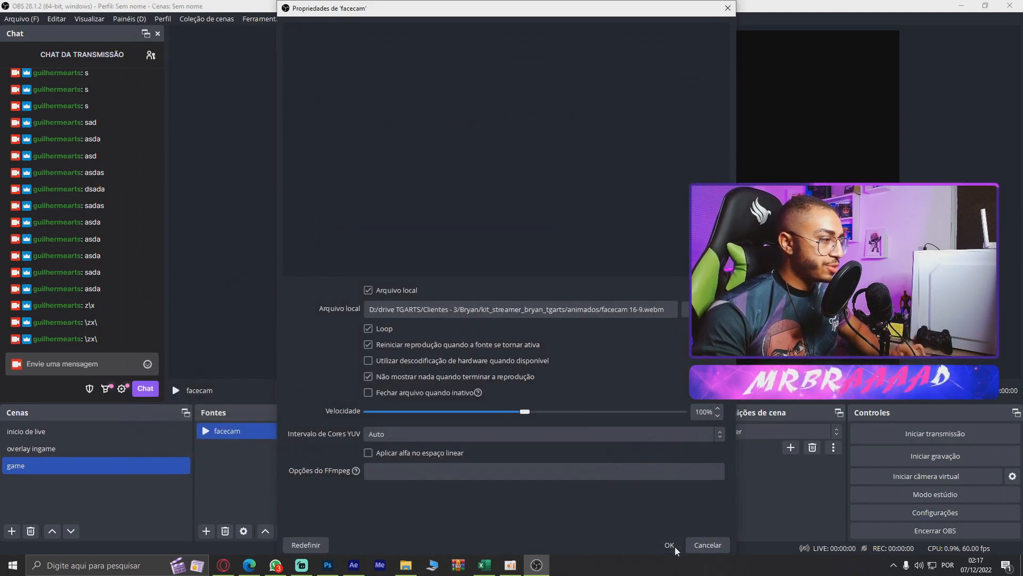
{"action": "left_click", "coordinate": [670, 545]}
Scale the facecam frame down to roughly a third of the canvas width and move it lower along the canvas's left side.
{"action": "left_click_drag", "start_coordinate": [628, 289], "coordinate": [494, 195]}
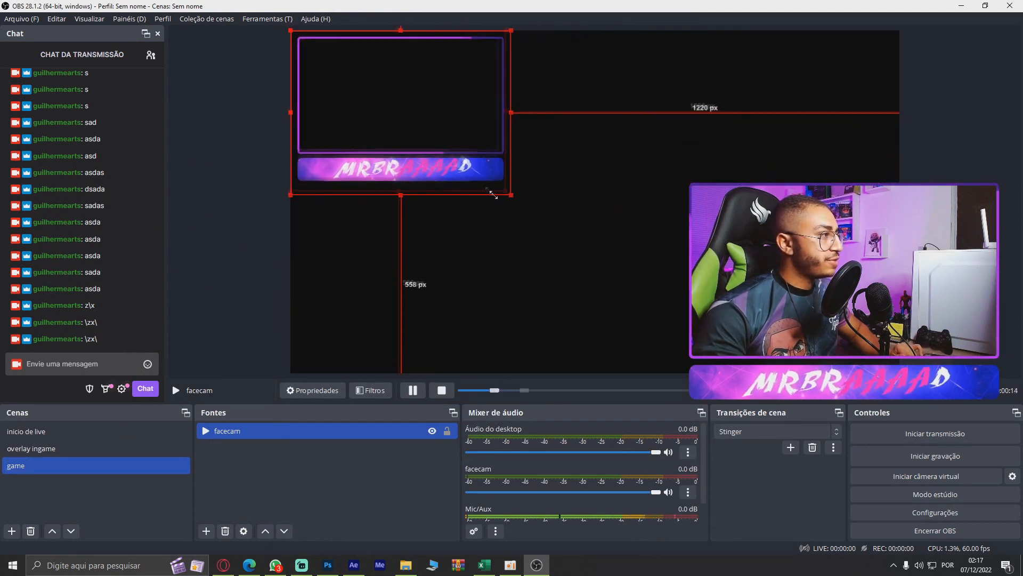
{"action": "left_click_drag", "start_coordinate": [402, 128], "coordinate": [412, 233]}
Copy the game image and the webcam image (Imagem and Imagem 2) from the overlay ingame scene into the game scene.
{"action": "left_click", "coordinate": [47, 449]}
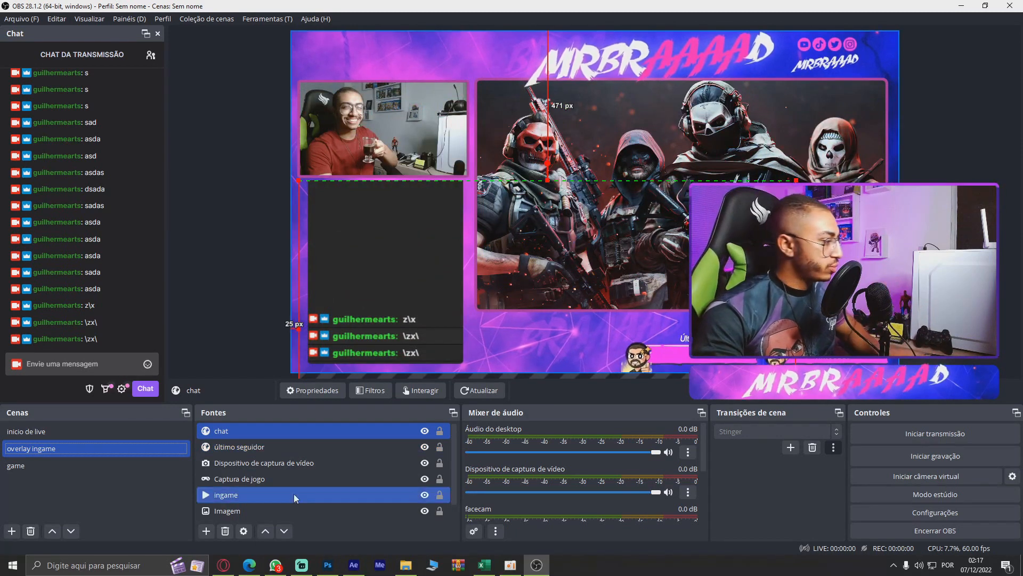
{"action": "scroll", "coordinate": [293, 497], "scroll_direction": "down", "scroll_amount": 1}
{"action": "left_click", "coordinate": [231, 500]}
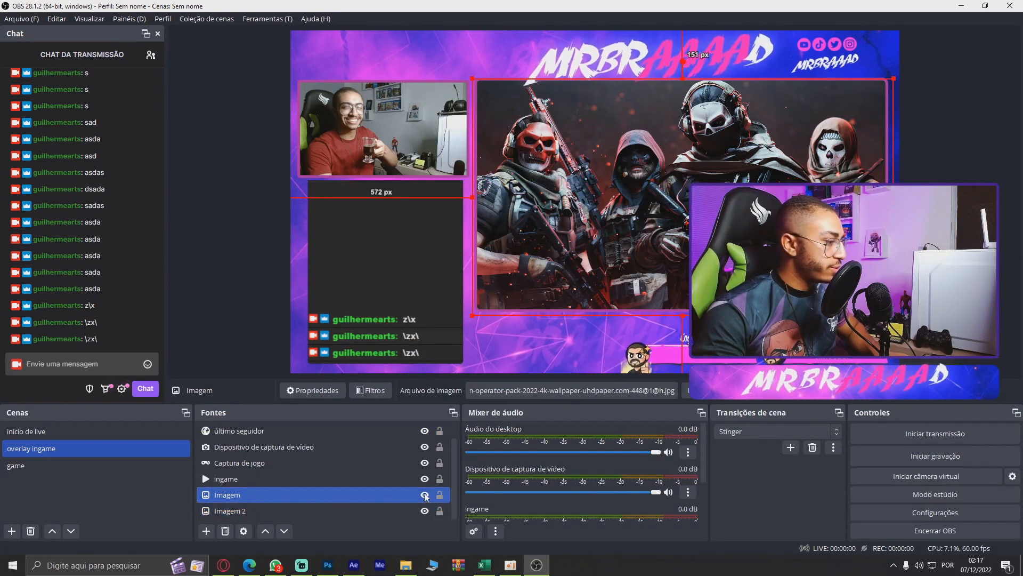
{"action": "left_click", "coordinate": [245, 511], "text": "ctrl"}
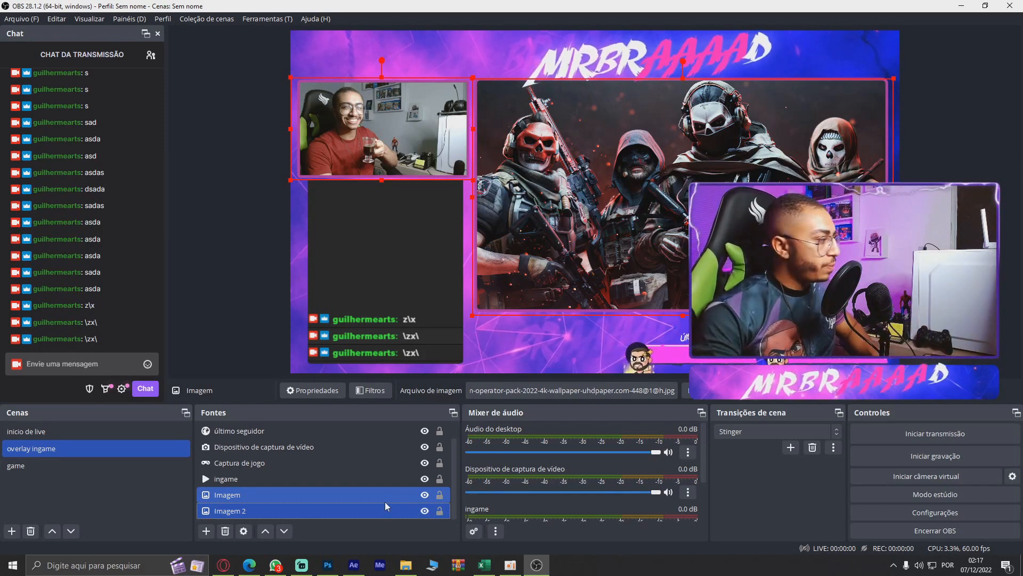
{"action": "left_click", "coordinate": [30, 467]}
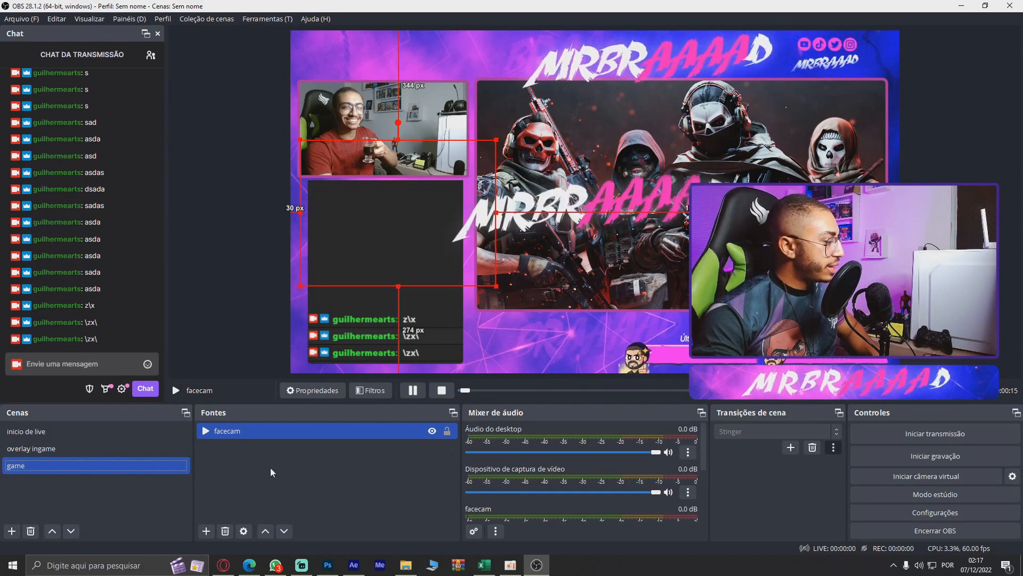
{"action": "key", "text": "ctrl+v"}
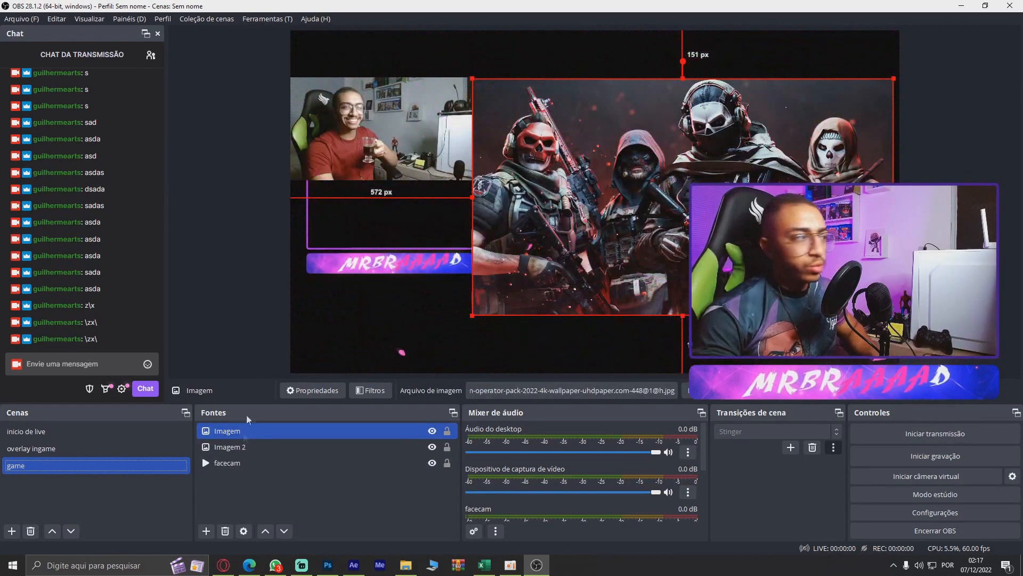
Move the game image to the canvas's upper-left corner and scale it up to fill the whole canvas.
{"action": "left_click", "coordinate": [240, 448], "text": "ctrl"}
{"action": "left_click", "coordinate": [219, 462]}
{"action": "left_click", "coordinate": [234, 448]}
{"action": "left_click_drag", "start_coordinate": [722, 245], "coordinate": [540, 197]}
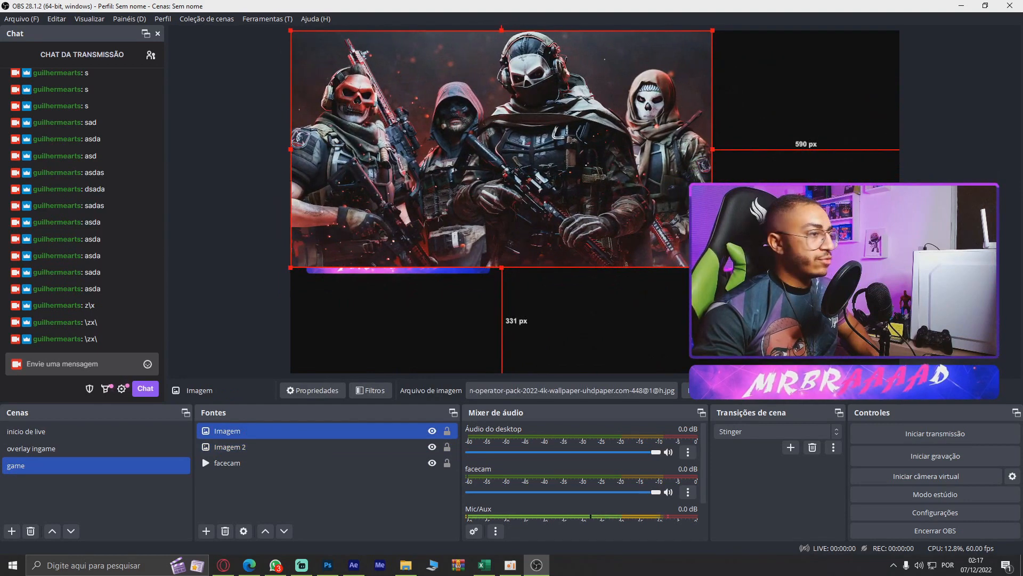
{"action": "left_click_drag", "start_coordinate": [713, 267], "coordinate": [894, 362]}
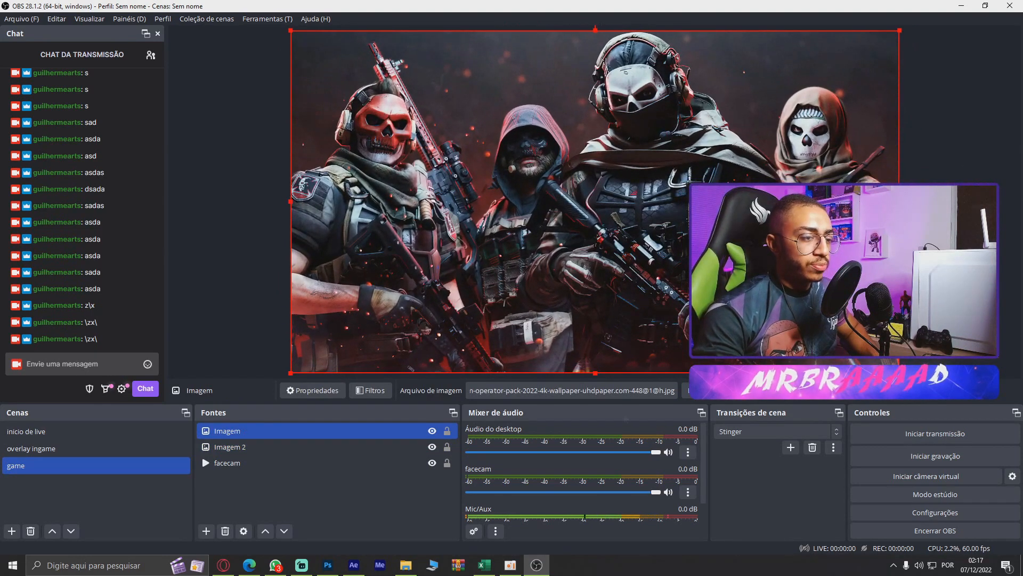
Order the sources as facecam, Imagem 2, Imagem from front to back, and move the webcam image into the facecam frame.
{"action": "left_click", "coordinate": [321, 447], "text": "ctrl"}
{"action": "left_click", "coordinate": [247, 452]}
{"action": "left_click_drag", "start_coordinate": [228, 464], "coordinate": [248, 444]}
{"action": "left_click_drag", "start_coordinate": [433, 96], "coordinate": [451, 166]}
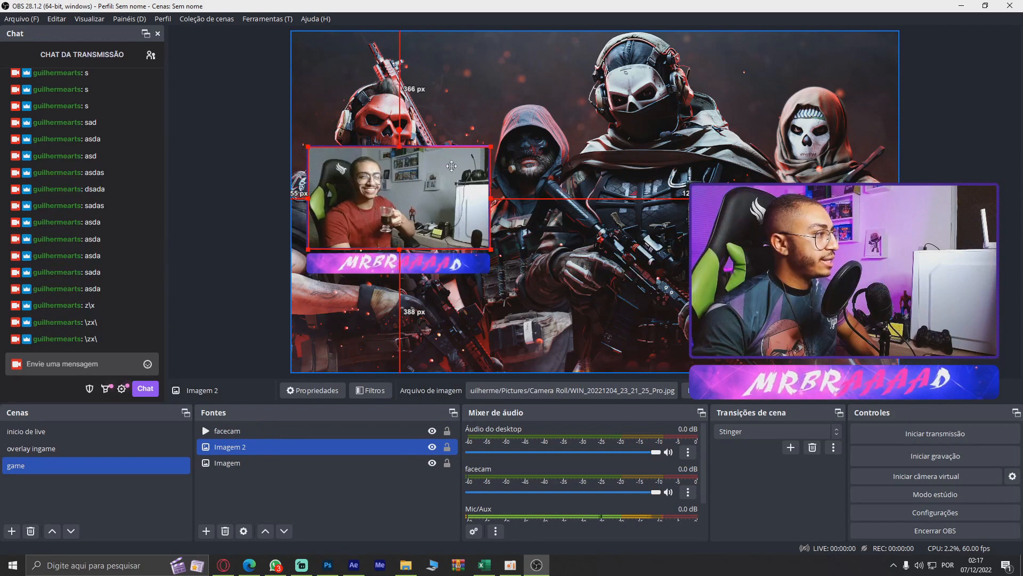
{"action": "left_click", "coordinate": [341, 478]}
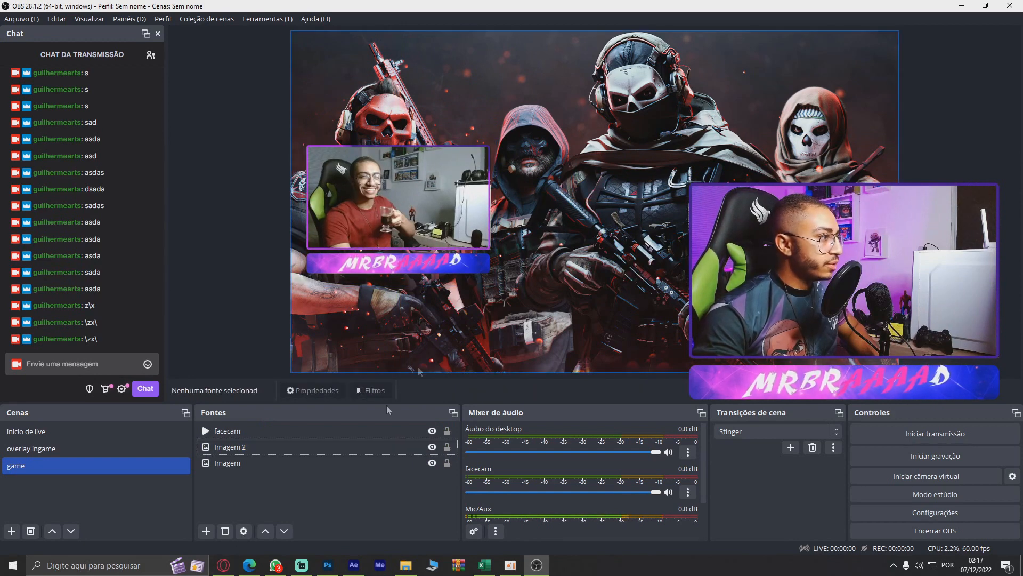
Enlarge the facecam frame slightly so it surrounds the webcam image, about 30 px from the canvas's left edge.
{"action": "left_click", "coordinate": [406, 222]}
{"action": "left_click_drag", "start_coordinate": [497, 286], "coordinate": [499, 287]}
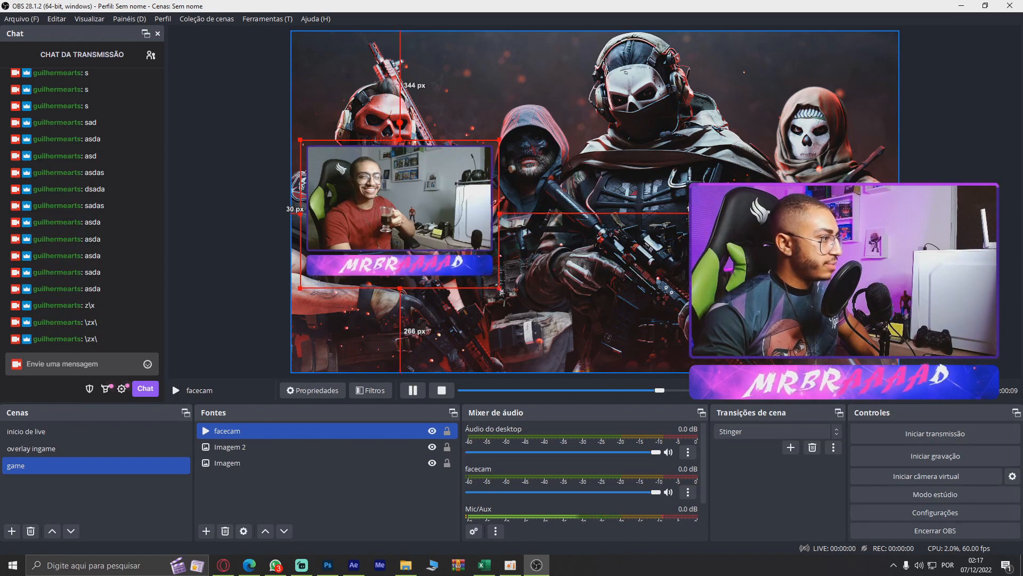
{"action": "left_click", "coordinate": [388, 487]}
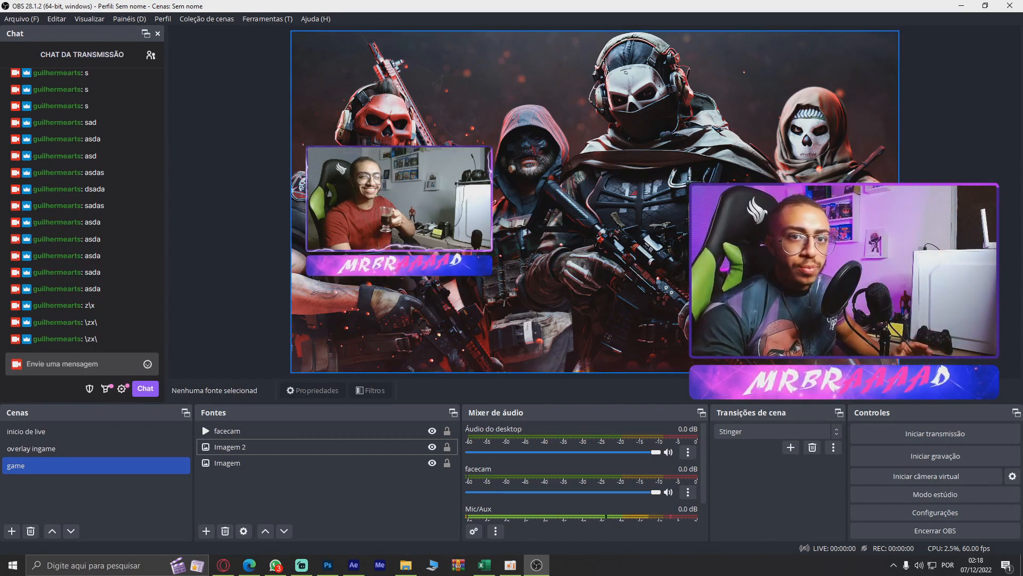
{"action": "left_click", "coordinate": [213, 463]}
{"action": "left_click", "coordinate": [314, 493]}
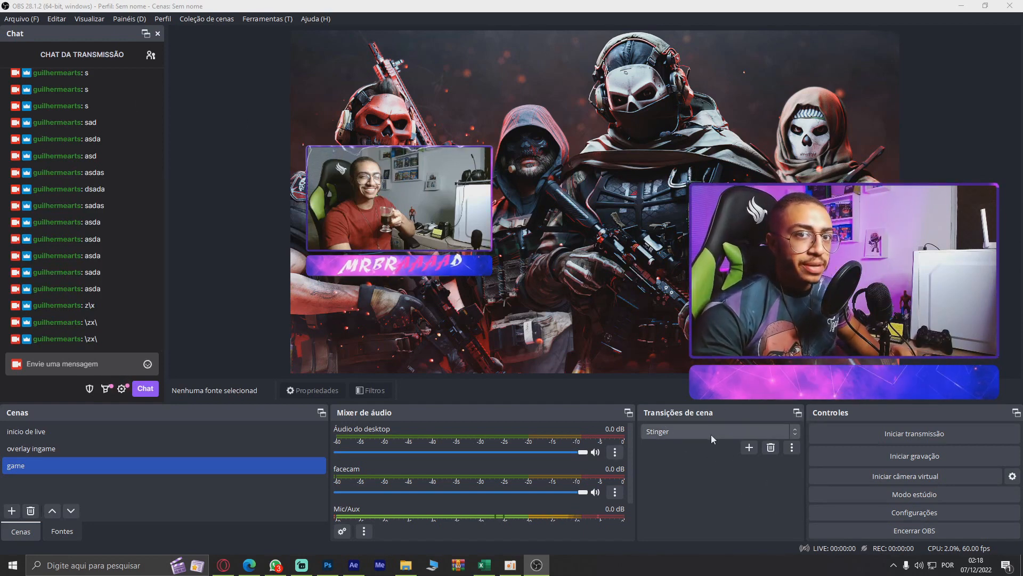
Hide the Transições de cena dock and show it again.
{"action": "left_click", "coordinate": [128, 21]}
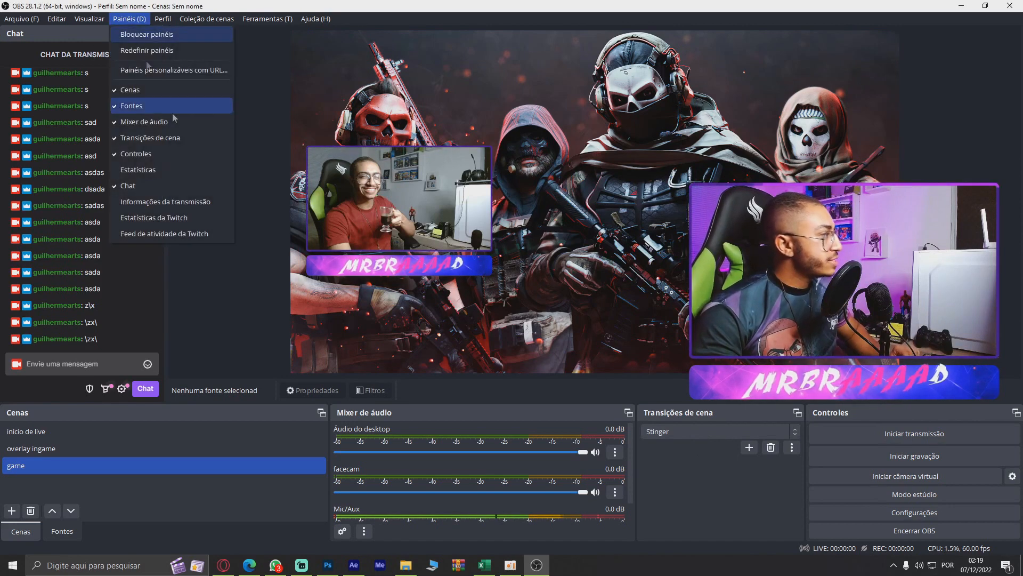
{"action": "left_click", "coordinate": [148, 138]}
{"action": "left_click", "coordinate": [130, 19]}
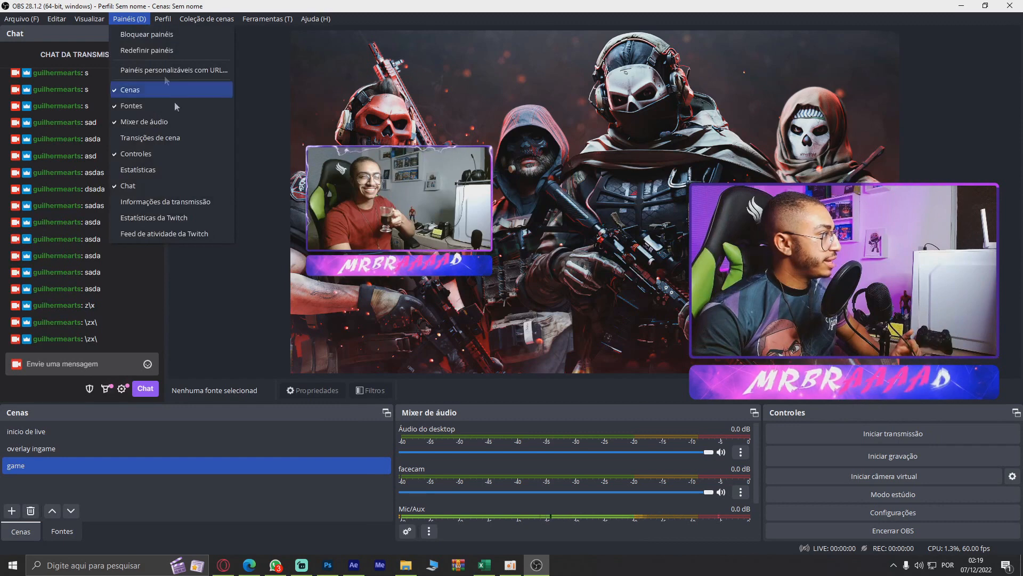
{"action": "left_click", "coordinate": [147, 136]}
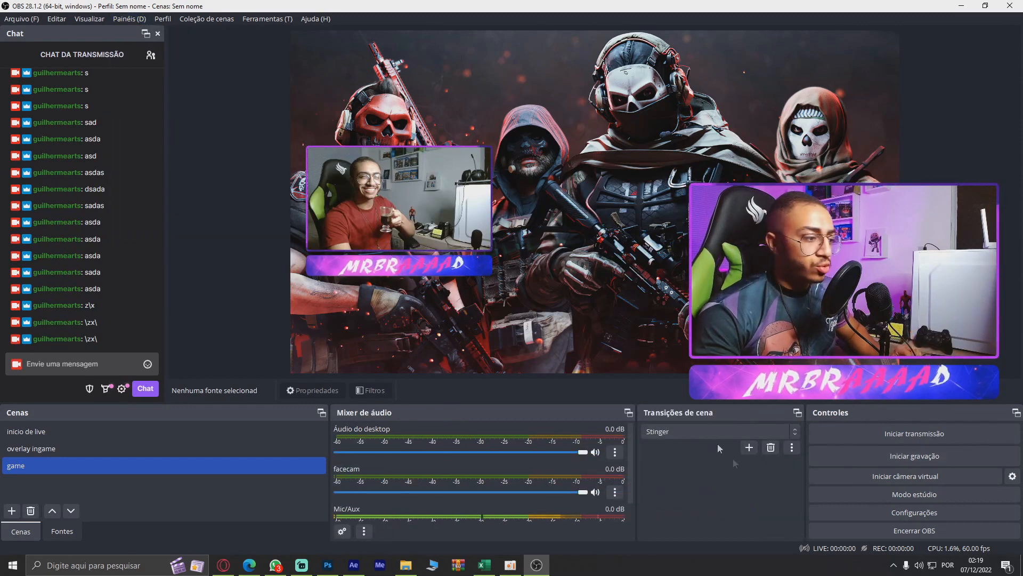
Set the scene transition to Esmaecer and try it by switching to overlay ingame, inicio de live and back to game.
{"action": "left_click", "coordinate": [676, 432]}
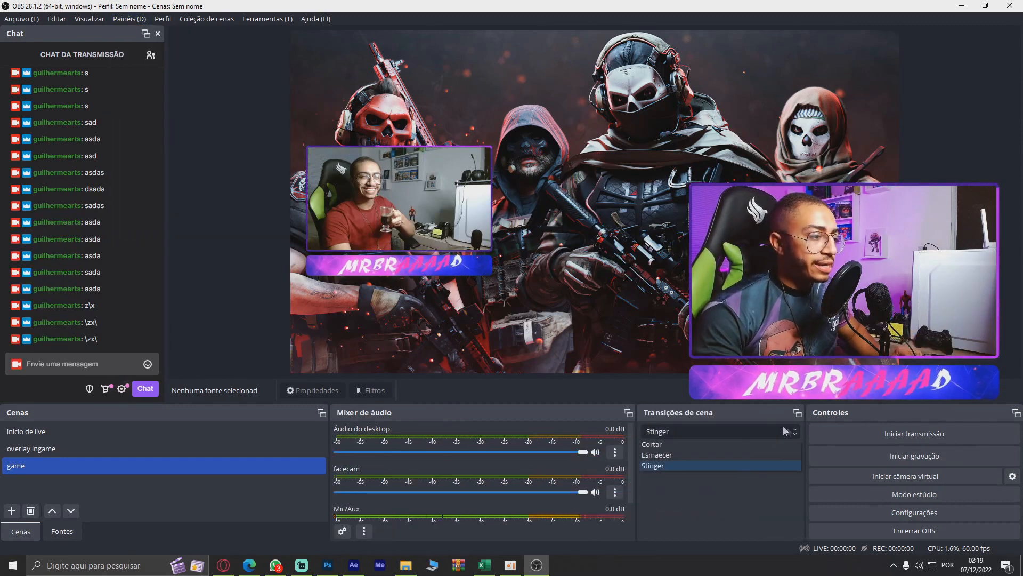
{"action": "left_click", "coordinate": [661, 455]}
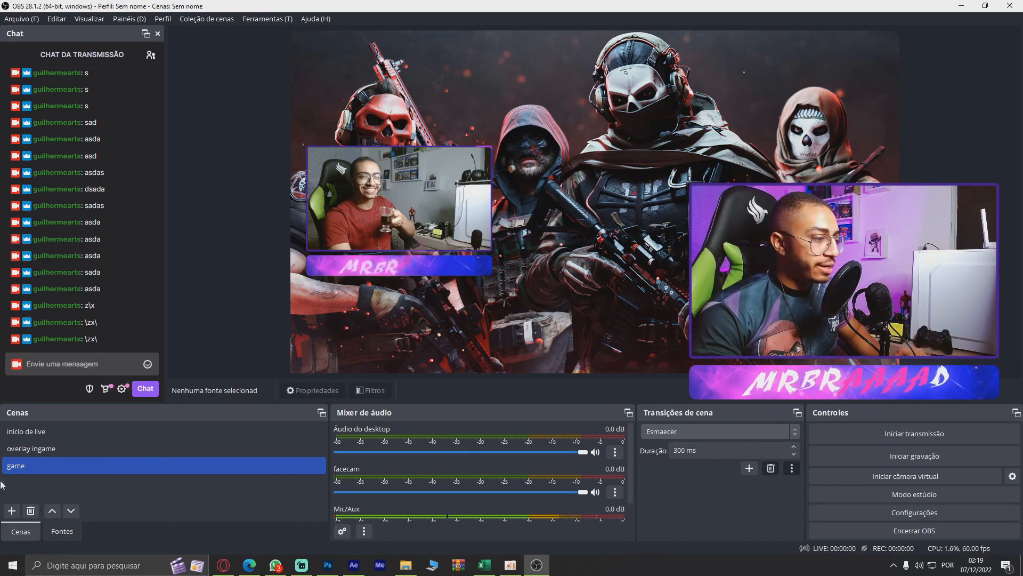
{"action": "left_click", "coordinate": [39, 449]}
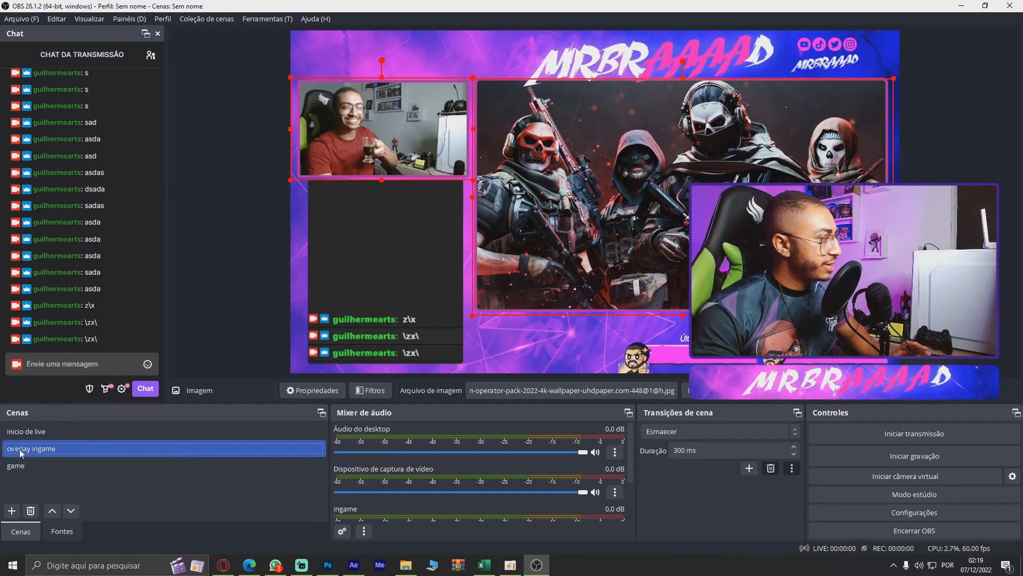
{"action": "left_click", "coordinate": [36, 432]}
{"action": "left_click", "coordinate": [42, 466]}
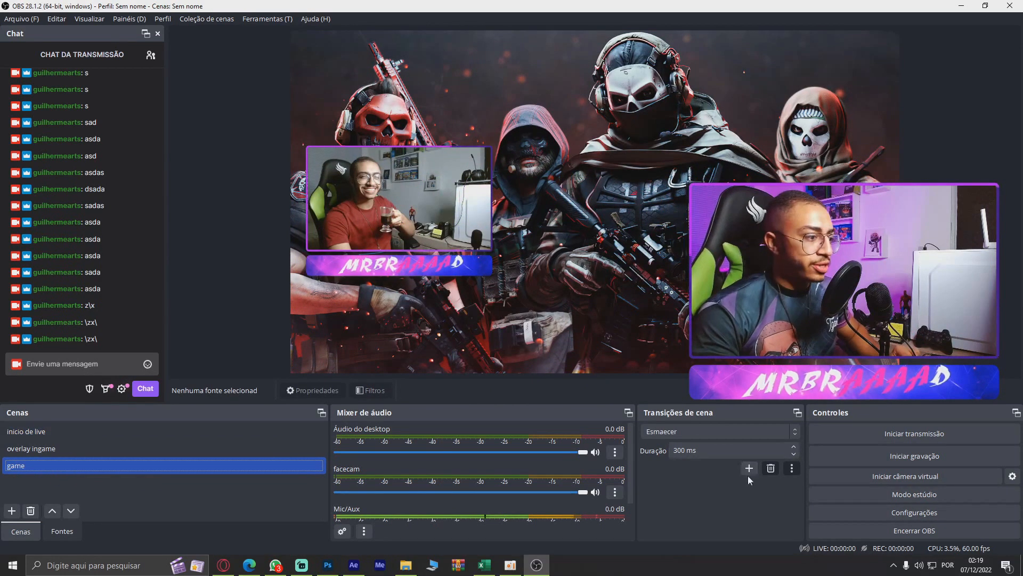
Set the scene transition to Stinger and choose transição.webm from the animados folder as its video file.
{"action": "left_click", "coordinate": [677, 433]}
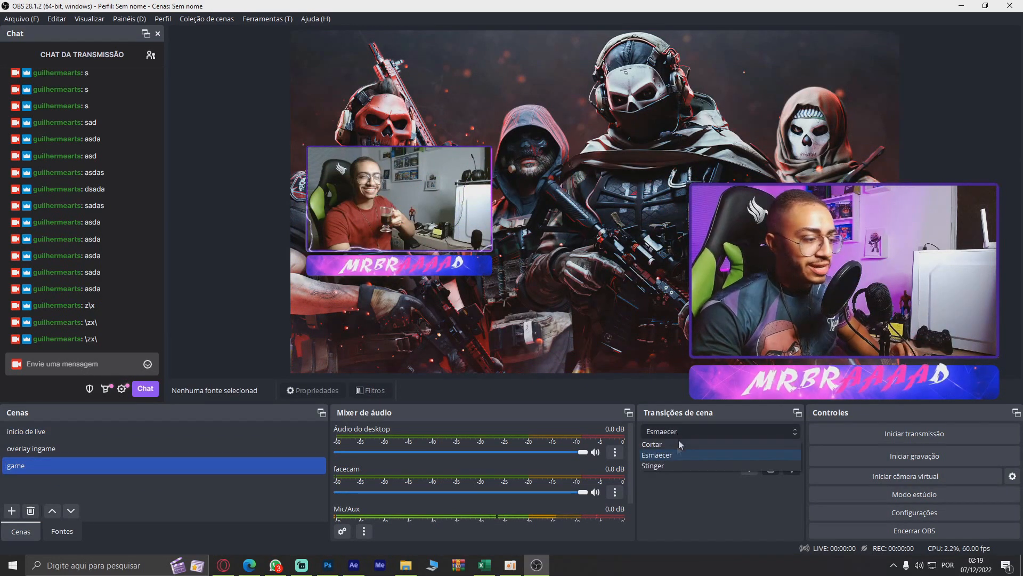
{"action": "left_click", "coordinate": [656, 466]}
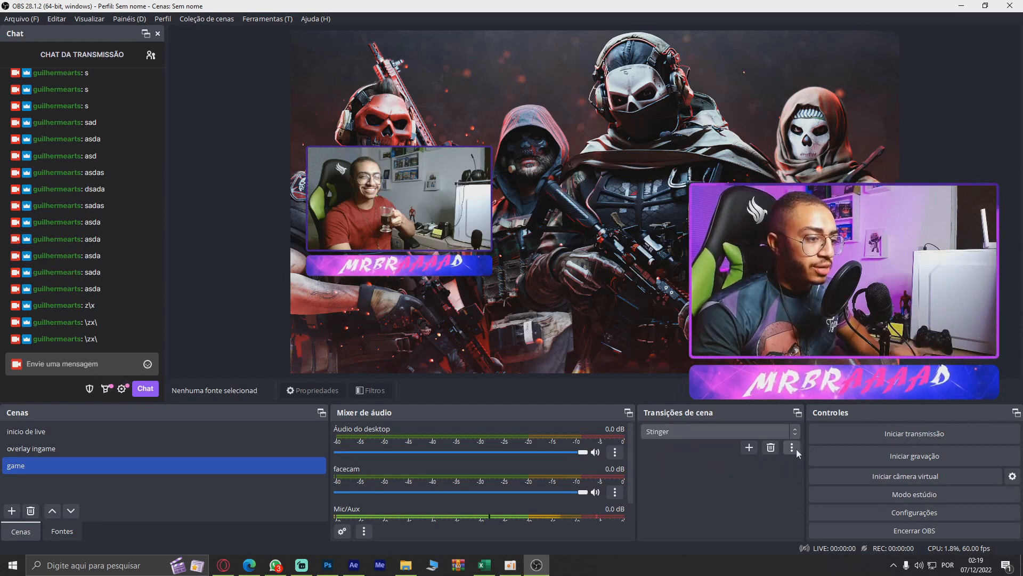
{"action": "left_click", "coordinate": [793, 448]}
{"action": "left_click", "coordinate": [823, 469]}
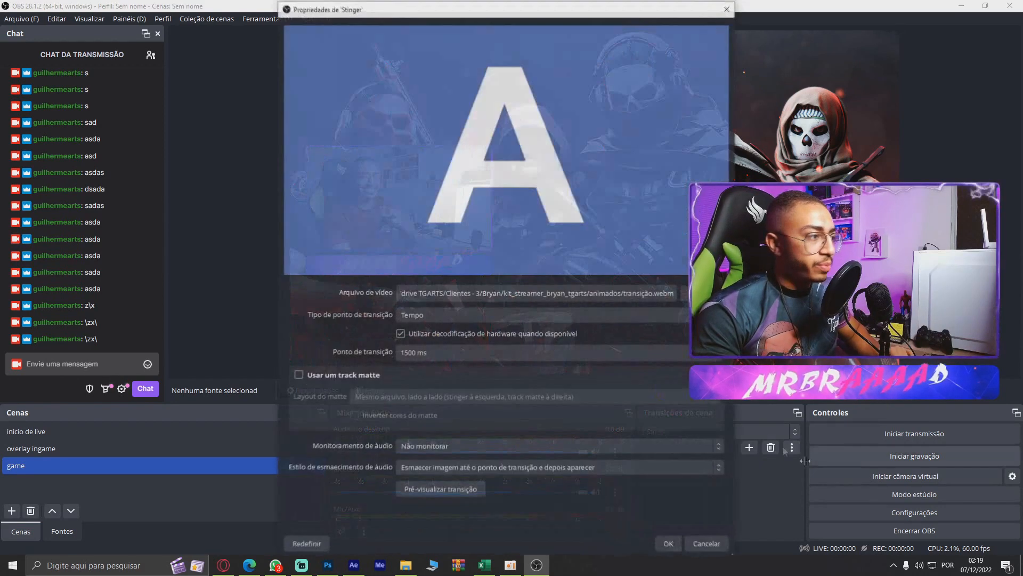
{"action": "triple_click", "coordinate": [664, 287]}
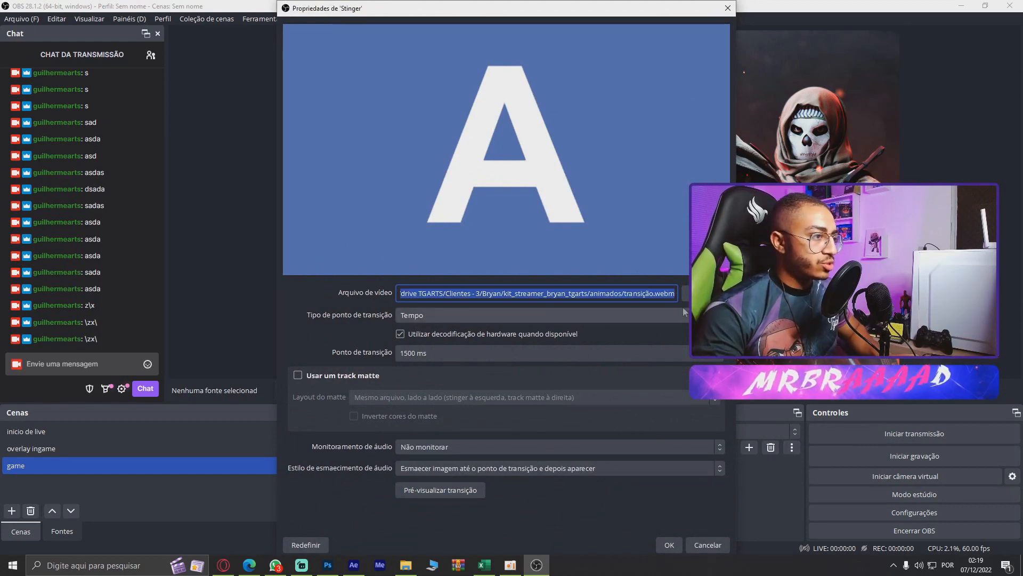
{"action": "left_click", "coordinate": [709, 293]}
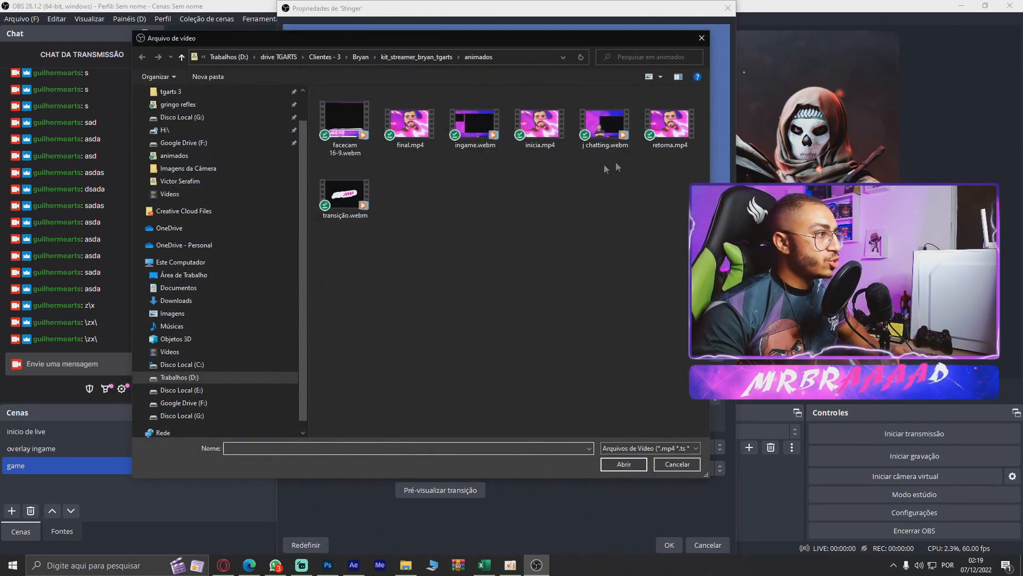
{"action": "double_click", "coordinate": [344, 196]}
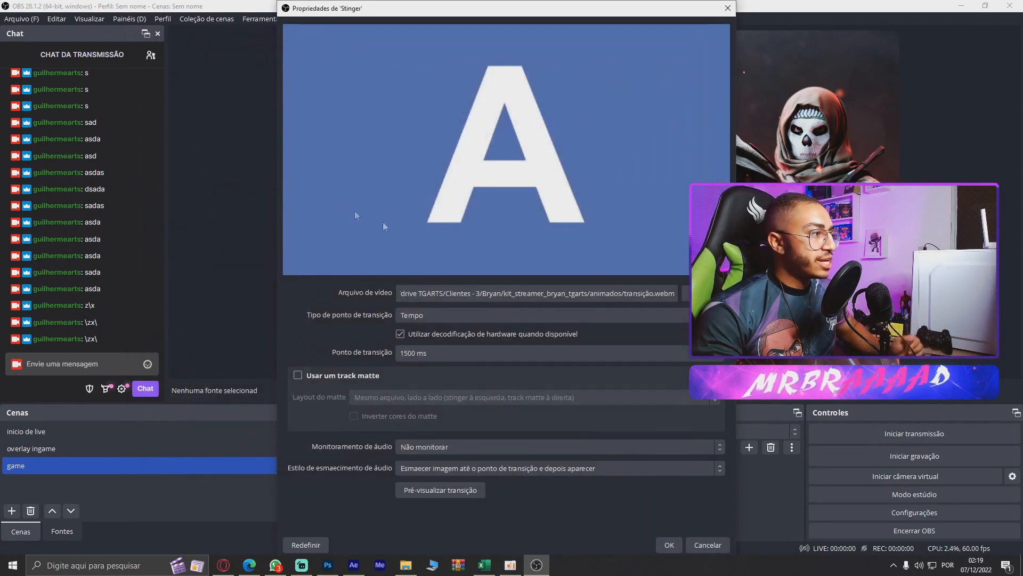
Set the Stinger's transition point to 0 ms and test it by switching to the overlay ingame scene.
{"action": "left_click", "coordinate": [436, 352]}
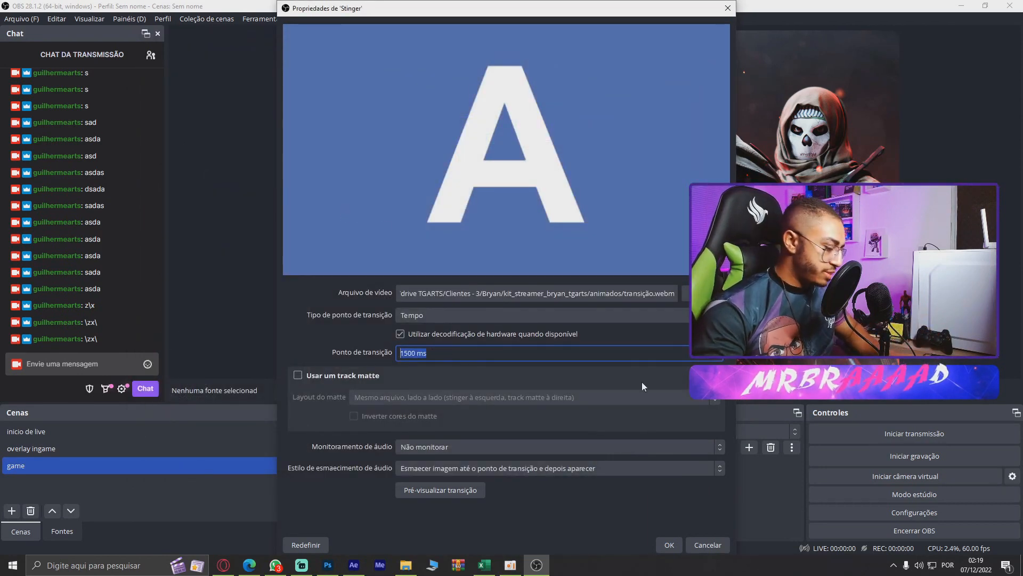
{"action": "type", "text": "0"}
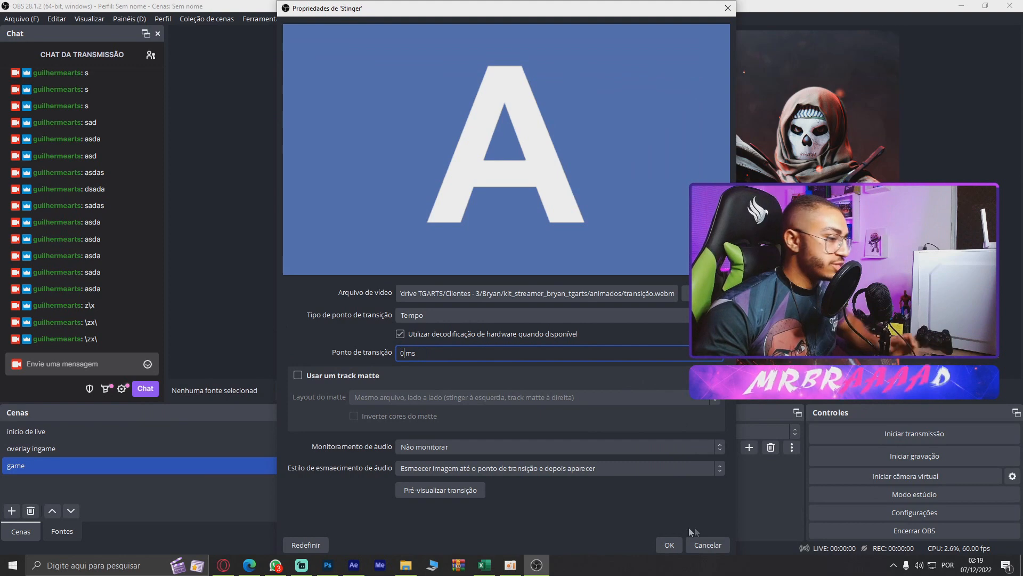
{"action": "left_click", "coordinate": [670, 544]}
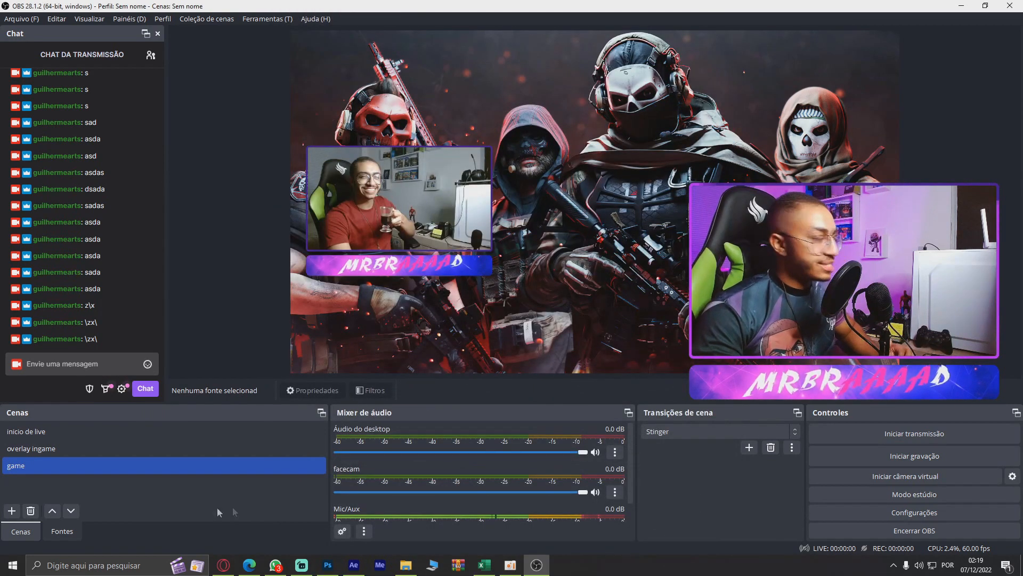
{"action": "left_click", "coordinate": [43, 452]}
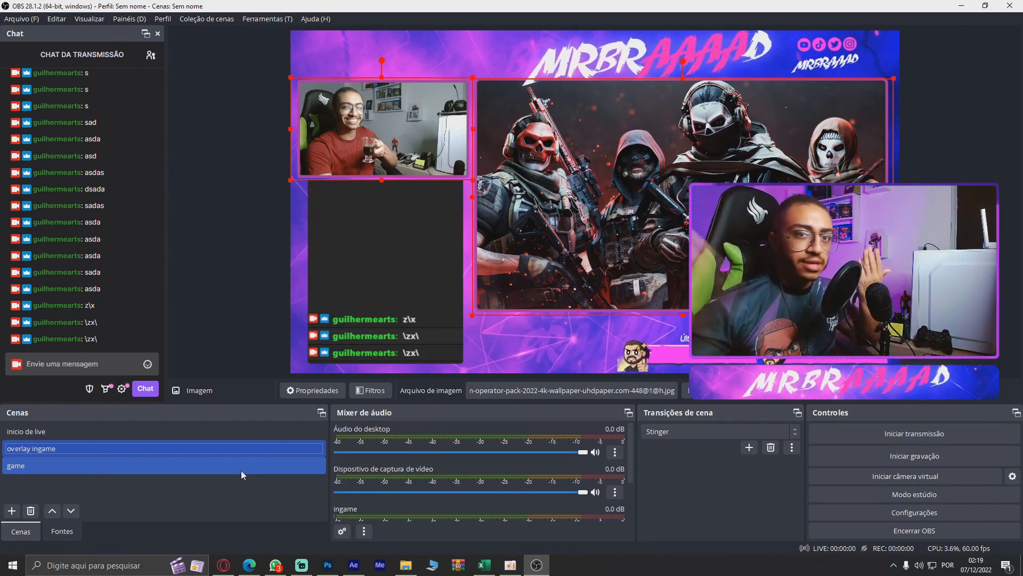
Set the Stinger's transition point to 1500 ms and test it by switching to the game scene and back to overlay ingame.
{"action": "left_click", "coordinate": [800, 447]}
{"action": "left_click", "coordinate": [824, 471]}
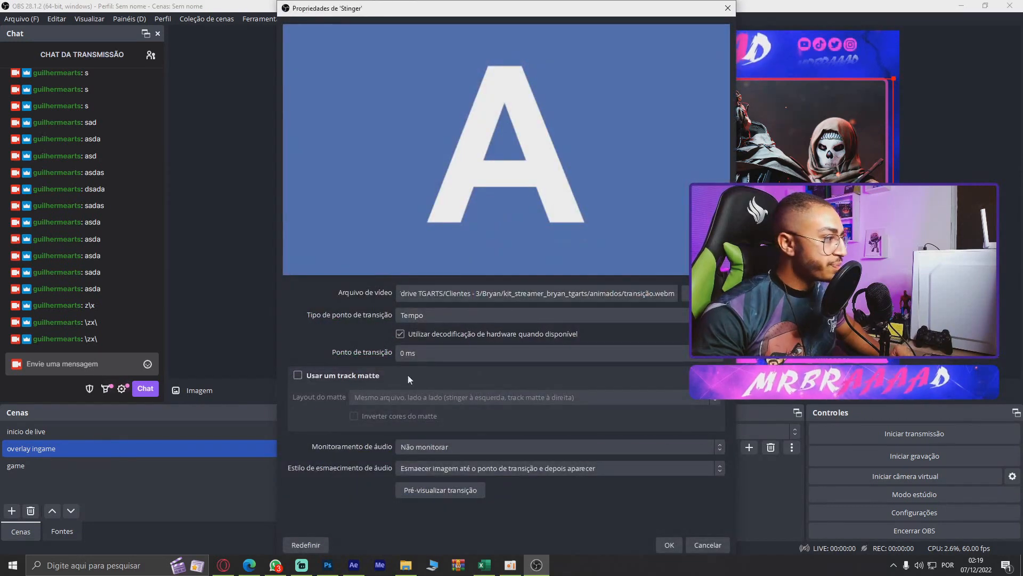
{"action": "double_click", "coordinate": [451, 353]}
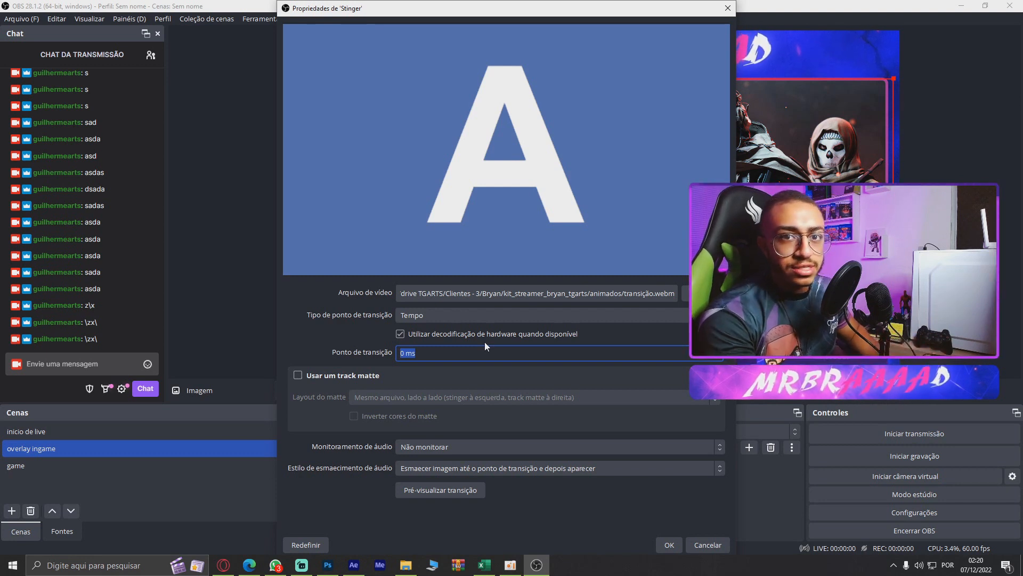
{"action": "type", "text": "1500"}
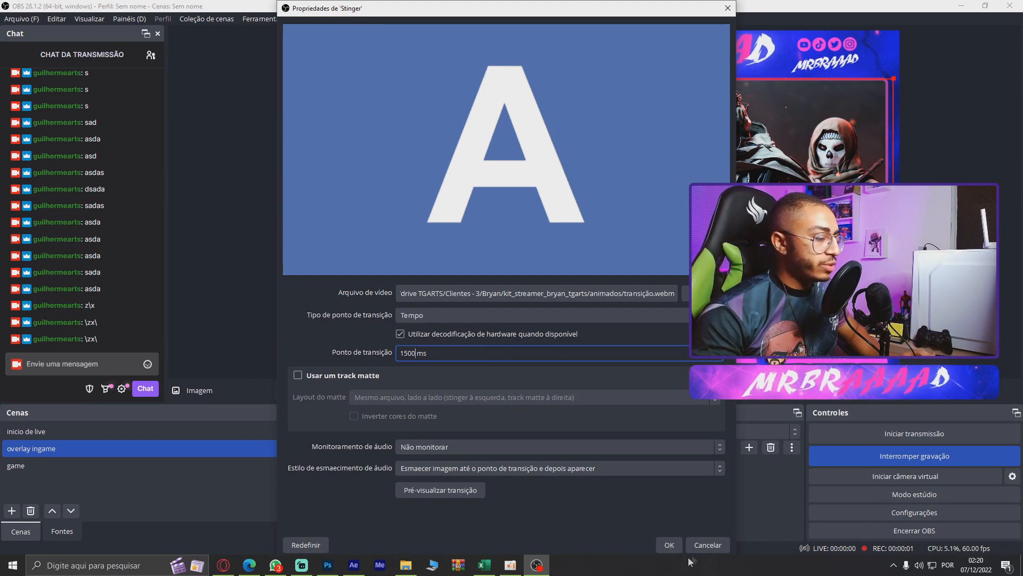
{"action": "left_click", "coordinate": [669, 545]}
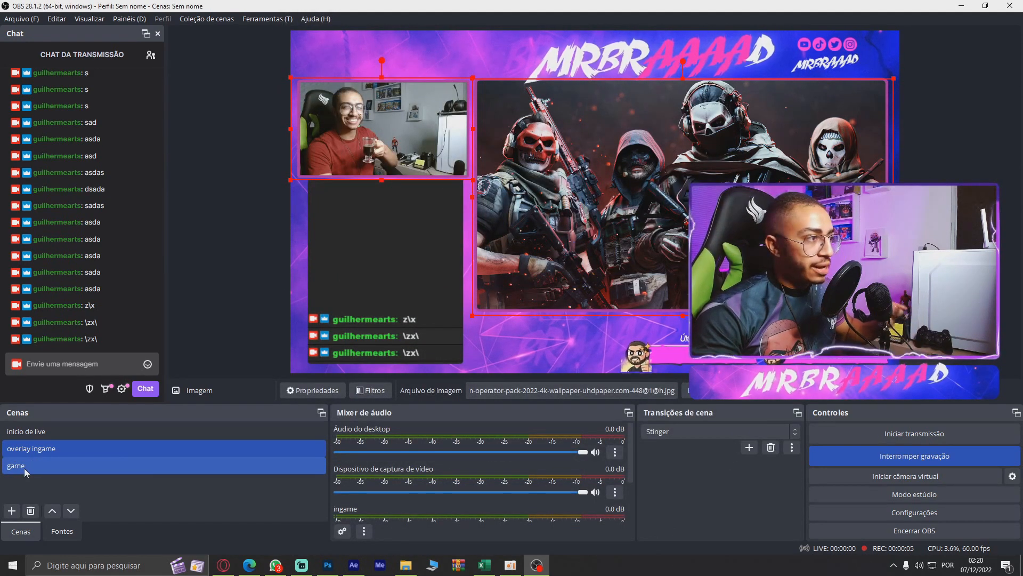
{"action": "left_click", "coordinate": [24, 468]}
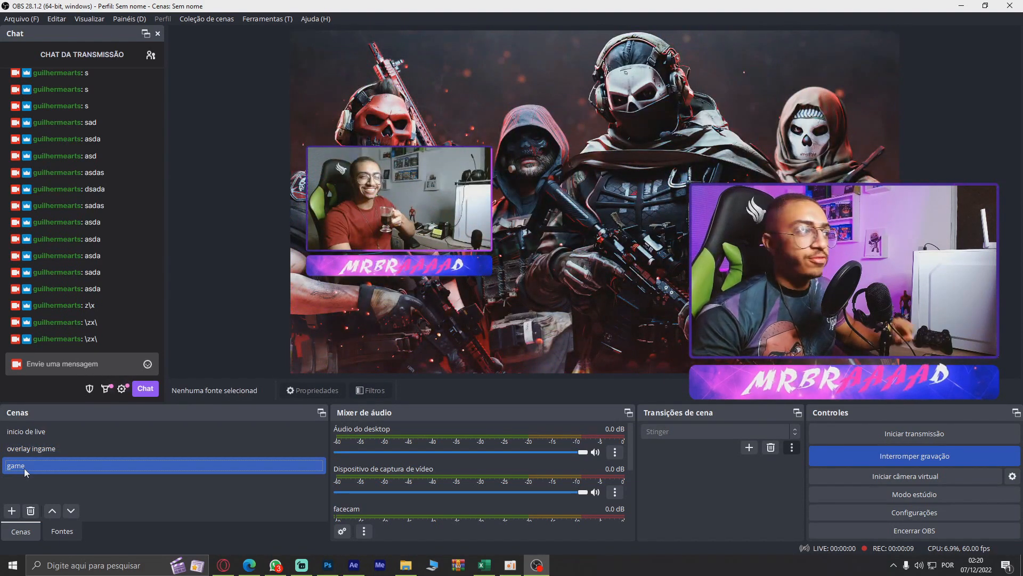
{"action": "left_click", "coordinate": [24, 449]}
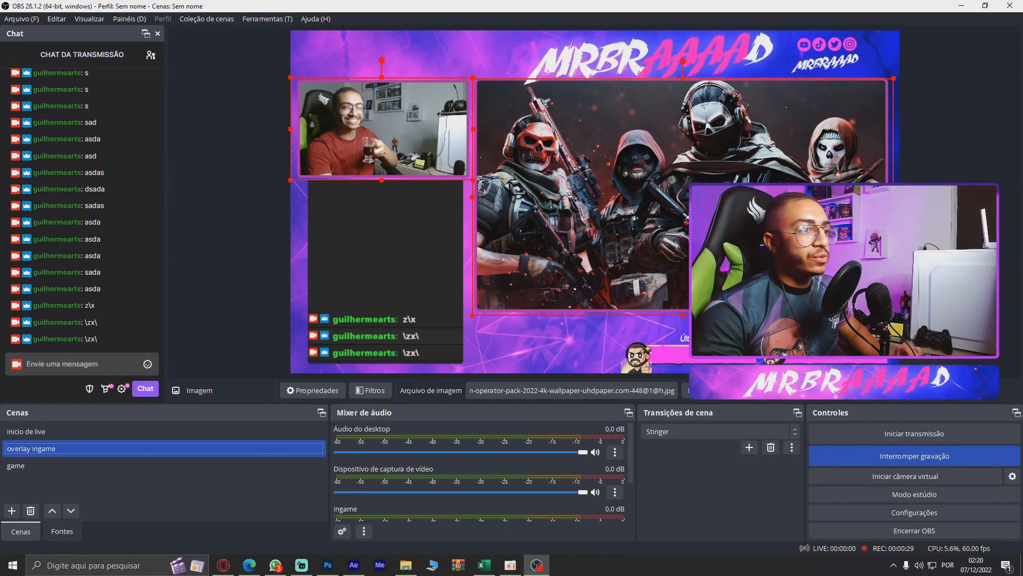
Separate the Fontes dock from the Cenas dock and place it beside it so both are shown together.
{"action": "left_click", "coordinate": [946, 277]}
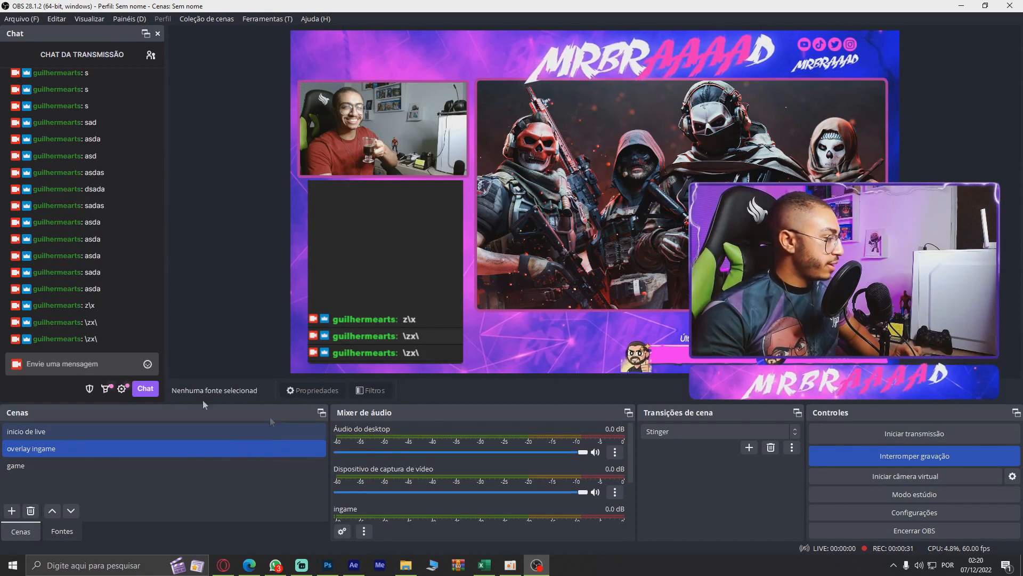
{"action": "left_click", "coordinate": [61, 533]}
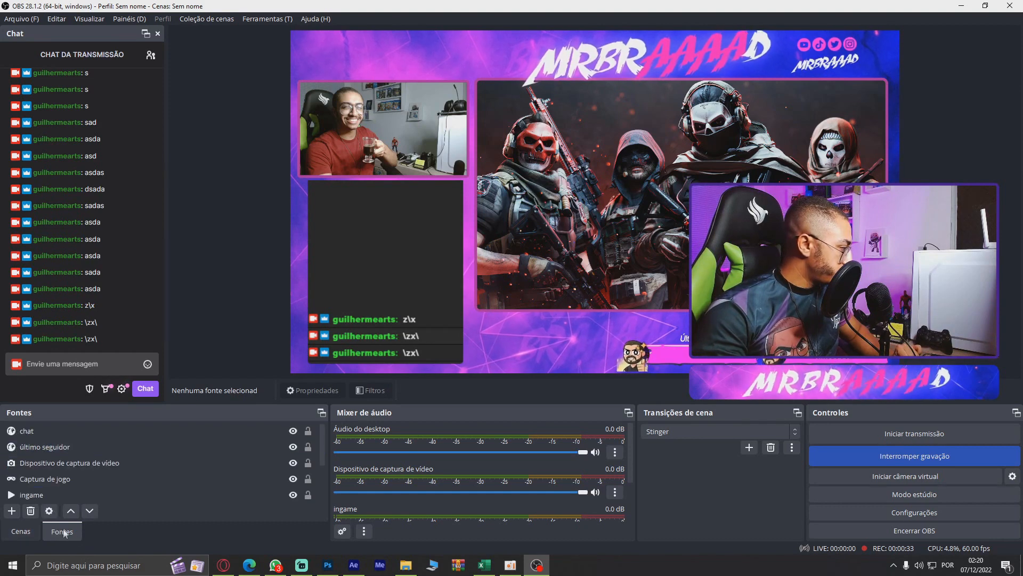
{"action": "left_click_drag", "start_coordinate": [63, 531], "coordinate": [320, 425]}
{"action": "left_click_drag", "start_coordinate": [137, 533], "coordinate": [328, 453]}
{"action": "left_click", "coordinate": [21, 531]}
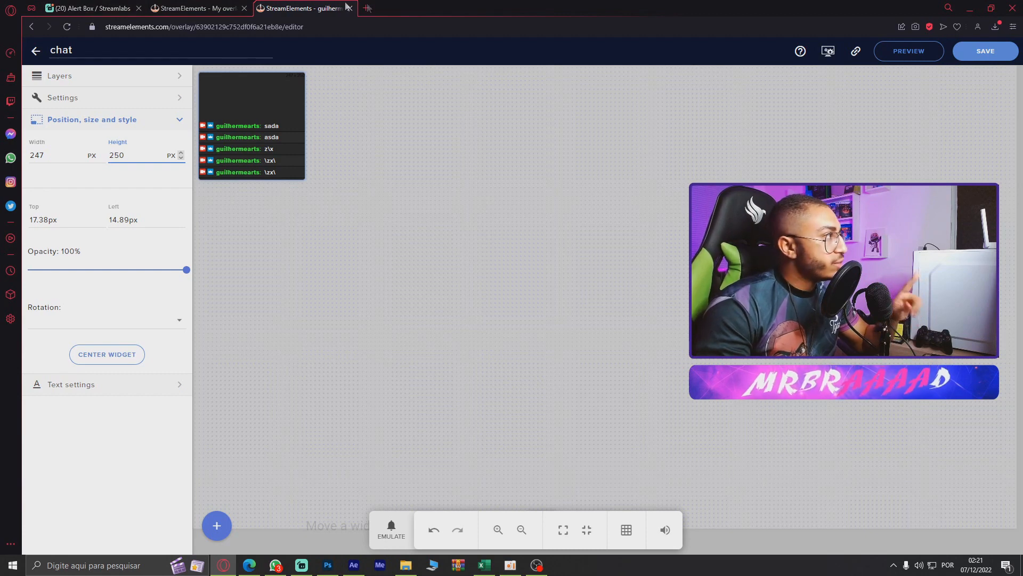
Switch to the browser and close the StreamElements chat editor and My Overlays pages.
{"action": "middle_click", "coordinate": [302, 5]}
{"action": "left_click", "coordinate": [566, 85]}
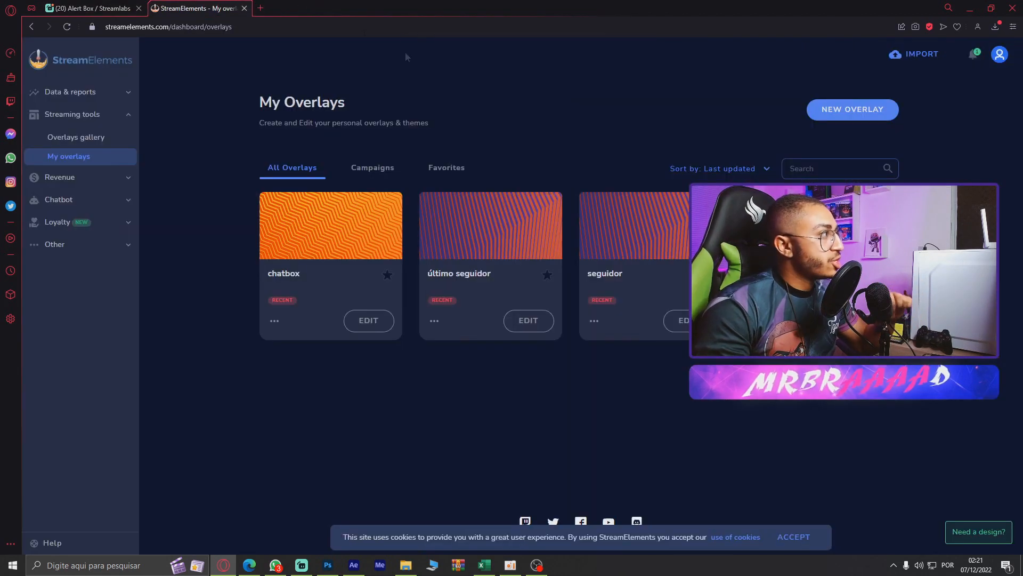
{"action": "middle_click", "coordinate": [221, 4]}
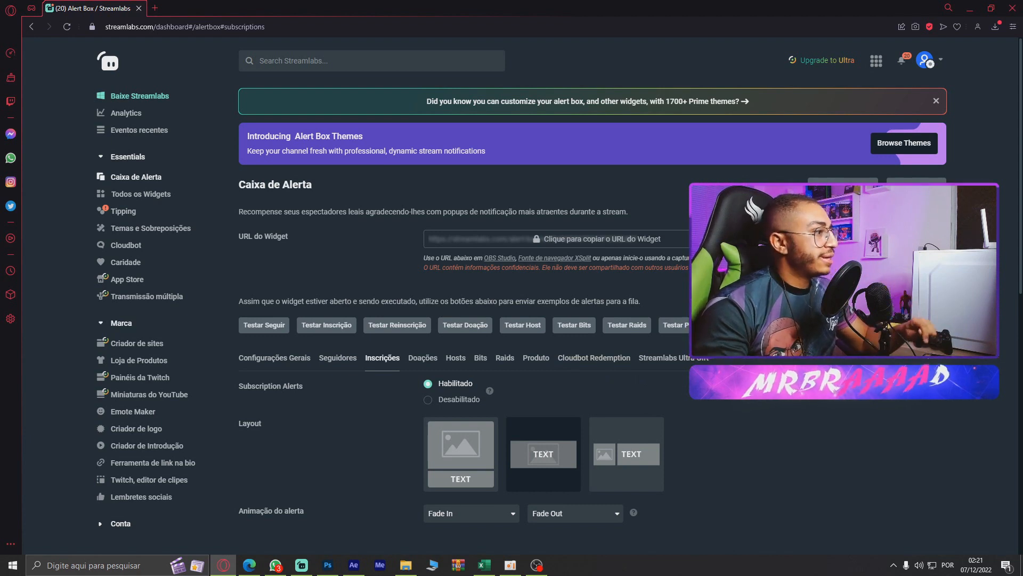
Open the Caixa de Alerta page from the Streamlabs dashboard and look through its general settings.
{"action": "left_click", "coordinate": [108, 68]}
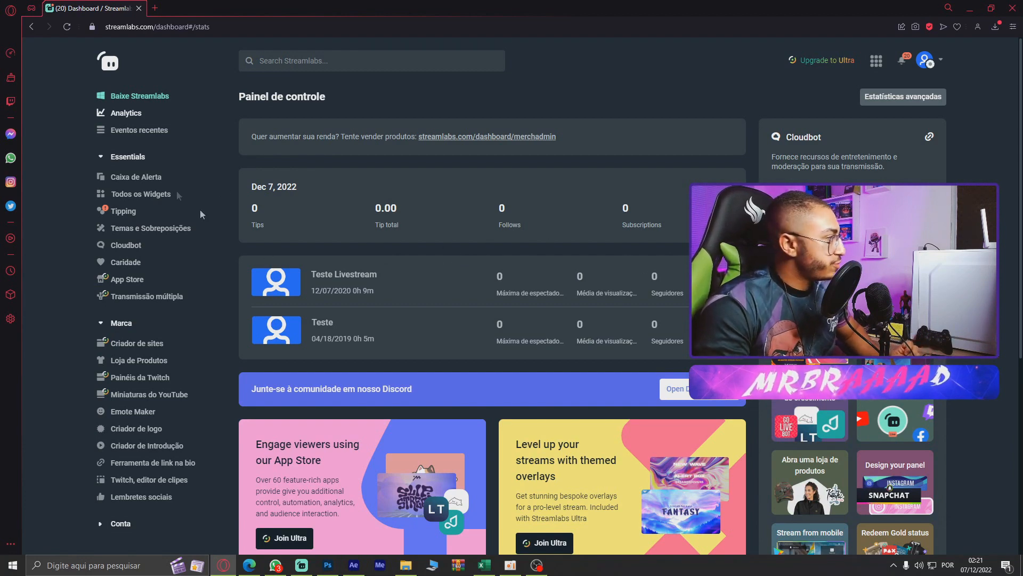
{"action": "left_click", "coordinate": [154, 177]}
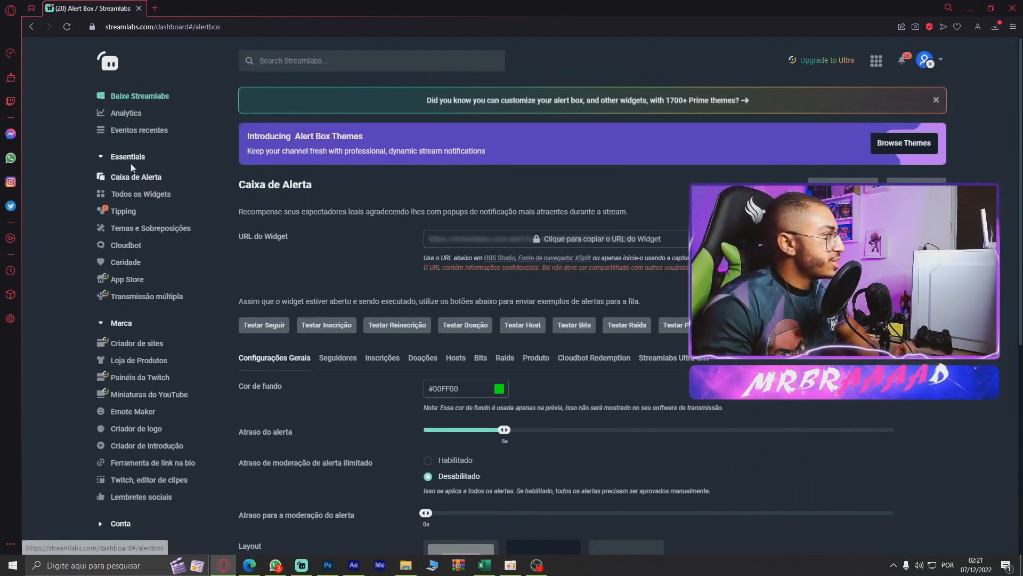
{"action": "left_click", "coordinate": [140, 158]}
{"action": "left_click", "coordinate": [141, 158]}
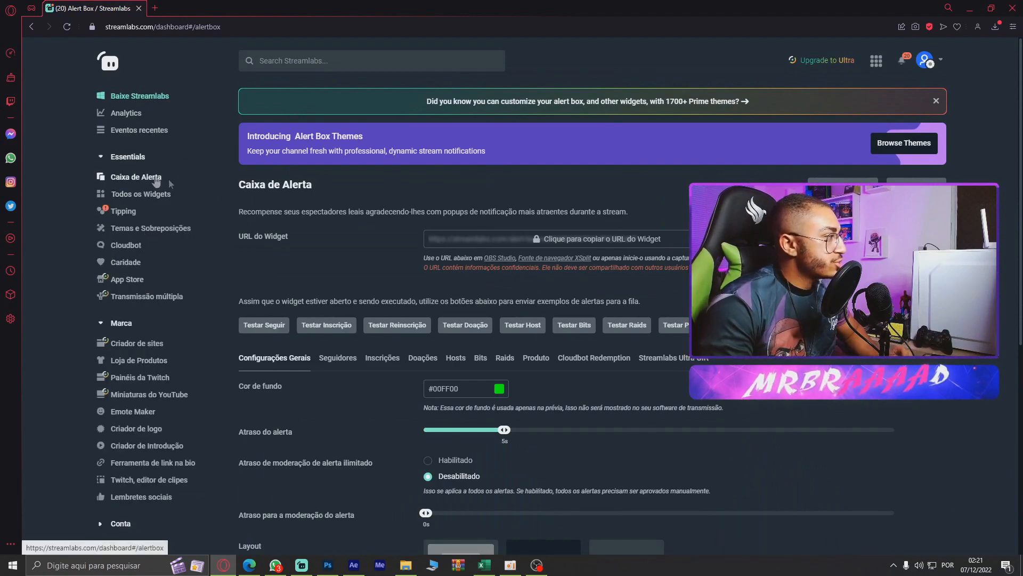
{"action": "scroll", "coordinate": [516, 350], "scroll_direction": "down", "scroll_amount": 4}
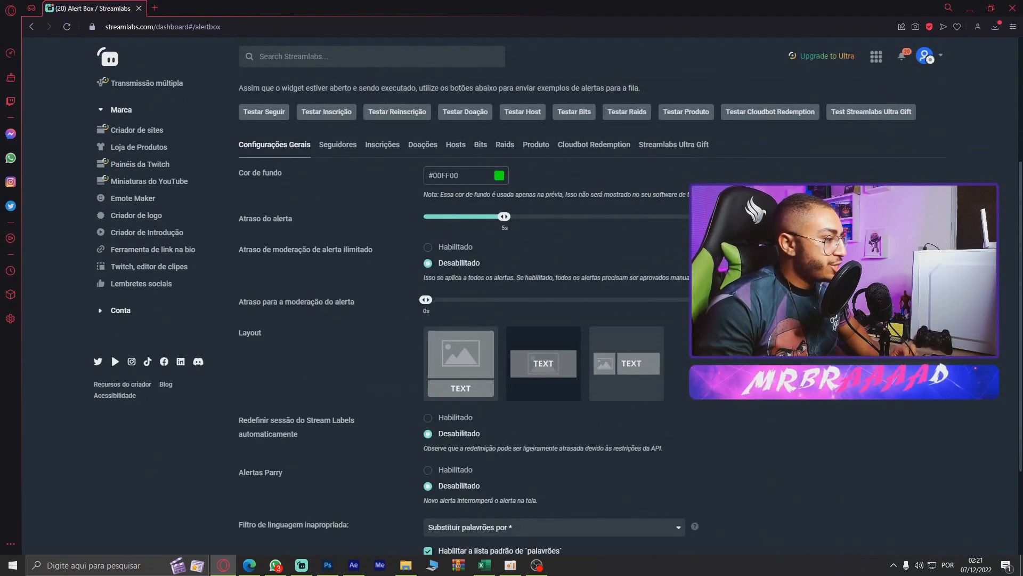
{"action": "scroll", "coordinate": [478, 354], "scroll_direction": "up", "scroll_amount": 3}
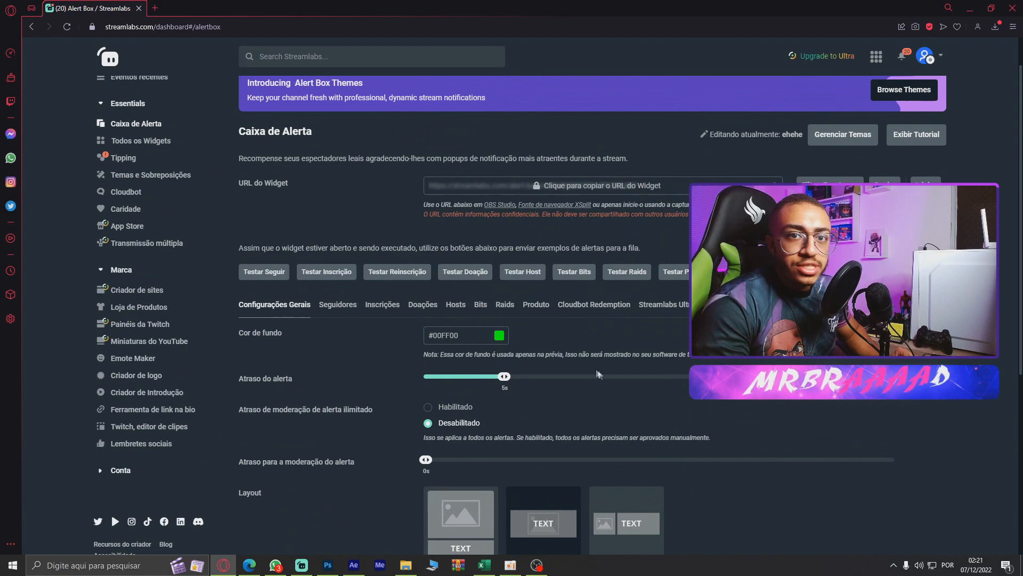
{"action": "scroll", "coordinate": [560, 384], "scroll_direction": "down", "scroll_amount": 4}
{"action": "scroll", "coordinate": [494, 404], "scroll_direction": "up", "scroll_amount": 4}
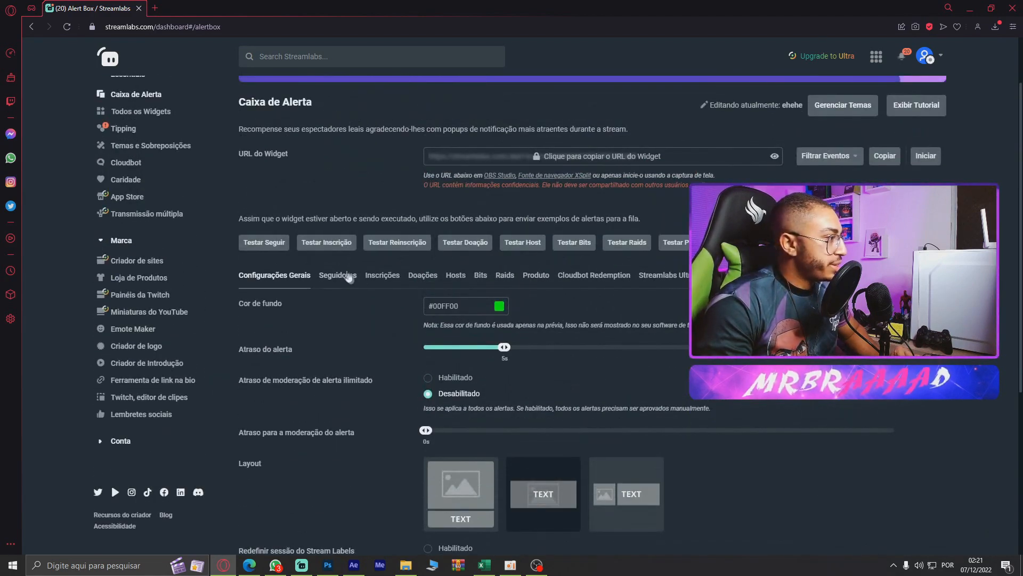
Remove the novo%20seguidor.webm file from the image setting of the Seguidores alert.
{"action": "scroll", "coordinate": [637, 391], "scroll_direction": "down", "scroll_amount": 7}
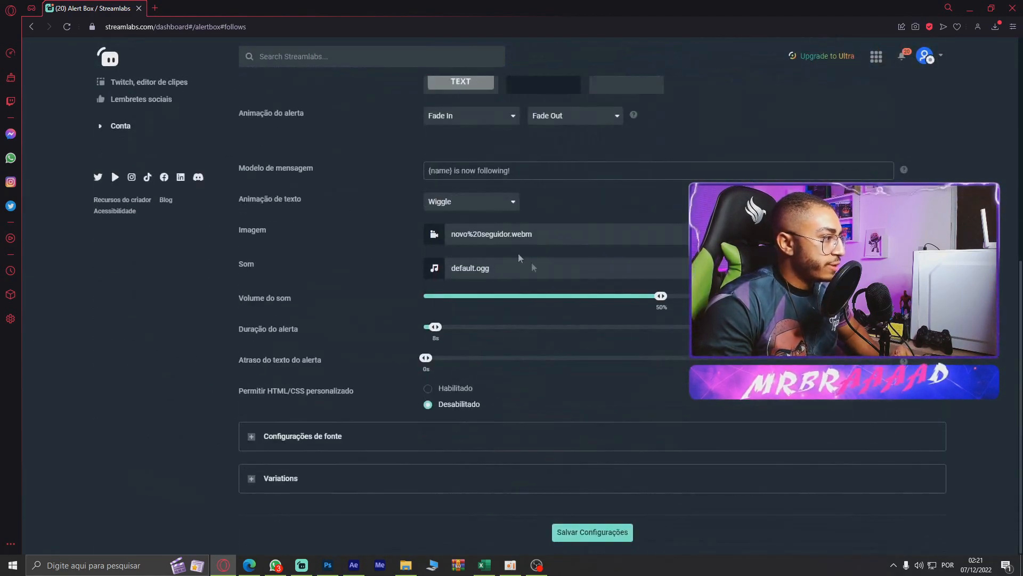
{"action": "scroll", "coordinate": [538, 269], "scroll_direction": "up", "scroll_amount": 3}
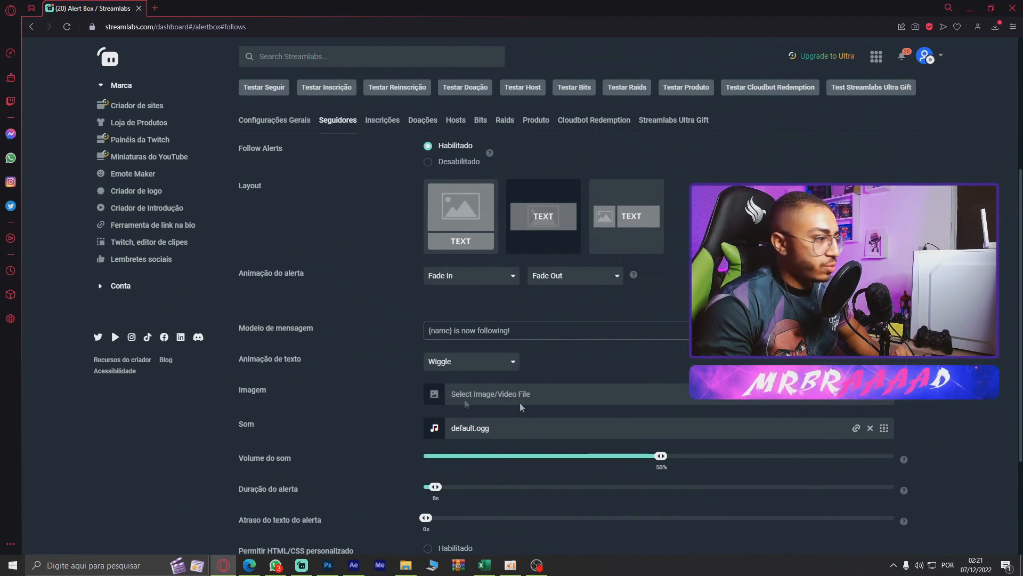
{"action": "scroll", "coordinate": [466, 403], "scroll_direction": "up", "scroll_amount": 2}
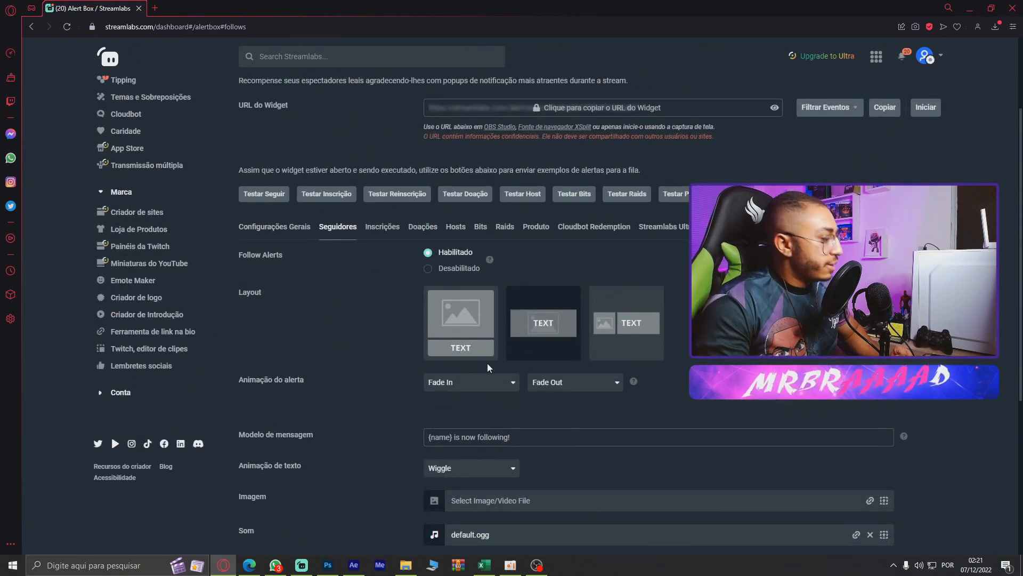
{"action": "scroll", "coordinate": [432, 331], "scroll_direction": "down", "scroll_amount": 2}
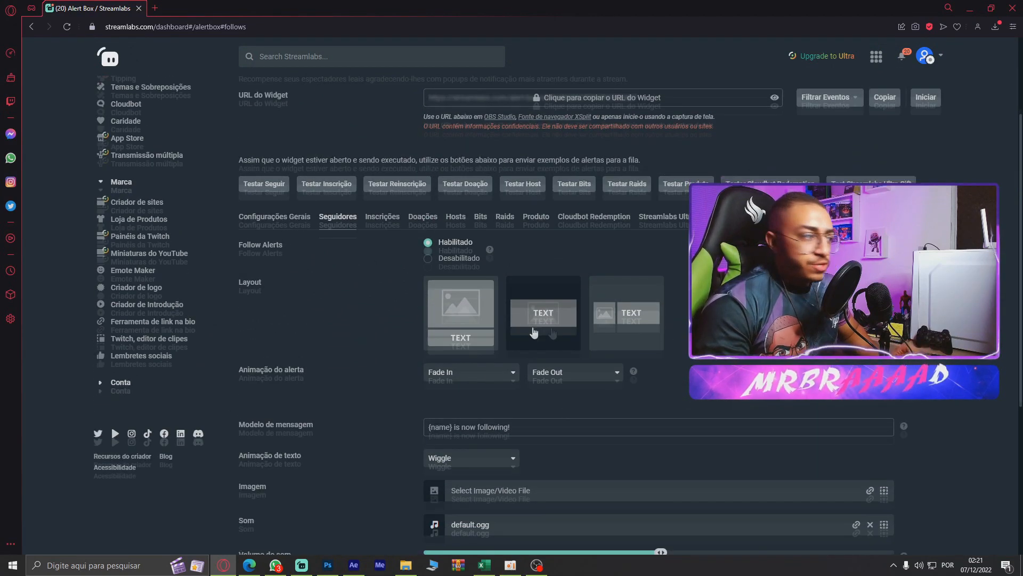
{"action": "scroll", "coordinate": [415, 362], "scroll_direction": "up", "scroll_amount": 2}
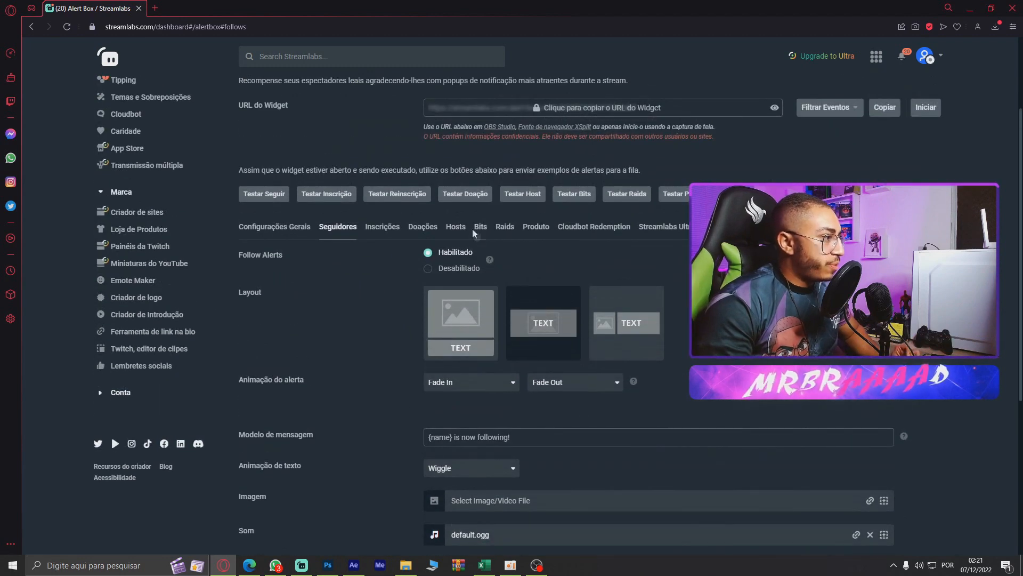
Examine the Hosts alert settings, including its layout, animations, message template, image and sound.
{"action": "left_click", "coordinate": [455, 227]}
{"action": "scroll", "coordinate": [621, 350], "scroll_direction": "down", "scroll_amount": 4}
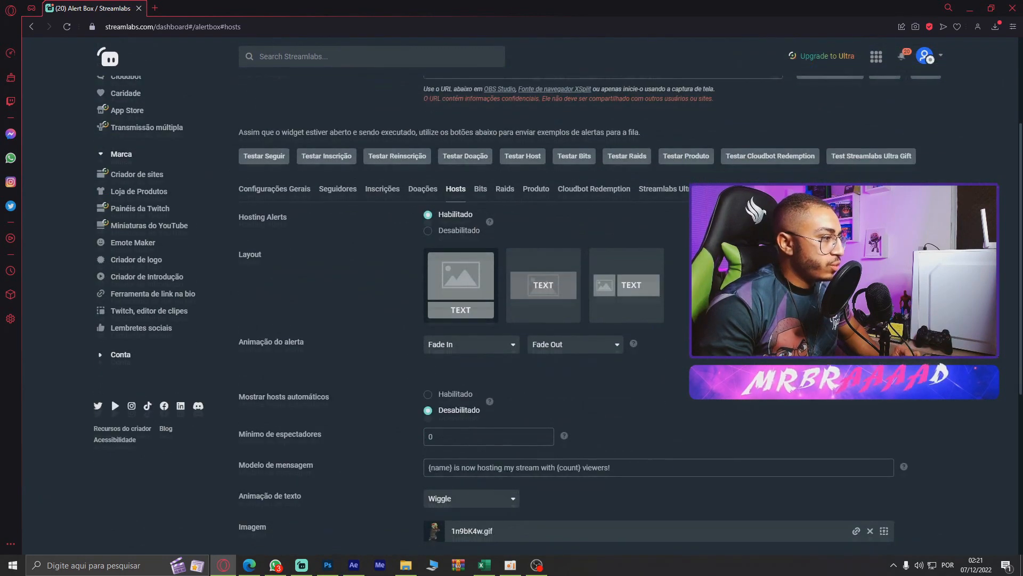
{"action": "scroll", "coordinate": [589, 443], "scroll_direction": "down", "scroll_amount": 4}
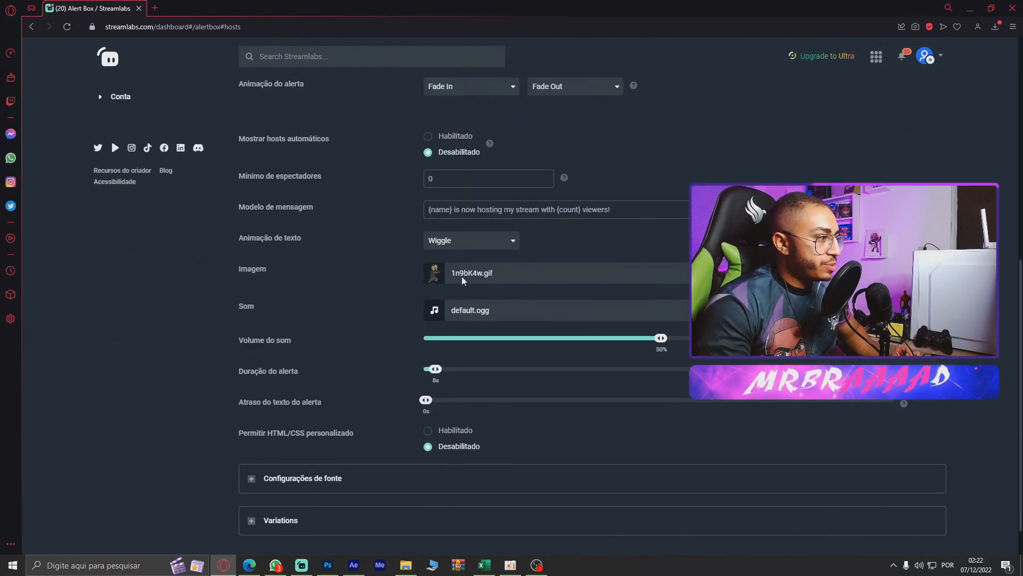
{"action": "scroll", "coordinate": [567, 347], "scroll_direction": "up", "scroll_amount": 5}
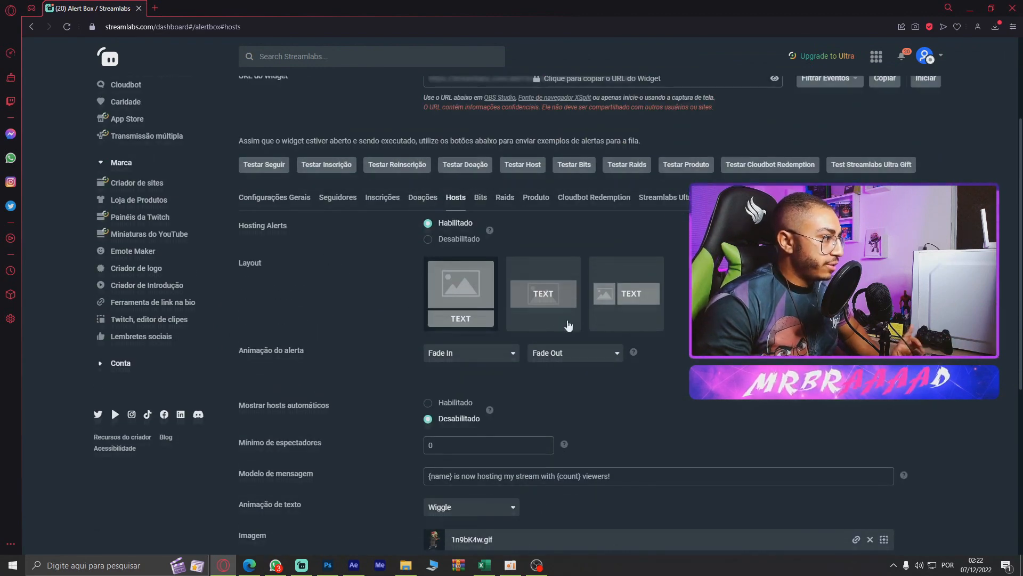
{"action": "scroll", "coordinate": [568, 325], "scroll_direction": "up", "scroll_amount": 2}
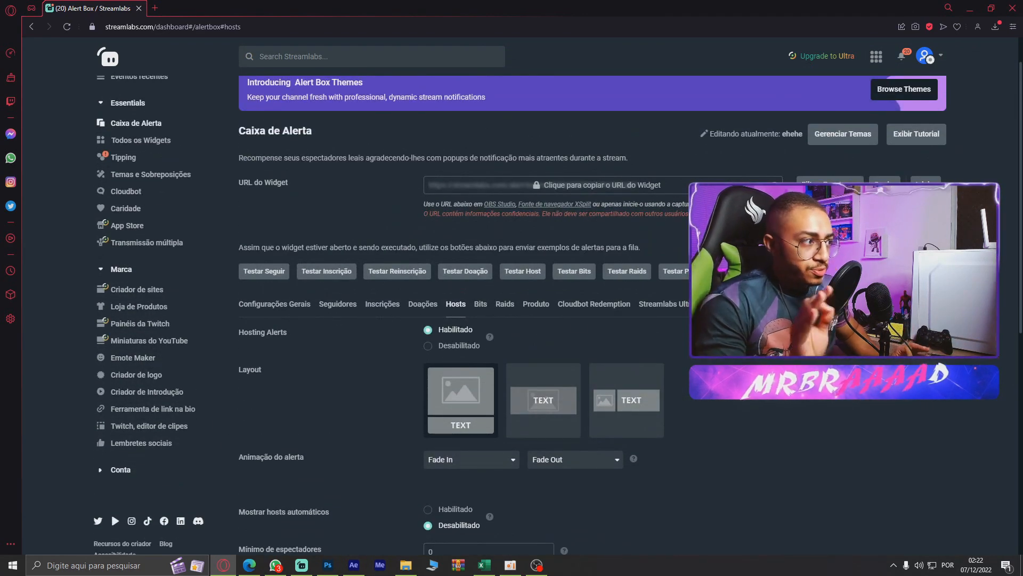
Copy the alert box widget URL and accept the privacy notice.
{"action": "scroll", "coordinate": [293, 236], "scroll_direction": "up", "scroll_amount": 1}
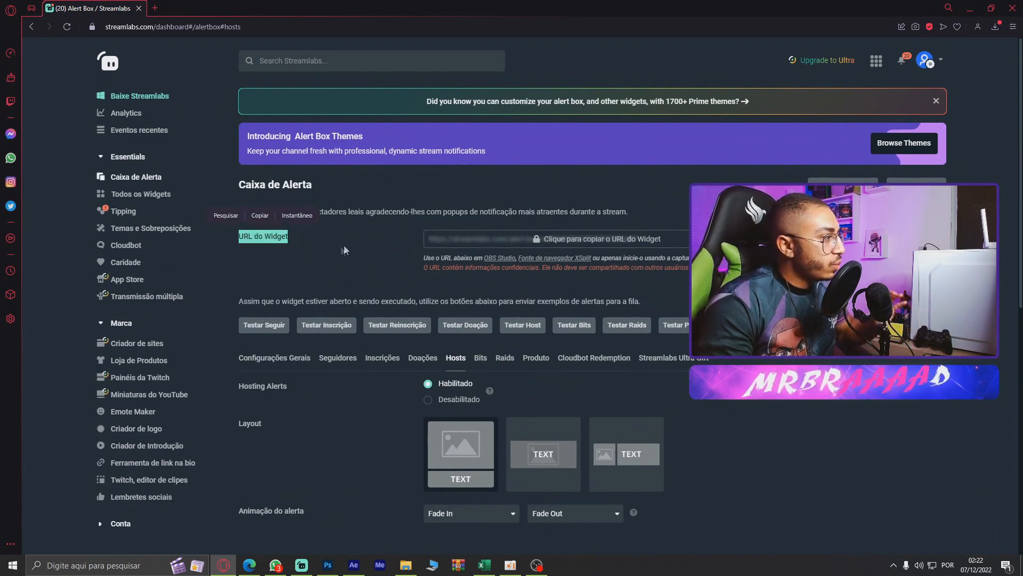
{"action": "left_click", "coordinate": [602, 239]}
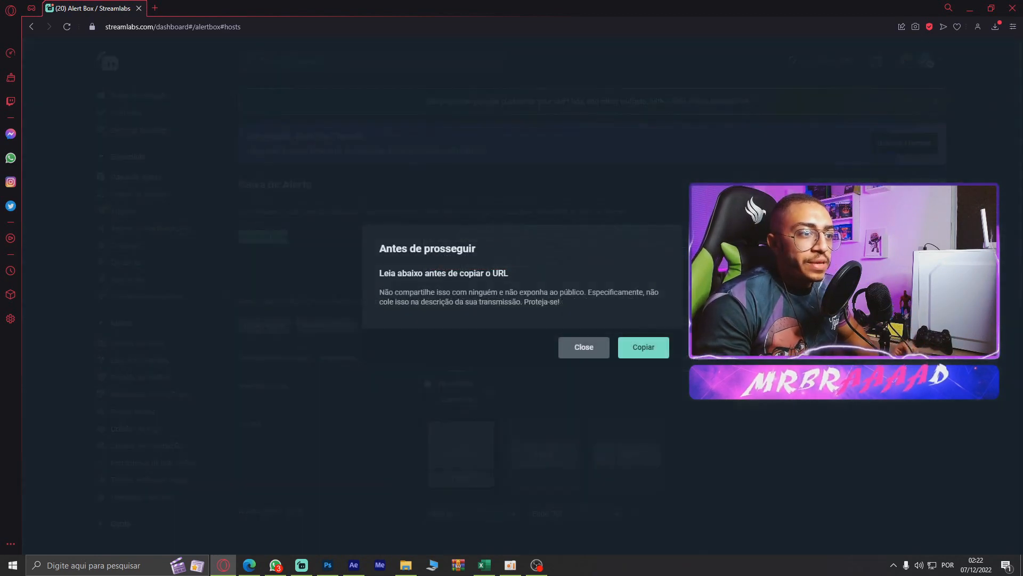
{"action": "left_click", "coordinate": [644, 347]}
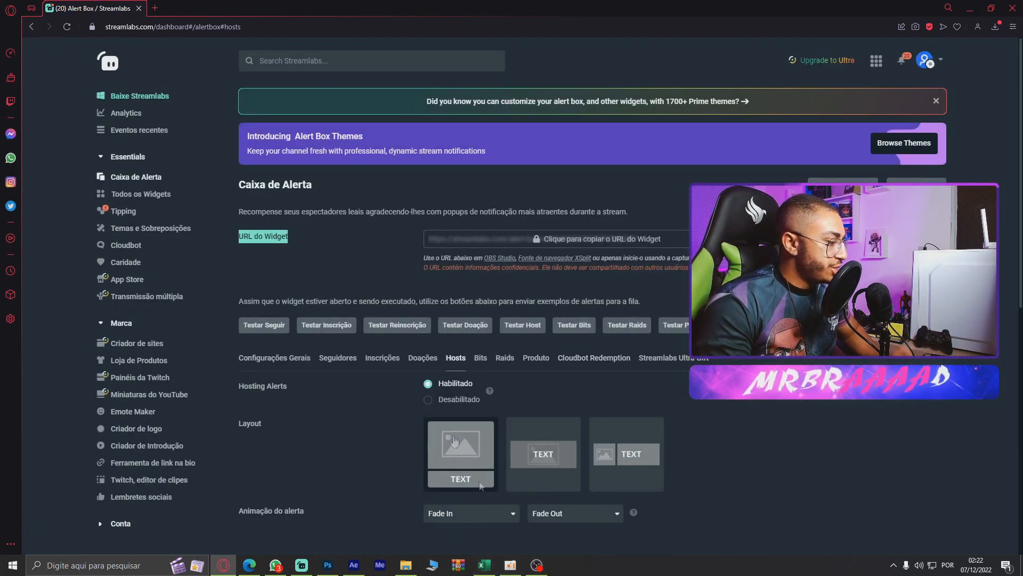
In OBS, add a new Navegador source named alertbox to the overlay ingame scene.
{"action": "left_click", "coordinate": [537, 565]}
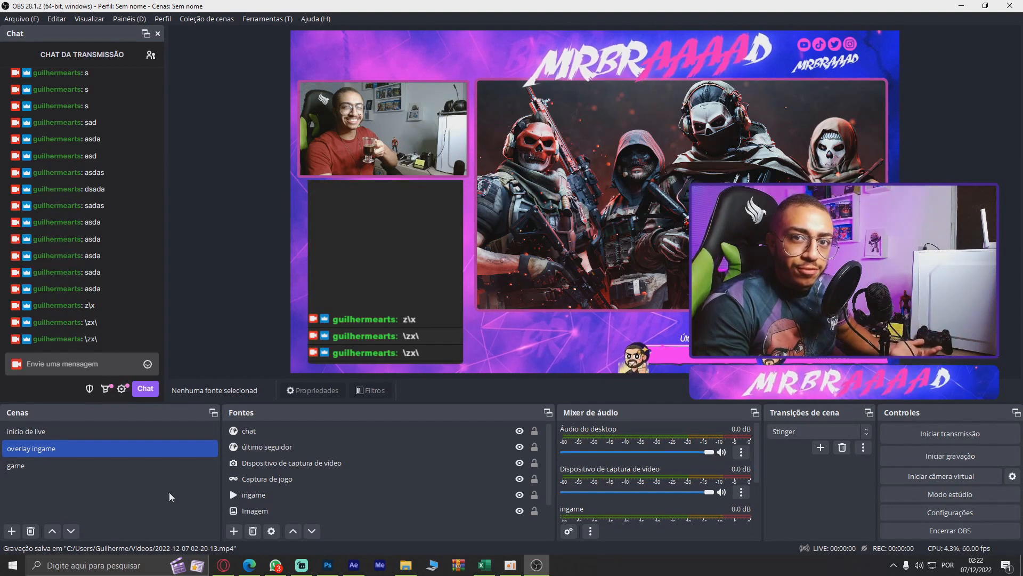
{"action": "left_click", "coordinate": [235, 531]}
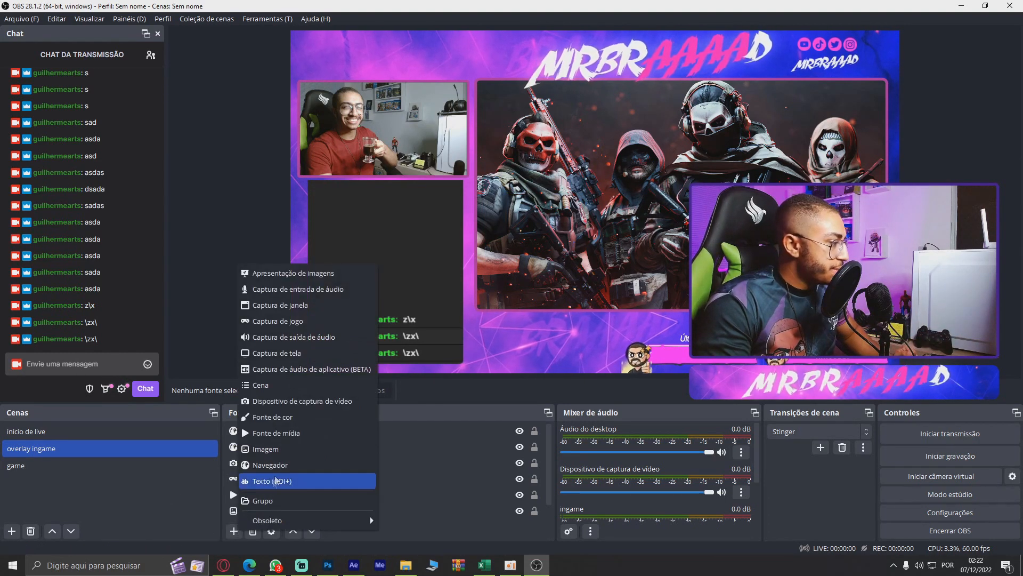
{"action": "left_click", "coordinate": [290, 465]}
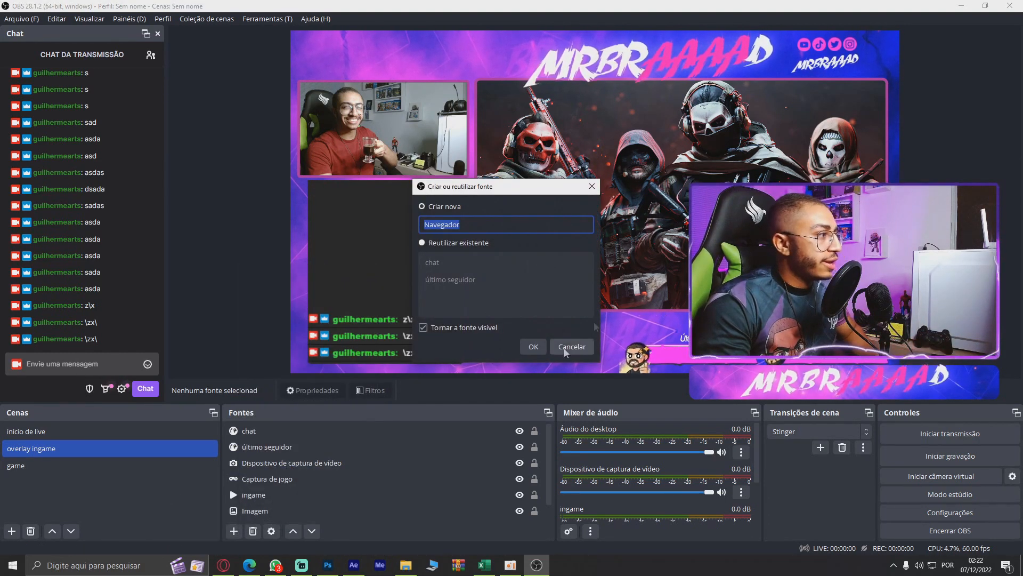
{"action": "type", "text": "alertbox"}
{"action": "left_click", "coordinate": [534, 347]}
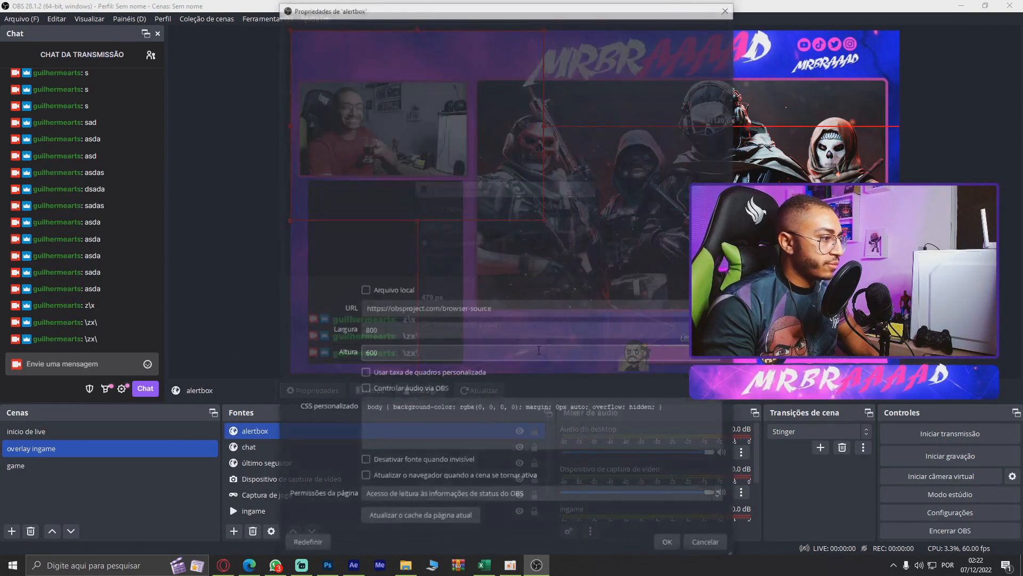
Paste the private widget URL as the alertbox source's URL and move the source over the game area.
{"action": "left_click", "coordinate": [469, 308]}
{"action": "key", "text": "ctrl+a"}
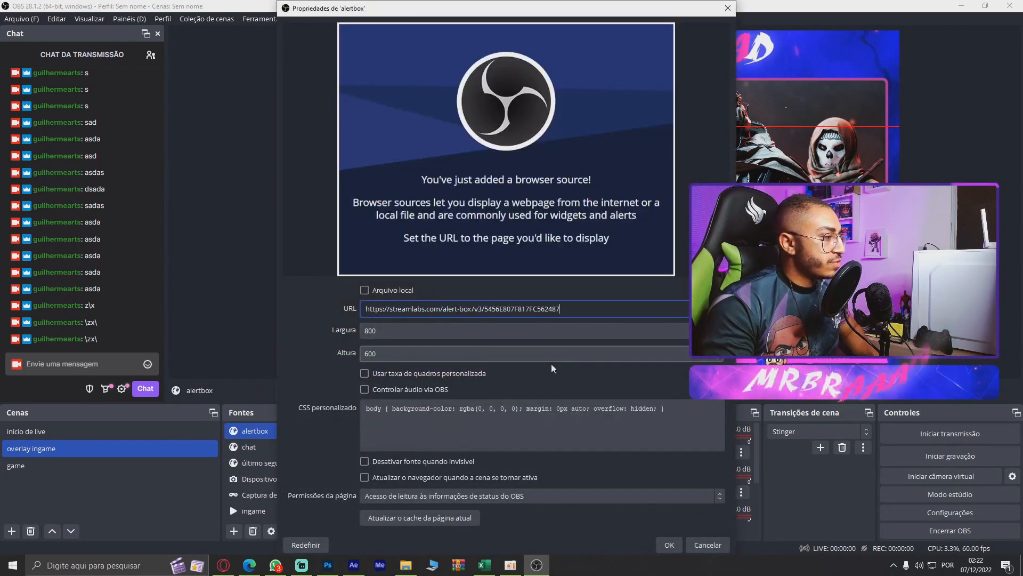
{"action": "left_click", "coordinate": [657, 543]}
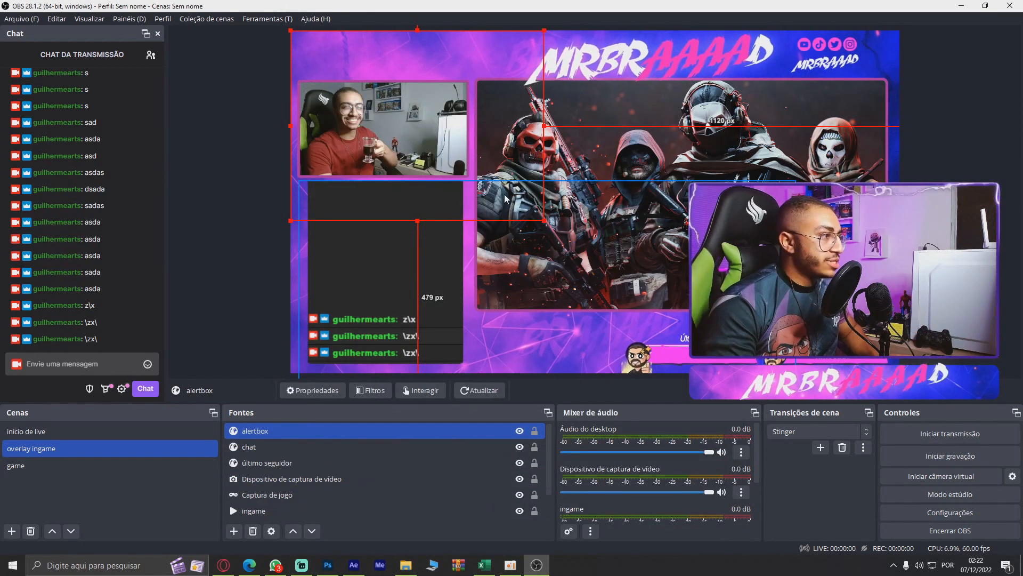
{"action": "left_click_drag", "start_coordinate": [413, 208], "coordinate": [676, 213]}
Send a test host alert from Streamlabs and watch it in the OBS preview.
{"action": "left_click", "coordinate": [224, 564]}
{"action": "scroll", "coordinate": [519, 360], "scroll_direction": "down", "scroll_amount": 3}
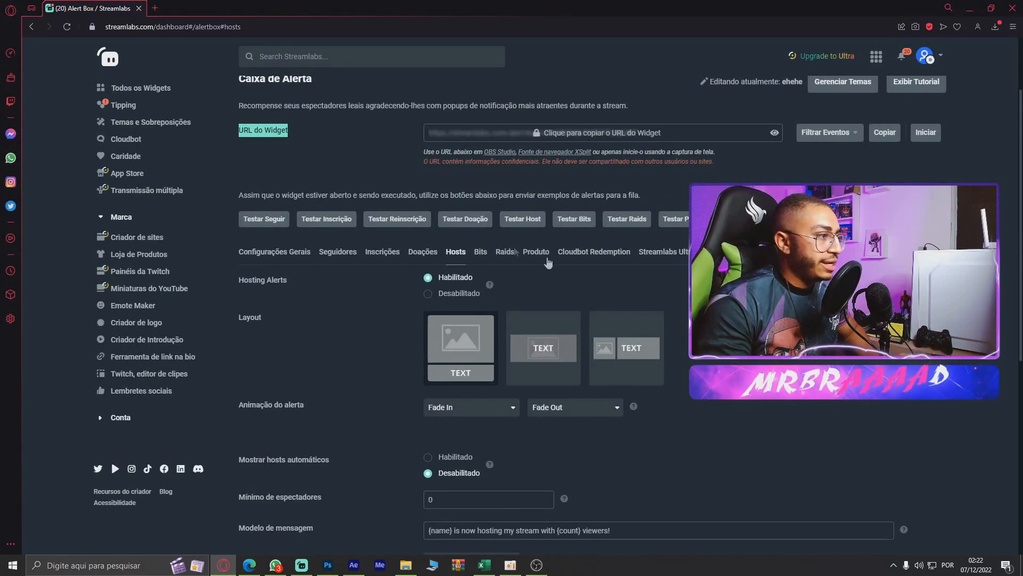
{"action": "scroll", "coordinate": [652, 228], "scroll_direction": "up", "scroll_amount": 1}
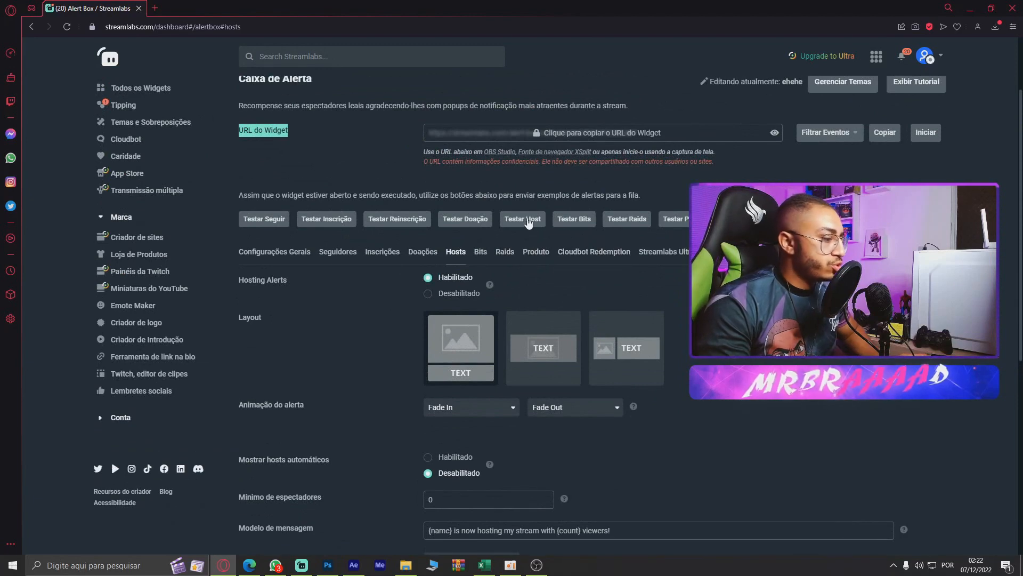
{"action": "key", "text": "alt+Tab"}
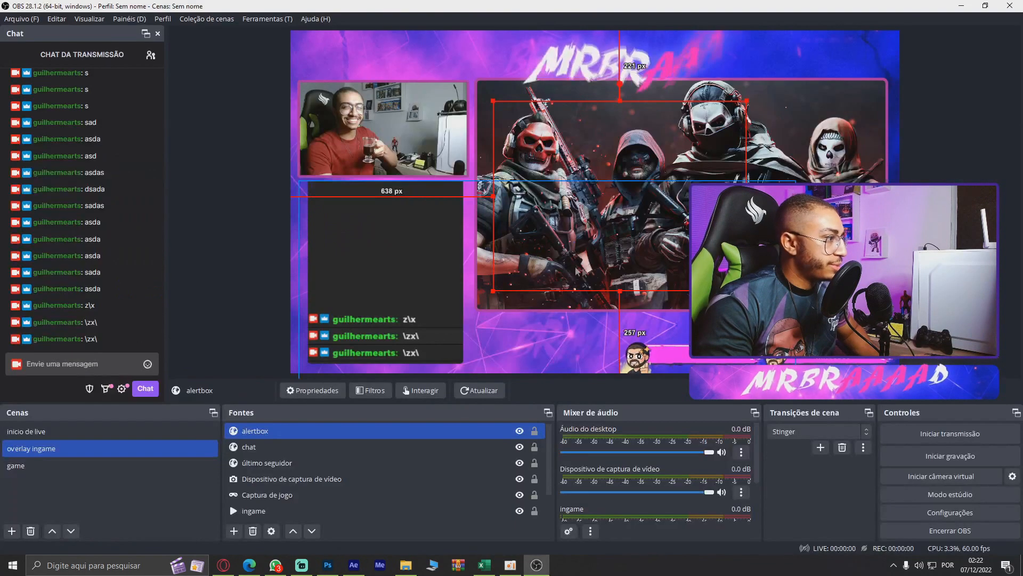
{"action": "key", "text": "alt+Tab"}
{"action": "left_click", "coordinate": [536, 224]}
{"action": "key", "text": "alt+Tab"}
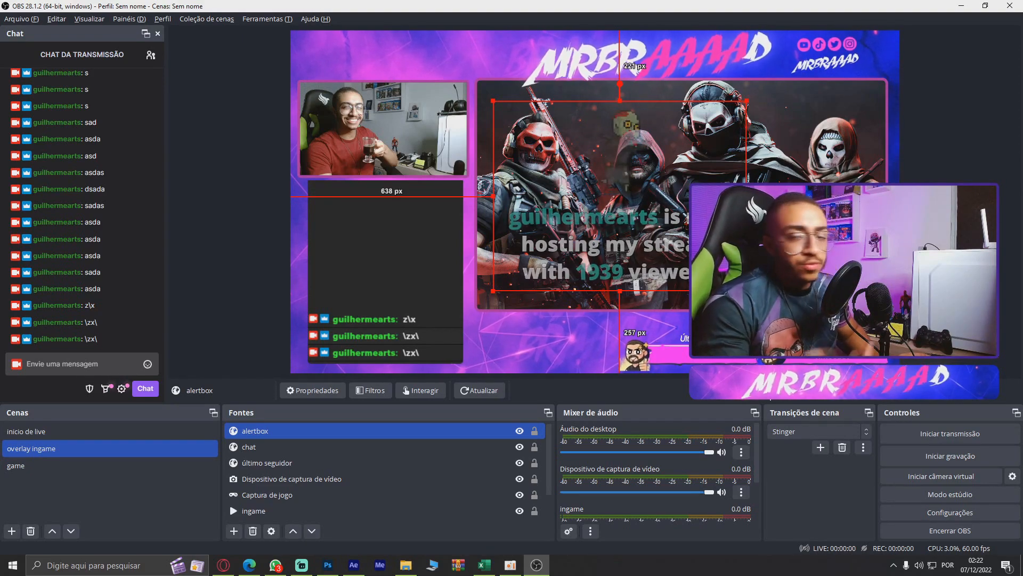
Switch to Streamlabs and set the host alert layout to text overlaid on the image.
{"action": "key", "text": "alt+Tab"}
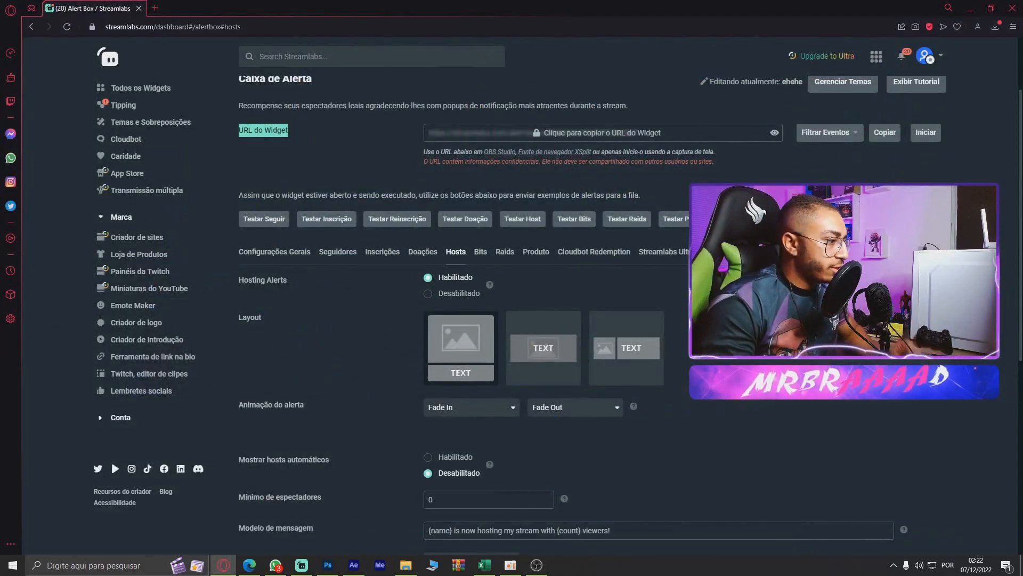
{"action": "scroll", "coordinate": [454, 304], "scroll_direction": "down", "scroll_amount": 3}
{"action": "scroll", "coordinate": [454, 303], "scroll_direction": "up", "scroll_amount": 2}
{"action": "scroll", "coordinate": [298, 333], "scroll_direction": "up", "scroll_amount": 2}
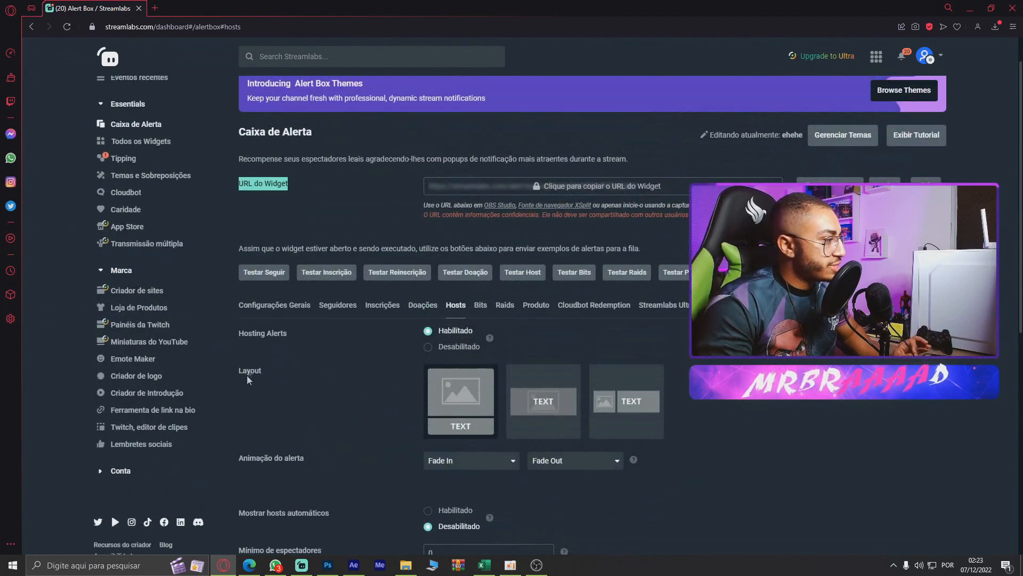
{"action": "left_click", "coordinate": [537, 408]}
{"action": "scroll", "coordinate": [537, 407], "scroll_direction": "down", "scroll_amount": 3}
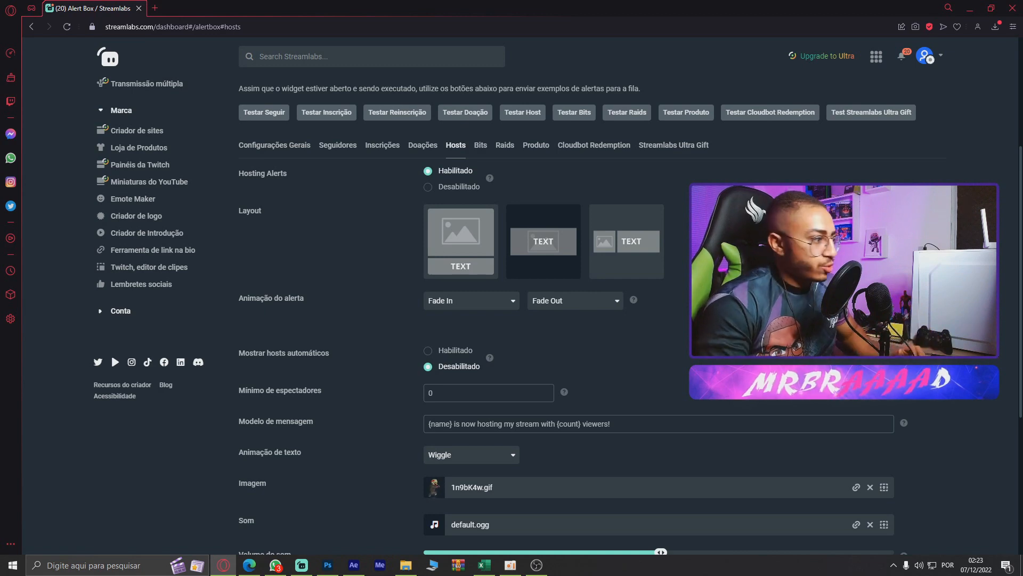
Upload host.webm from the kit's alertbox folder to the uploads section of the host alert's image gallery.
{"action": "scroll", "coordinate": [845, 418], "scroll_direction": "down", "scroll_amount": 3}
{"action": "scroll", "coordinate": [845, 418], "scroll_direction": "up", "scroll_amount": 2}
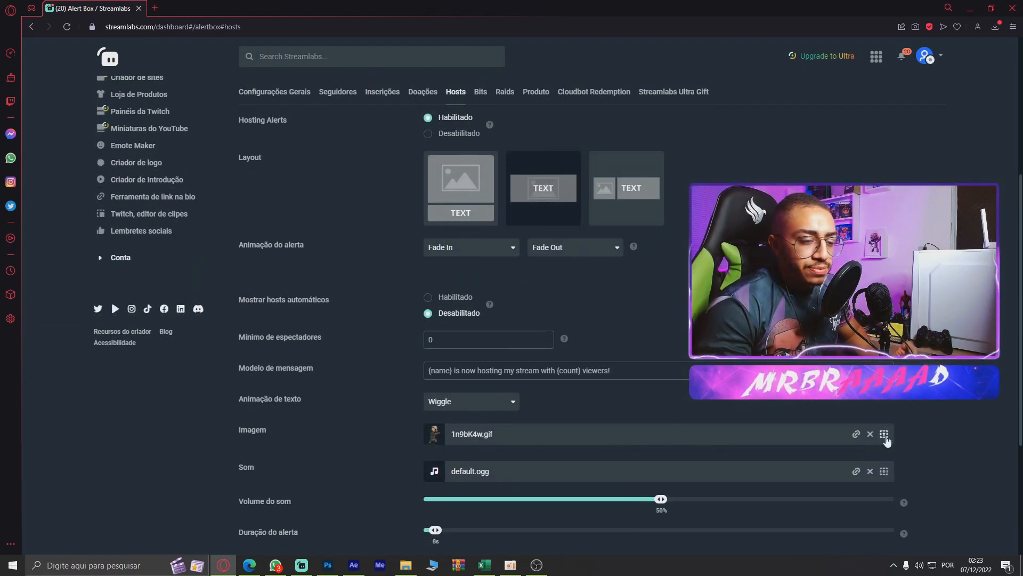
{"action": "scroll", "coordinate": [906, 437], "scroll_direction": "down", "scroll_amount": 2}
{"action": "scroll", "coordinate": [928, 423], "scroll_direction": "up", "scroll_amount": 3}
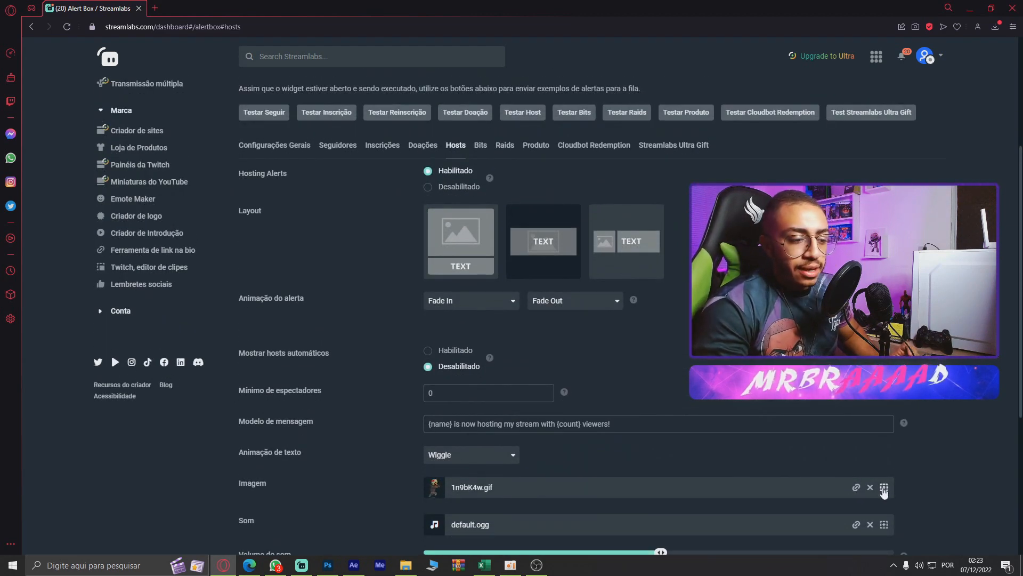
{"action": "left_click", "coordinate": [884, 487]}
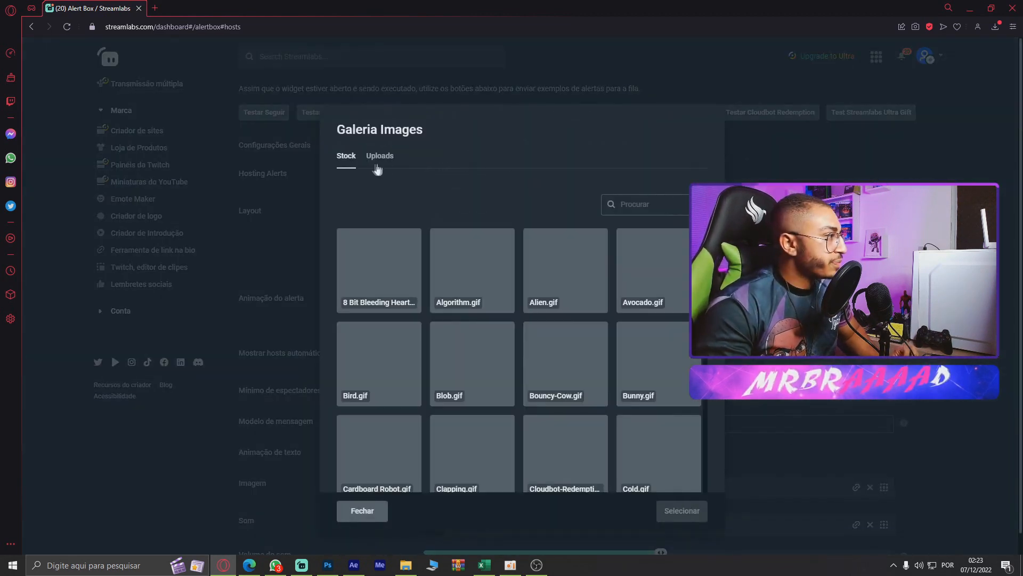
{"action": "left_click", "coordinate": [379, 156]}
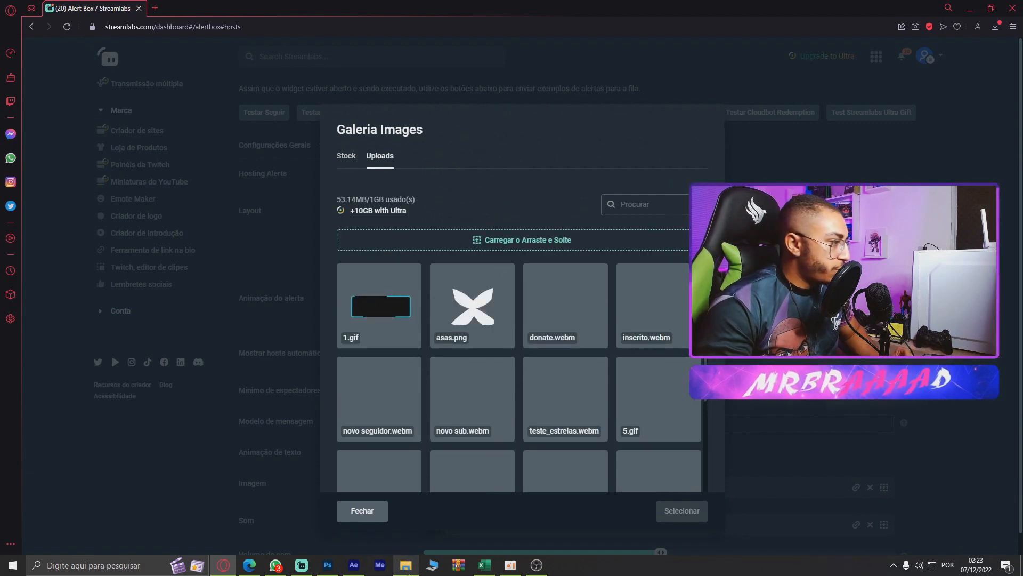
{"action": "mouse_move", "coordinate": [405, 564]}
{"action": "left_click", "coordinate": [428, 481]}
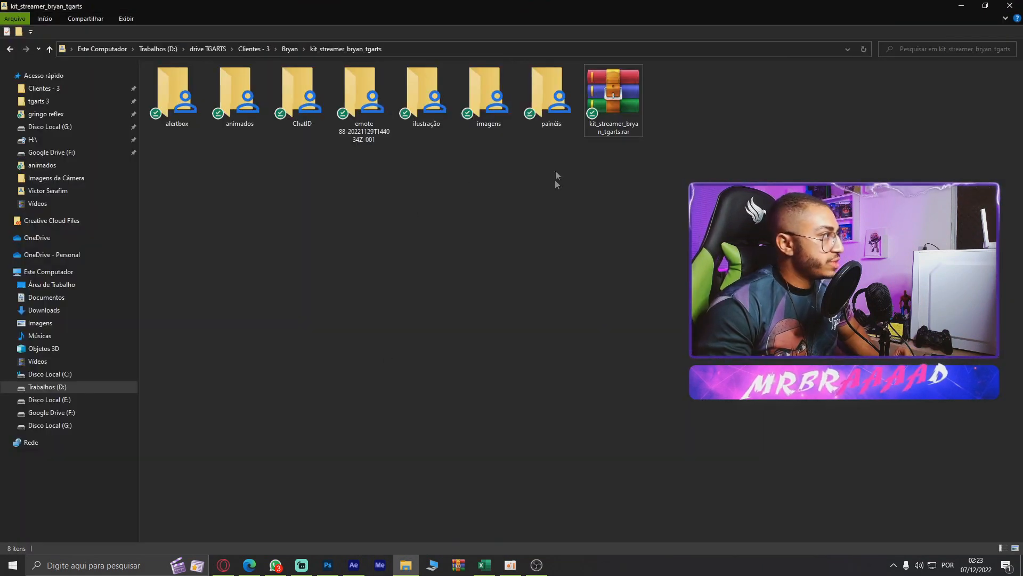
{"action": "double_click", "coordinate": [169, 95]}
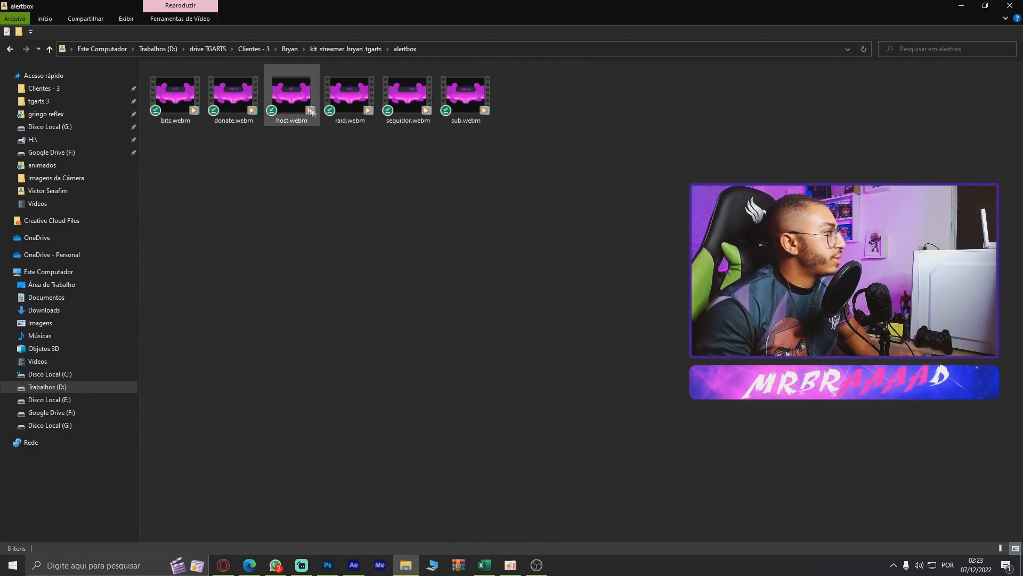
{"action": "left_click_drag", "start_coordinate": [289, 103], "coordinate": [529, 293]}
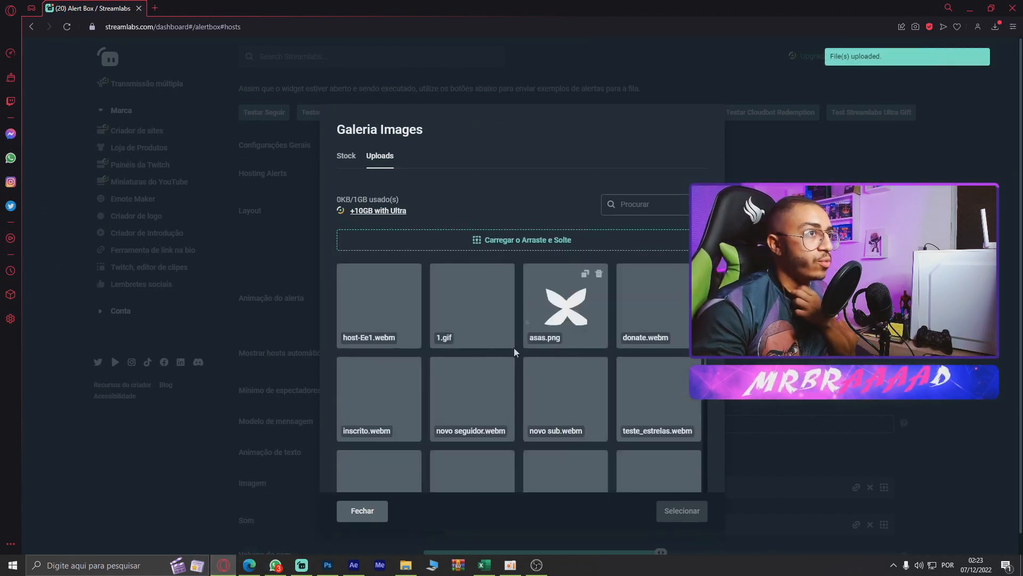
Choose the uploaded host_1.webm as the host alert's image and save the settings.
{"action": "scroll", "coordinate": [464, 373], "scroll_direction": "down", "scroll_amount": 2}
{"action": "scroll", "coordinate": [469, 403], "scroll_direction": "up", "scroll_amount": 2}
{"action": "left_click", "coordinate": [380, 306]}
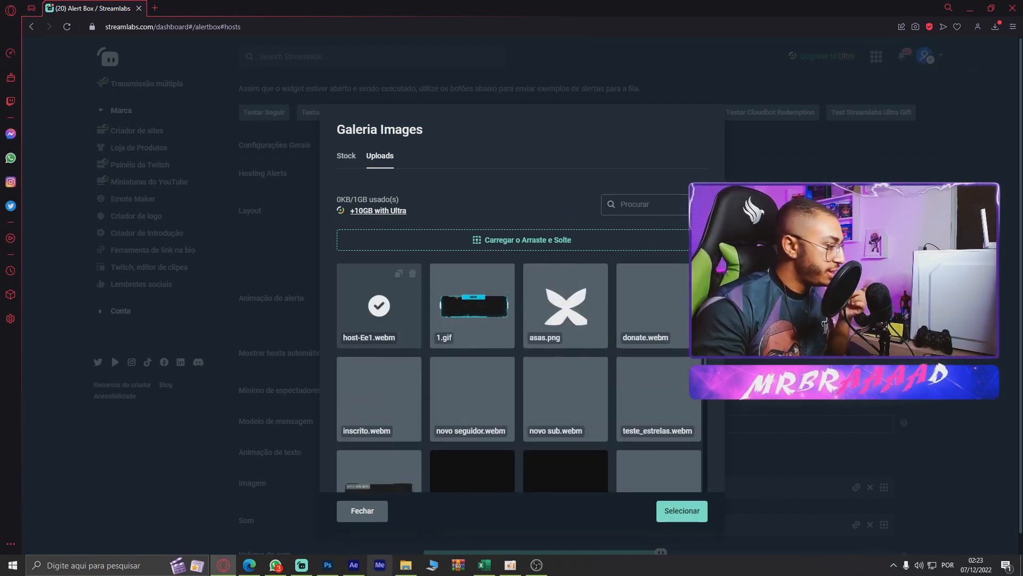
{"action": "left_click", "coordinate": [406, 565]}
{"action": "left_click", "coordinate": [407, 566]}
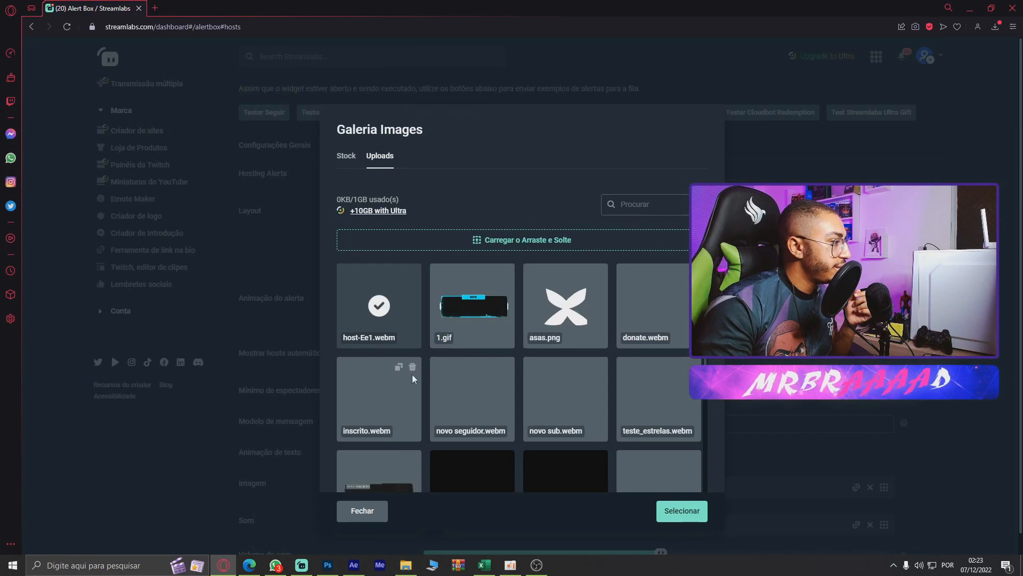
{"action": "scroll", "coordinate": [510, 394], "scroll_direction": "down", "scroll_amount": 5}
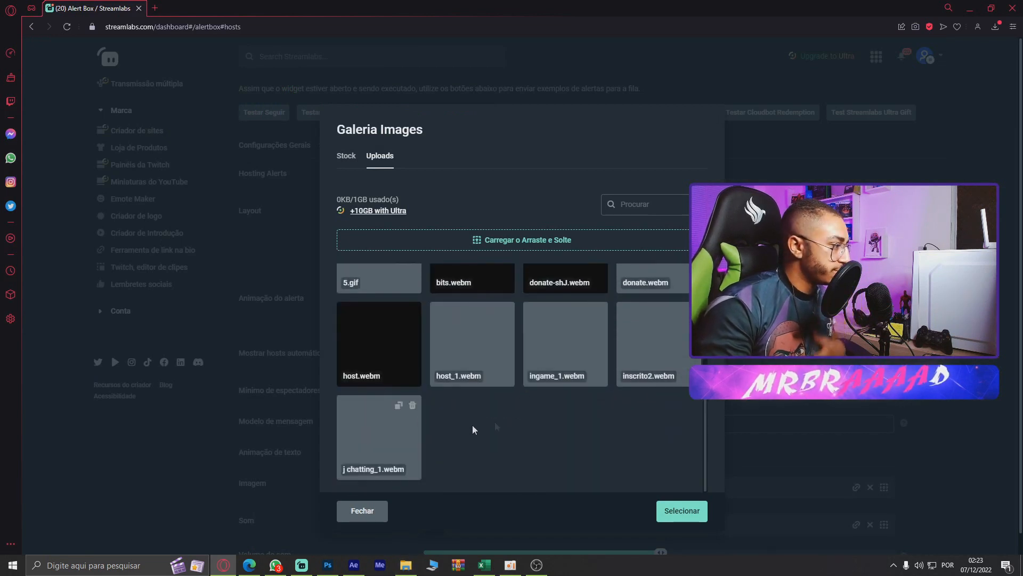
{"action": "left_click", "coordinate": [394, 373]}
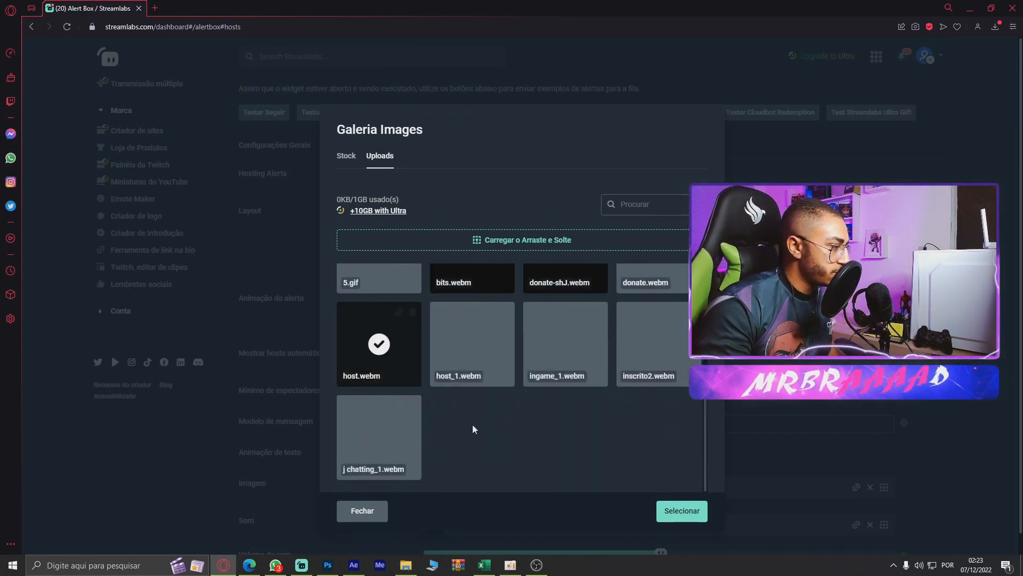
{"action": "scroll", "coordinate": [472, 424], "scroll_direction": "up", "scroll_amount": 3}
{"action": "scroll", "coordinate": [473, 423], "scroll_direction": "down", "scroll_amount": 3}
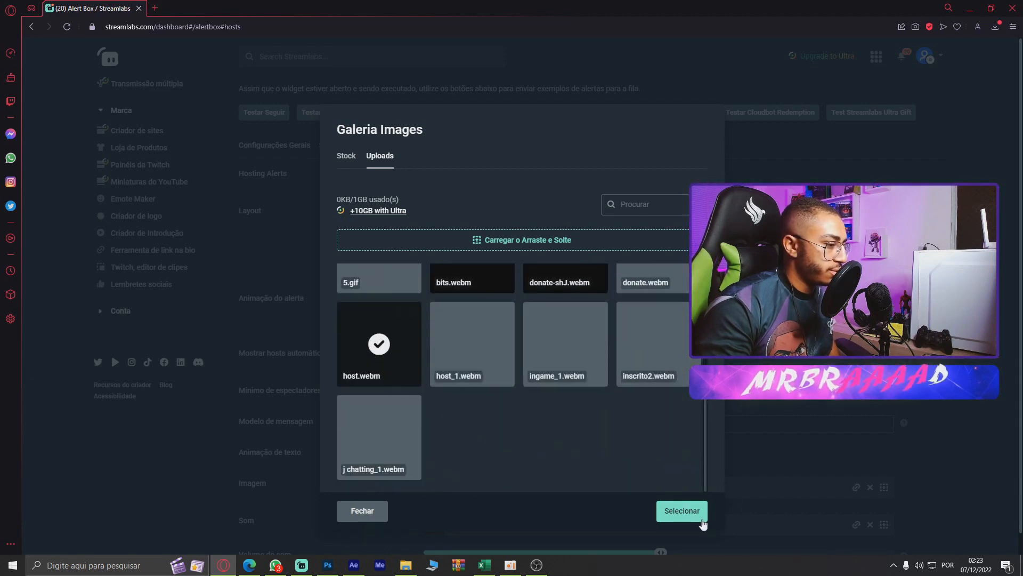
{"action": "left_click", "coordinate": [684, 509]}
{"action": "scroll", "coordinate": [492, 376], "scroll_direction": "down", "scroll_amount": 2}
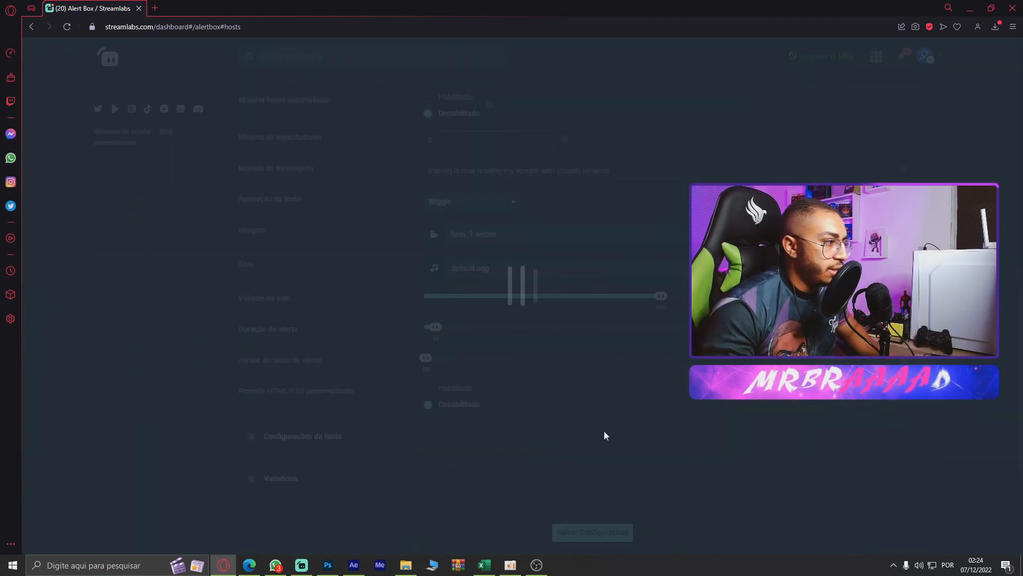
{"action": "scroll", "coordinate": [605, 436], "scroll_direction": "up", "scroll_amount": 7}
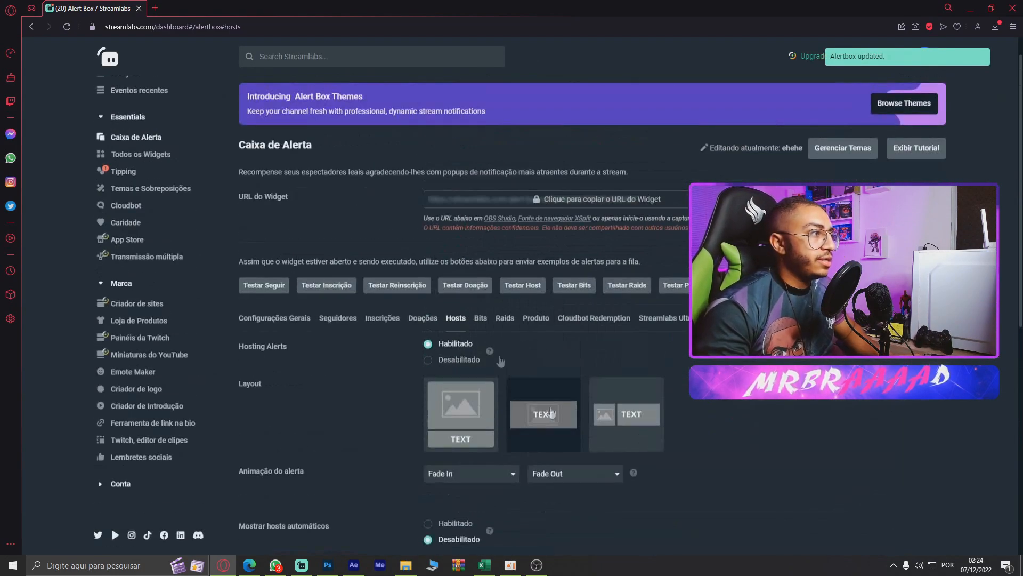
Set the host alert's font to Bebas Neue at 46px and save the settings.
{"action": "scroll", "coordinate": [533, 342], "scroll_direction": "down", "scroll_amount": 7}
{"action": "scroll", "coordinate": [437, 297], "scroll_direction": "down", "scroll_amount": 1}
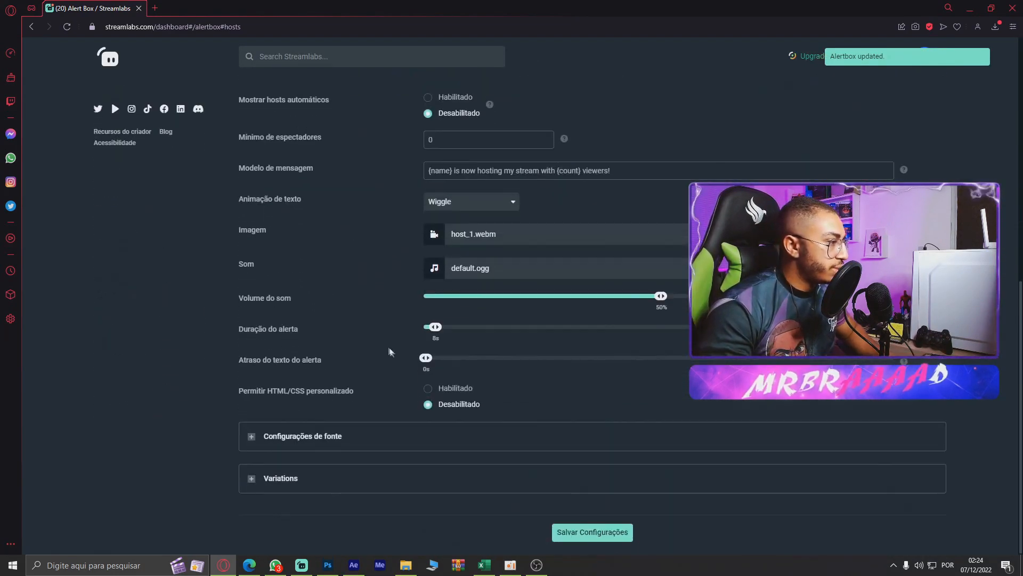
{"action": "left_click", "coordinate": [300, 438]}
{"action": "scroll", "coordinate": [400, 424], "scroll_direction": "down", "scroll_amount": 3}
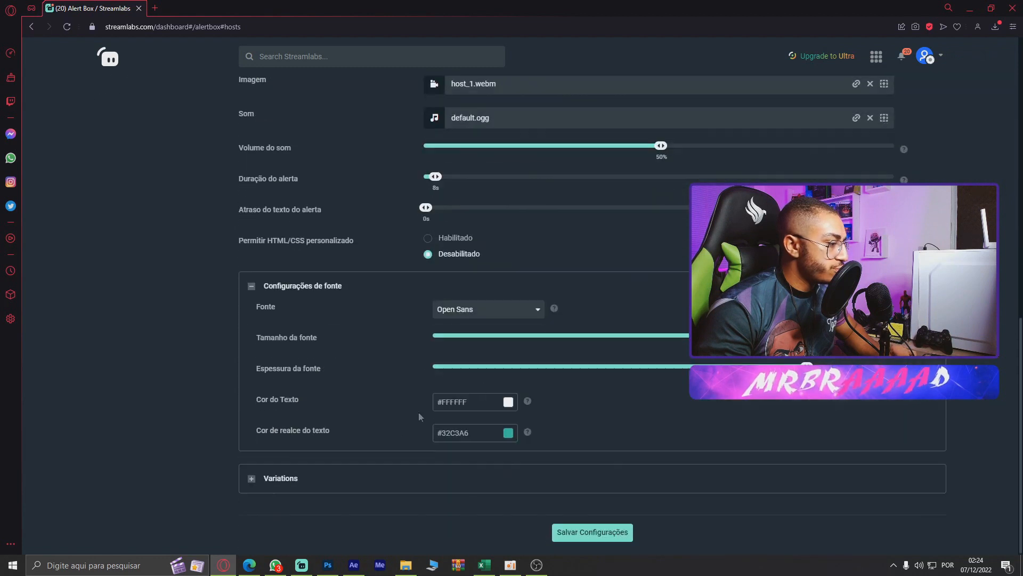
{"action": "left_click", "coordinate": [475, 310]}
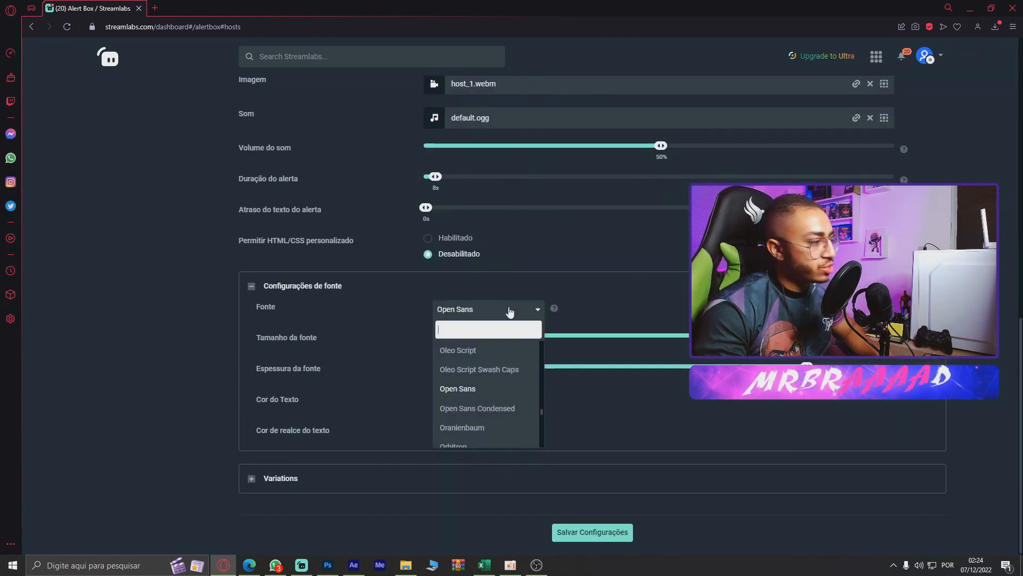
{"action": "type", "text": "beb"}
{"action": "left_click", "coordinate": [475, 350]}
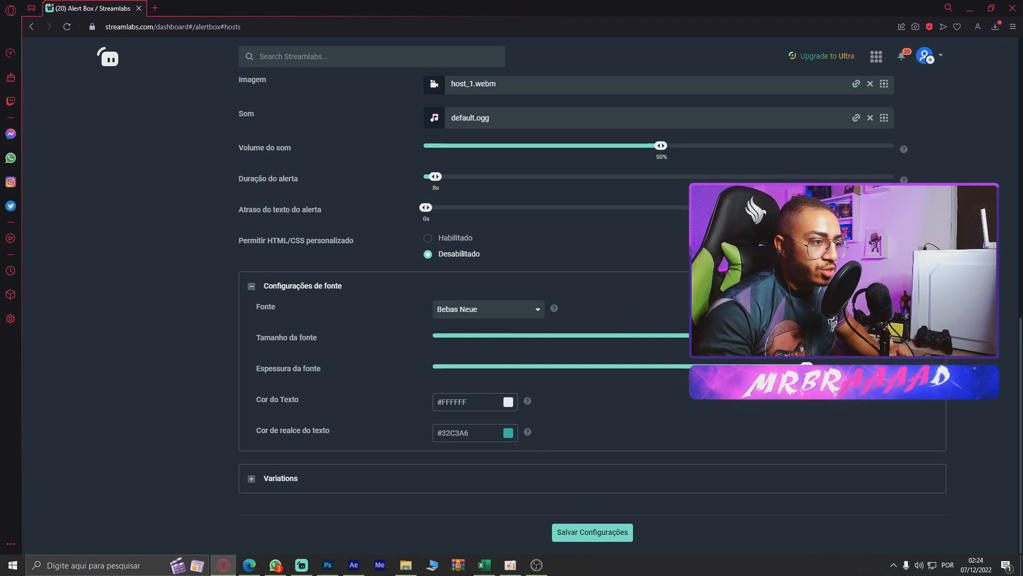
{"action": "left_click_drag", "start_coordinate": [645, 335], "coordinate": [659, 335]}
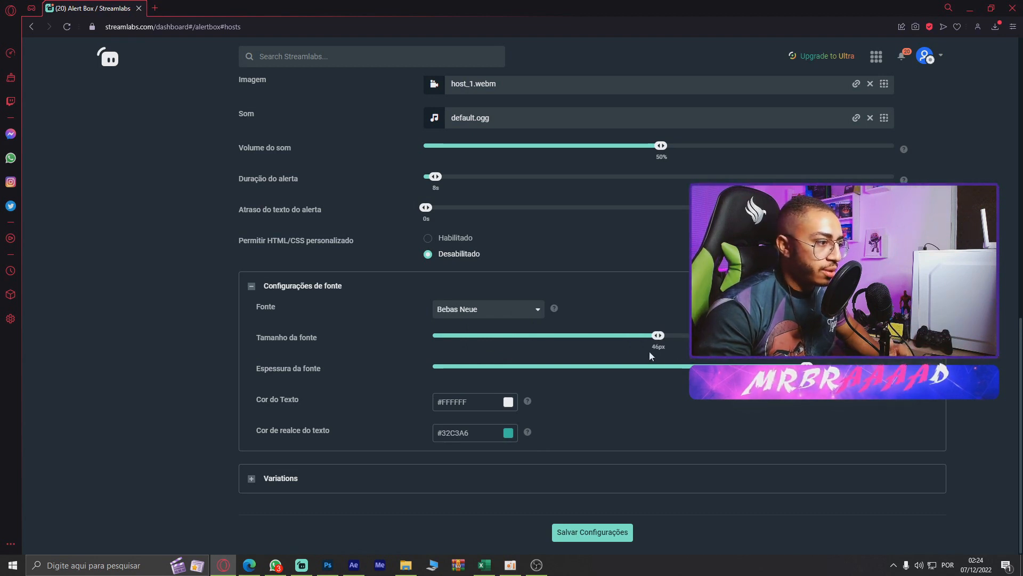
{"action": "left_click", "coordinate": [582, 537]}
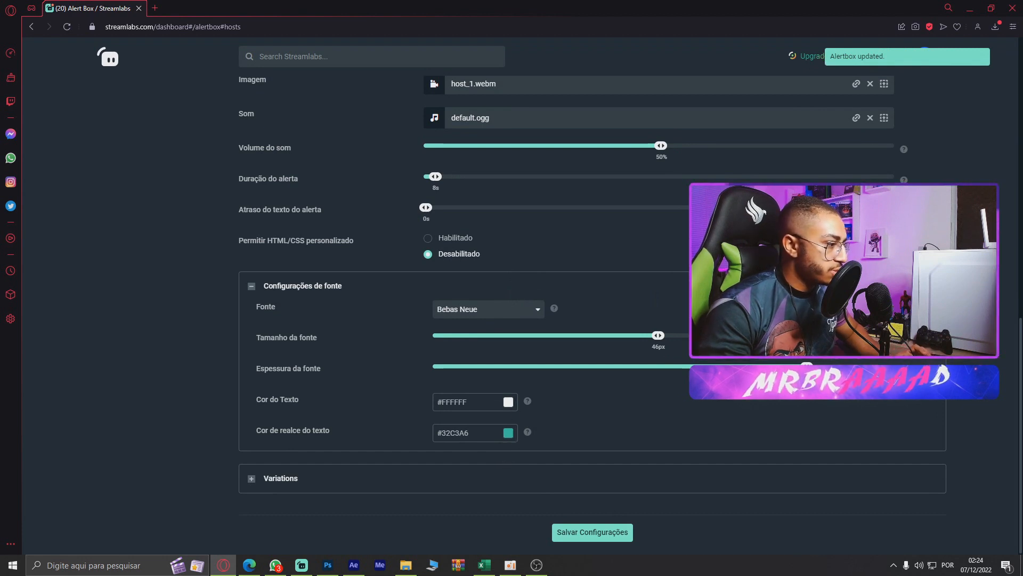
Set the host alert's text highlight color to pink #FF00EF and save the settings.
{"action": "left_click", "coordinate": [510, 403]}
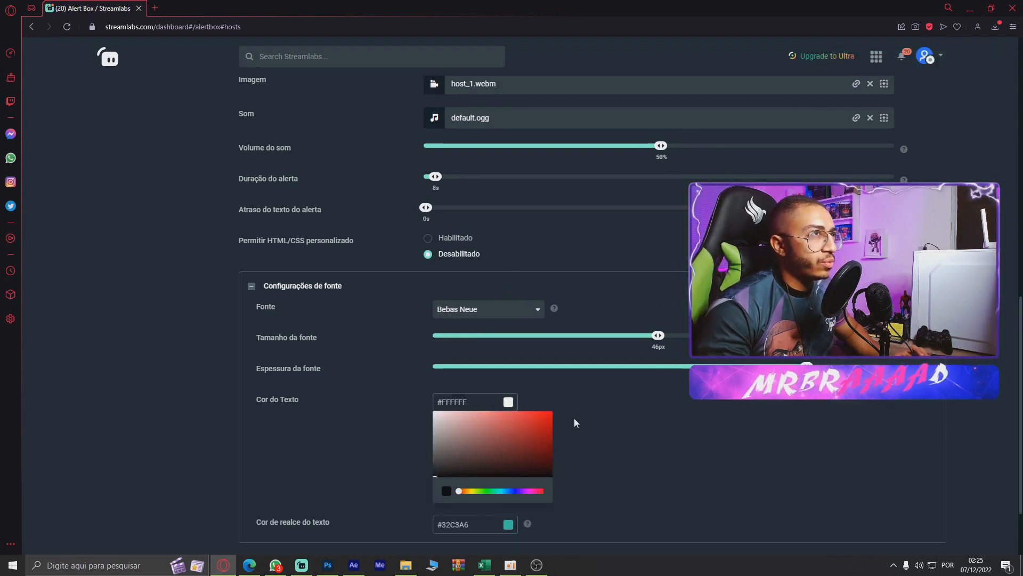
{"action": "left_click", "coordinate": [547, 421]}
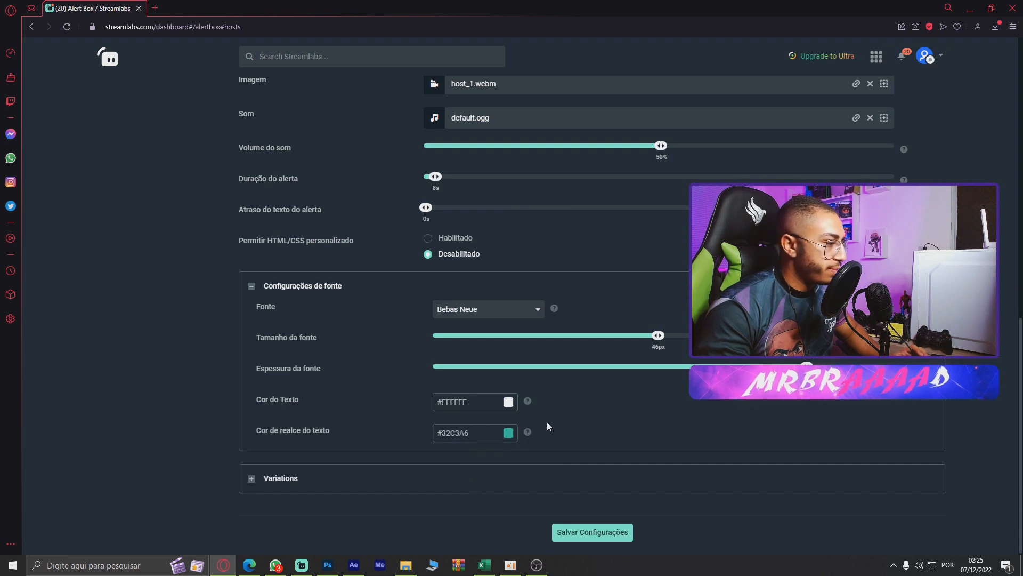
{"action": "left_click", "coordinate": [509, 434]}
{"action": "left_click", "coordinate": [530, 525]}
{"action": "left_click", "coordinate": [552, 443]}
{"action": "left_click", "coordinate": [604, 449]}
{"action": "left_click", "coordinate": [581, 535]}
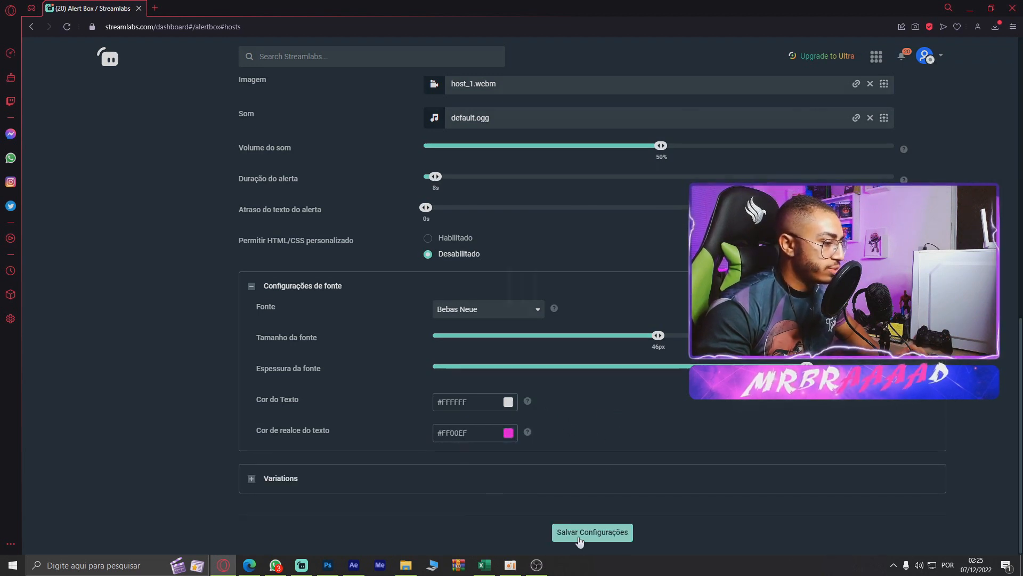
{"action": "left_click", "coordinate": [392, 480]}
Change the host message template to "{name} mandou {count} viewers!" and save the settings.
{"action": "scroll", "coordinate": [387, 449], "scroll_direction": "down", "scroll_amount": 1}
{"action": "scroll", "coordinate": [569, 427], "scroll_direction": "up", "scroll_amount": 4}
{"action": "scroll", "coordinate": [530, 405], "scroll_direction": "up", "scroll_amount": 3}
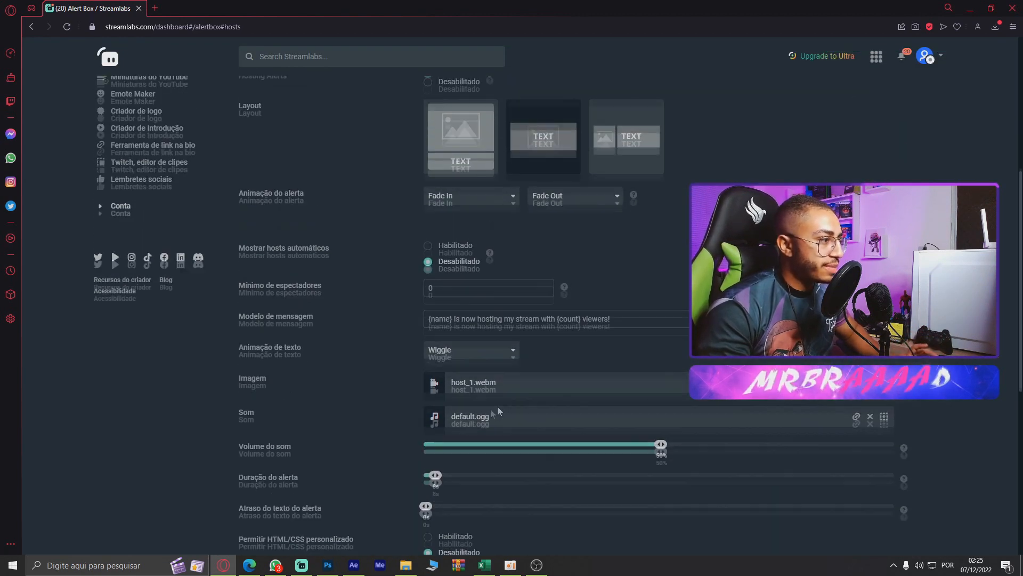
{"action": "scroll", "coordinate": [507, 411], "scroll_direction": "up", "scroll_amount": 2}
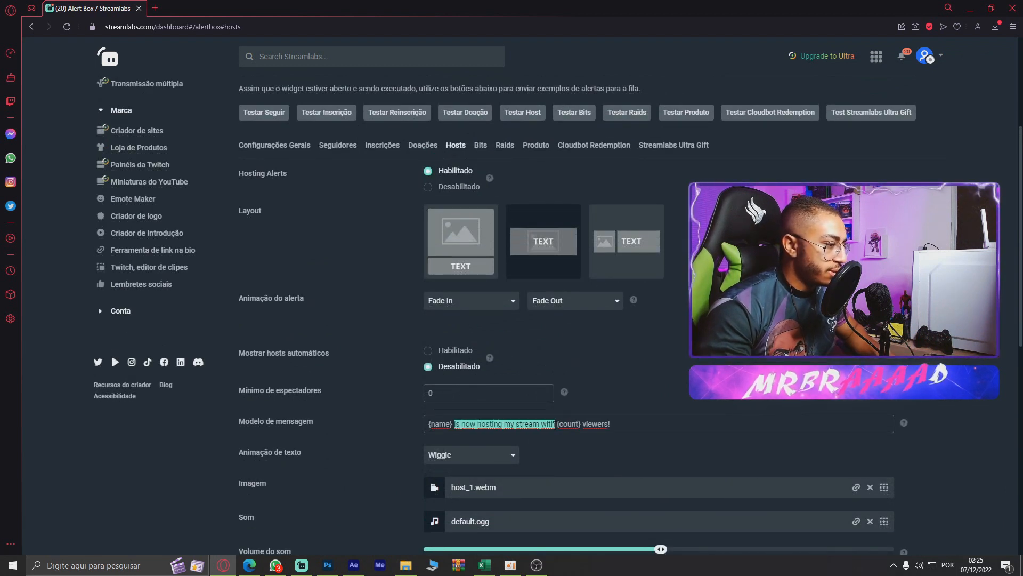
{"action": "type", "text": "mandou"}
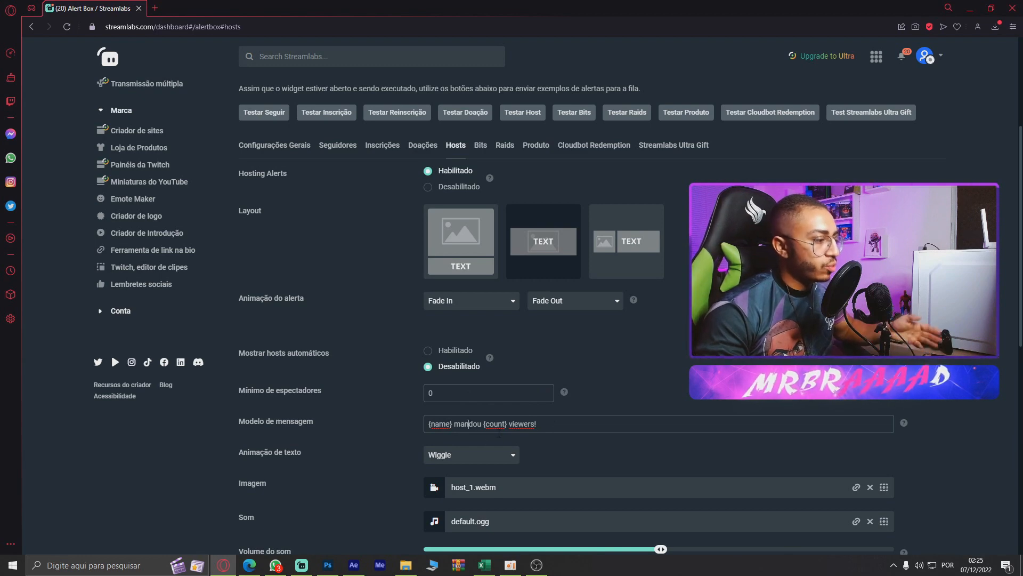
{"action": "scroll", "coordinate": [590, 390], "scroll_direction": "down", "scroll_amount": 4}
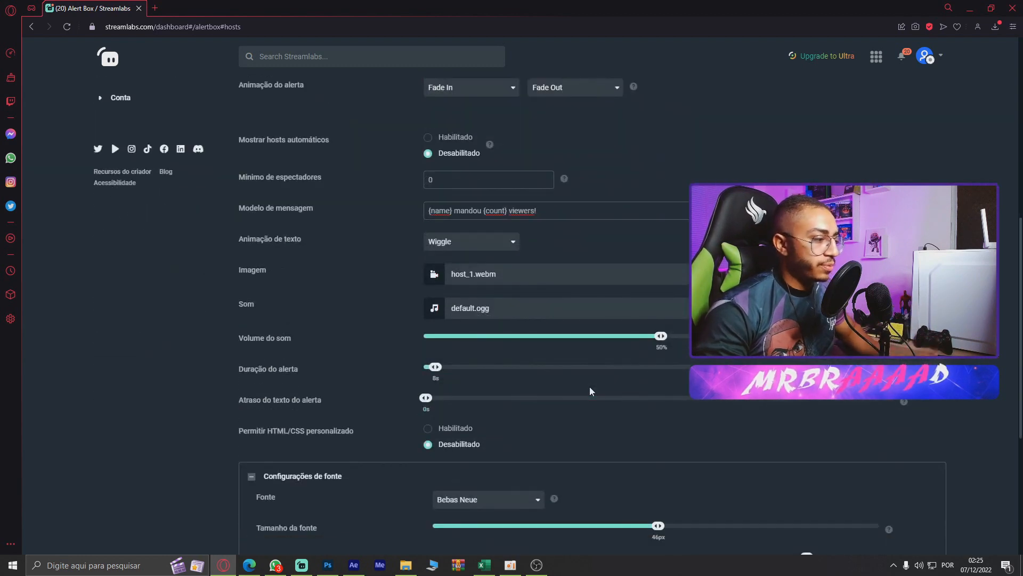
{"action": "scroll", "coordinate": [577, 376], "scroll_direction": "down", "scroll_amount": 5}
{"action": "left_click", "coordinate": [600, 534]}
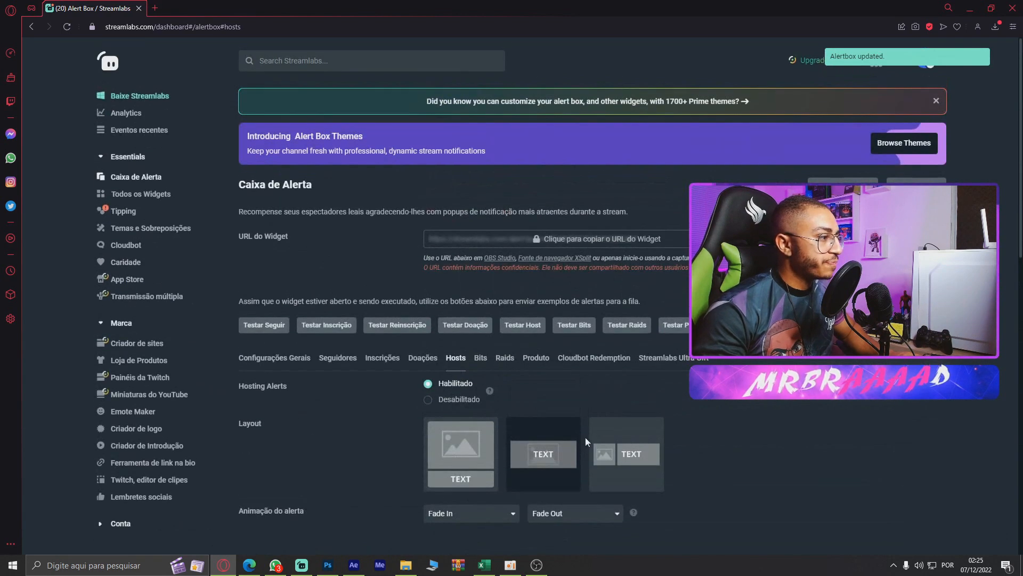
{"action": "scroll", "coordinate": [585, 437], "scroll_direction": "down", "scroll_amount": 8}
{"action": "scroll", "coordinate": [513, 360], "scroll_direction": "up", "scroll_amount": 2}
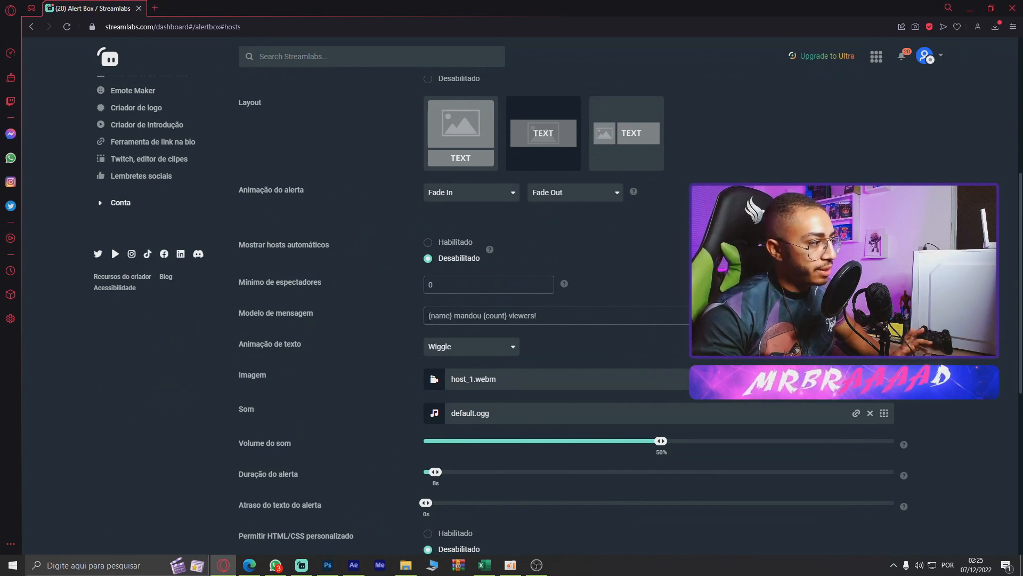
{"action": "double_click", "coordinate": [457, 316]}
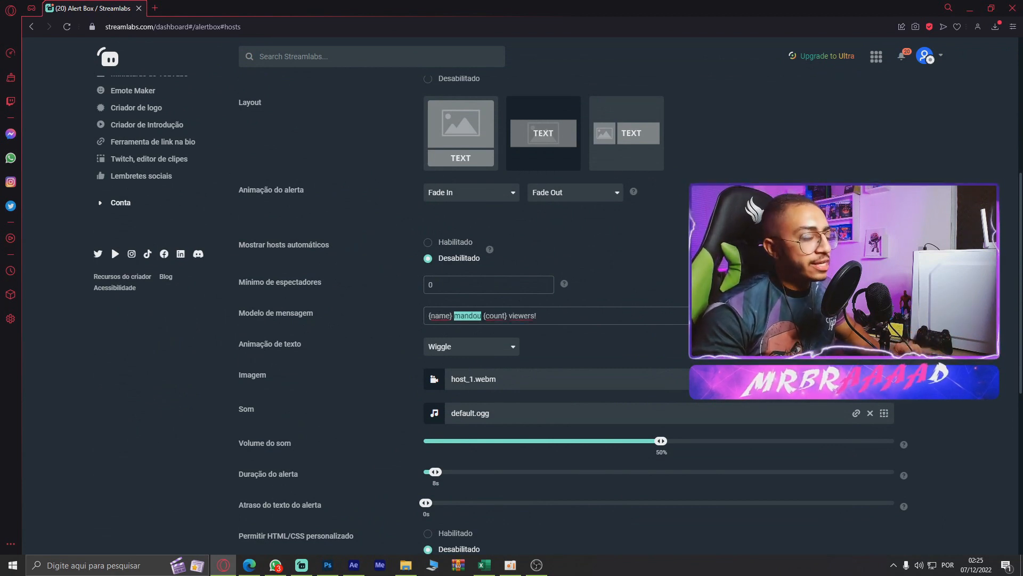
{"action": "double_click", "coordinate": [495, 315]}
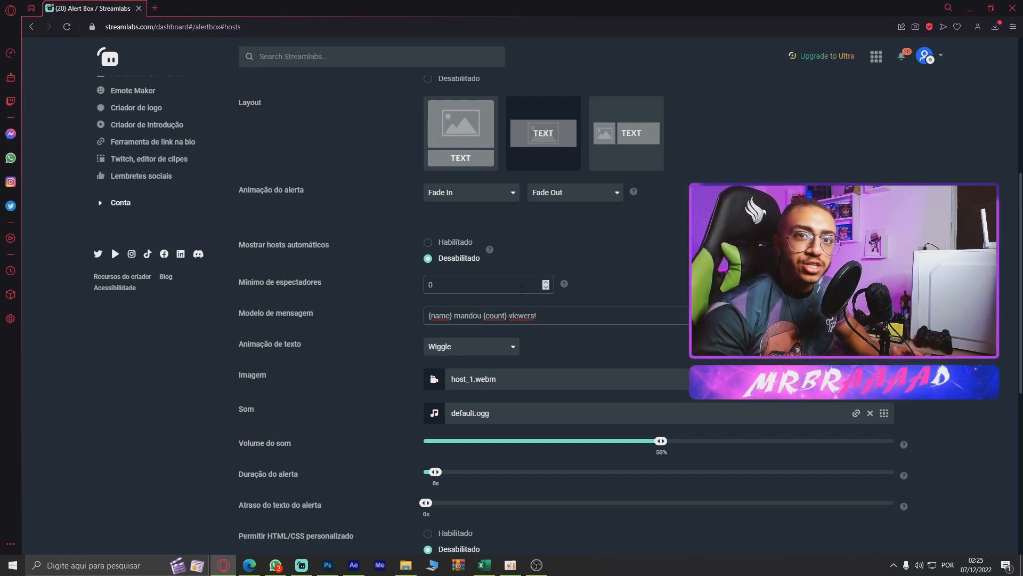
{"action": "scroll", "coordinate": [522, 289], "scroll_direction": "up", "scroll_amount": 6}
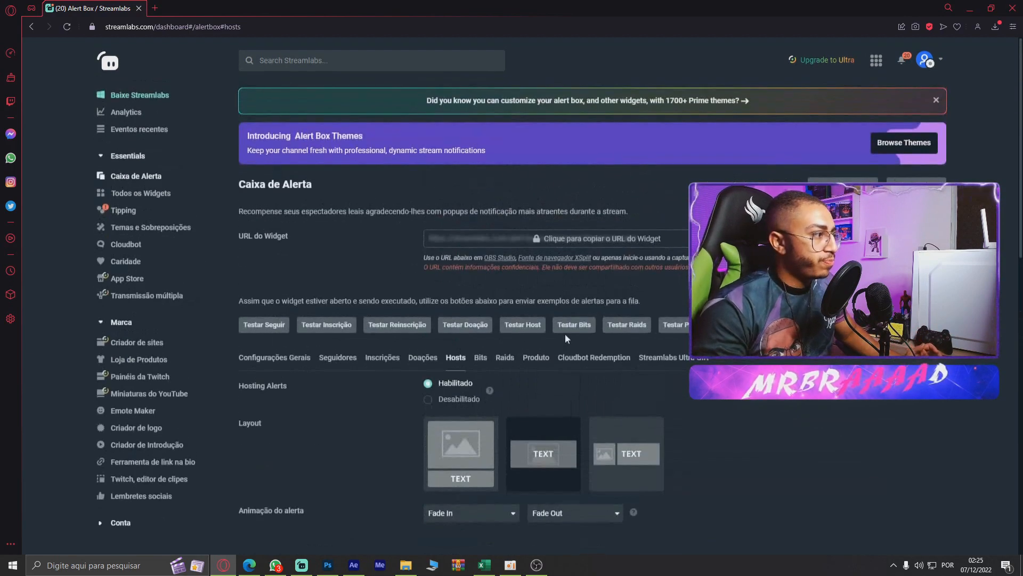
Send a test host alert and reposition the alertbox source over the game area of the overlay ingame scene in OBS.
{"action": "scroll", "coordinate": [544, 206], "scroll_direction": "down", "scroll_amount": 3}
{"action": "scroll", "coordinate": [544, 206], "scroll_direction": "up", "scroll_amount": 3}
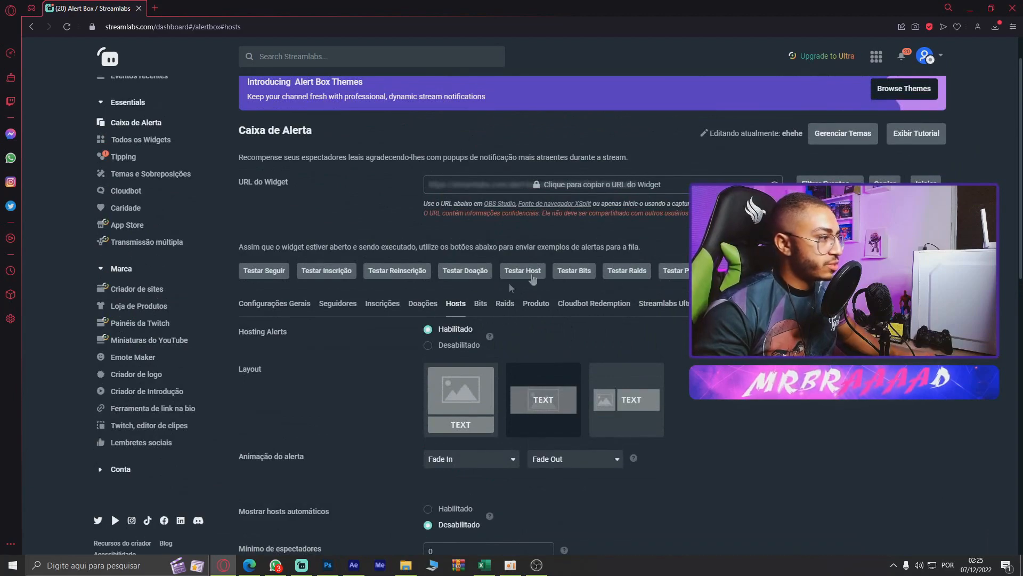
{"action": "key", "text": "alt+Tab"}
{"action": "key", "text": "alt+Tab"}
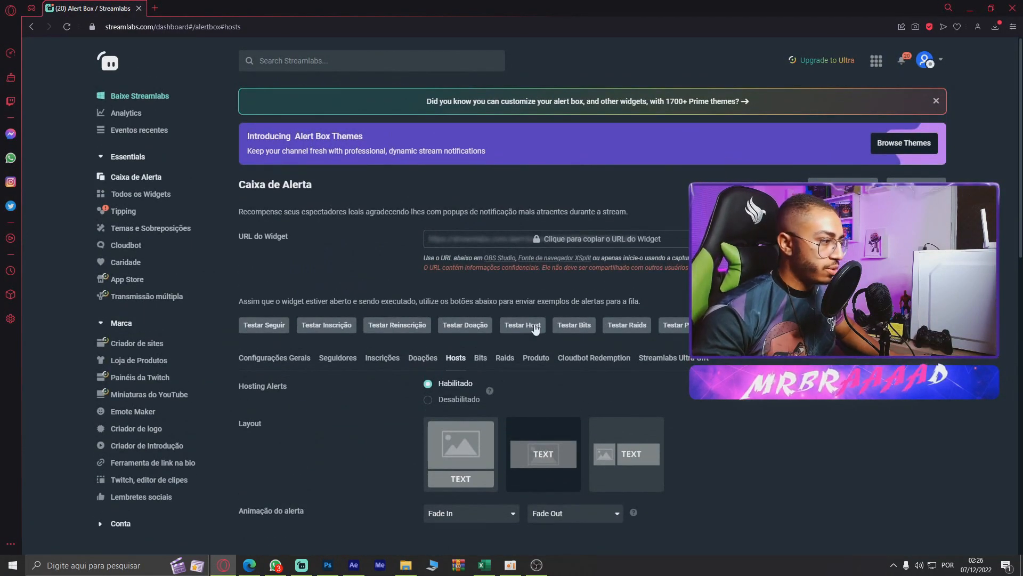
{"action": "key", "text": "alt+Tab"}
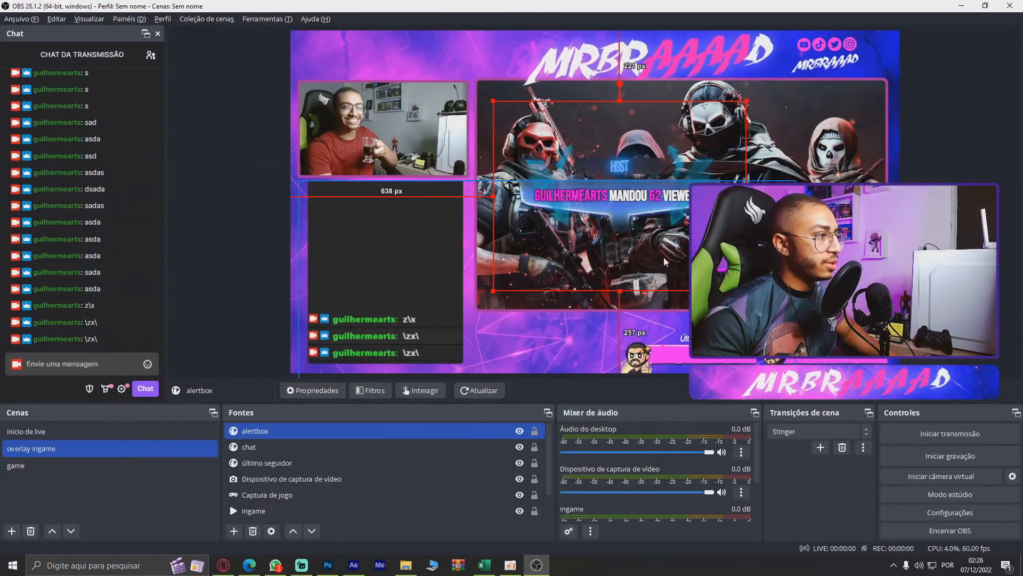
{"action": "left_click_drag", "start_coordinate": [675, 200], "coordinate": [473, 245]}
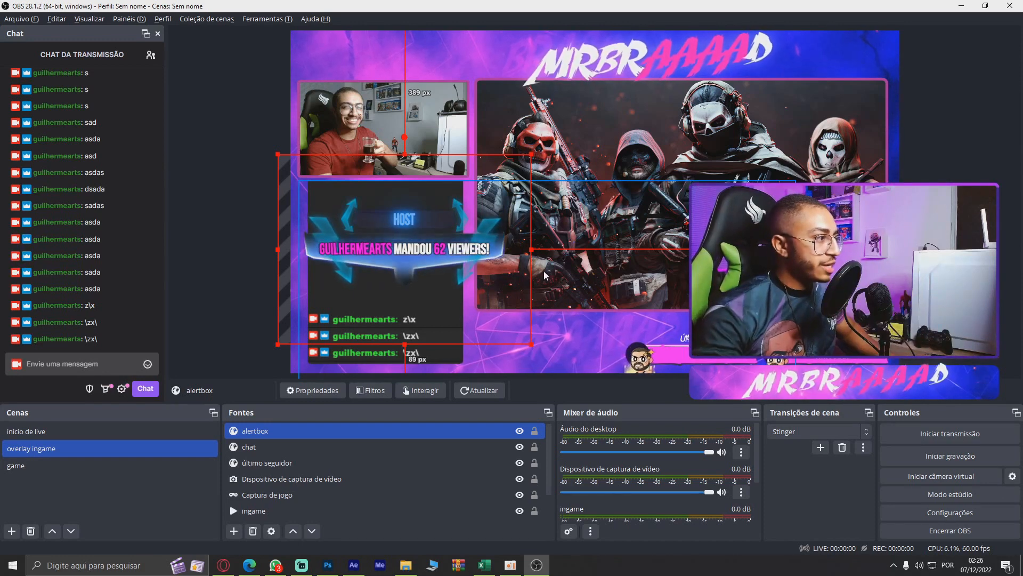
{"action": "left_click_drag", "start_coordinate": [453, 261], "coordinate": [670, 219]}
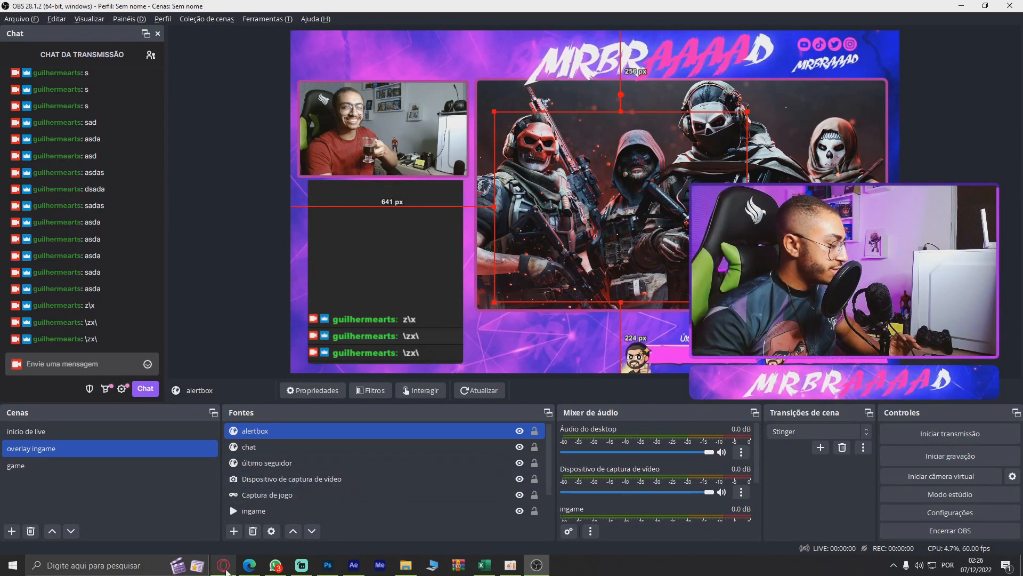
Return to Streamlabs in the browser and review the Bits and Raids alert settings.
{"action": "left_click", "coordinate": [224, 565]}
{"action": "scroll", "coordinate": [483, 360], "scroll_direction": "down", "scroll_amount": 2}
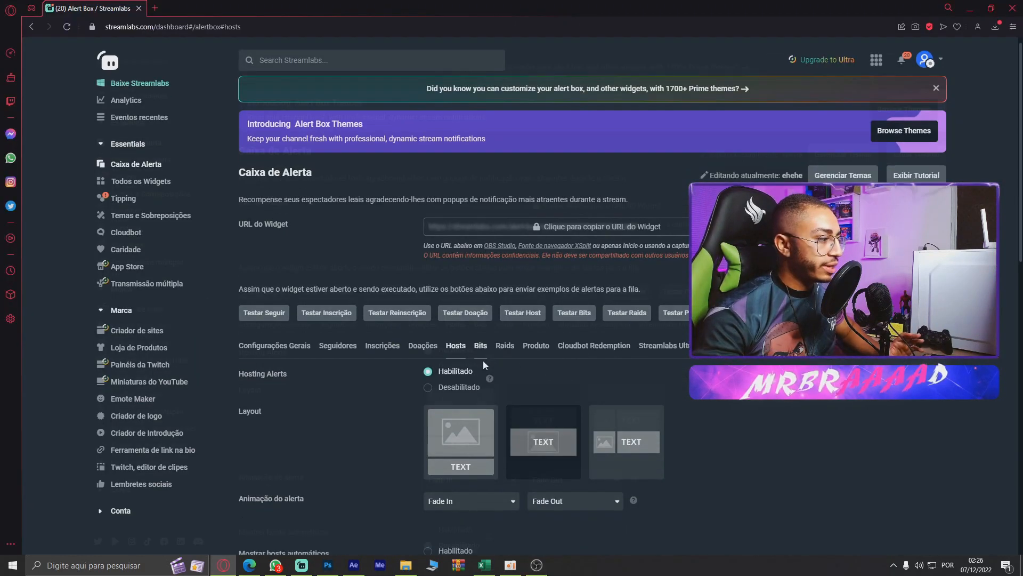
{"action": "left_click", "coordinate": [481, 251]}
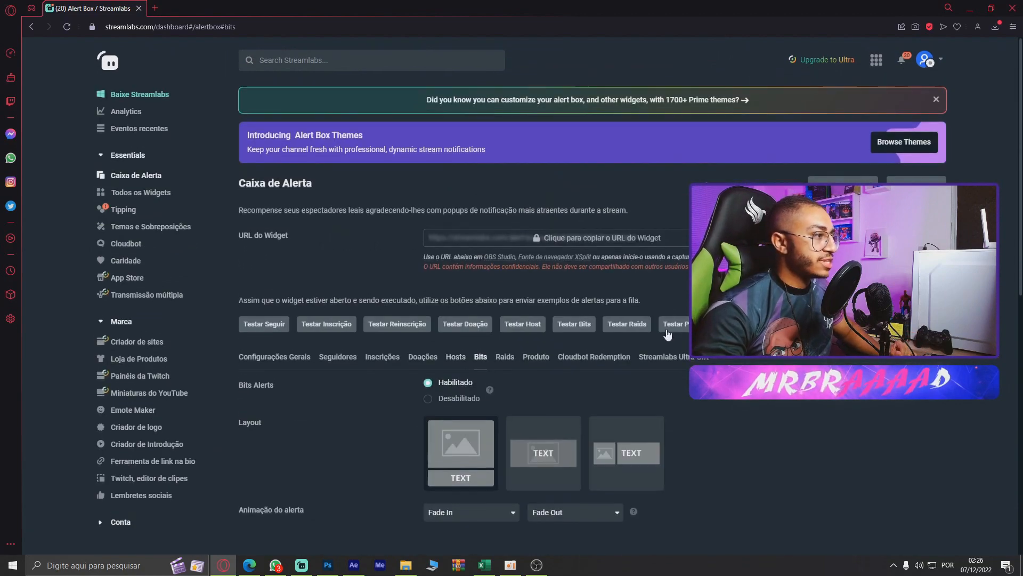
{"action": "scroll", "coordinate": [511, 335], "scroll_direction": "down", "scroll_amount": 5}
{"action": "scroll", "coordinate": [516, 209], "scroll_direction": "up", "scroll_amount": 2}
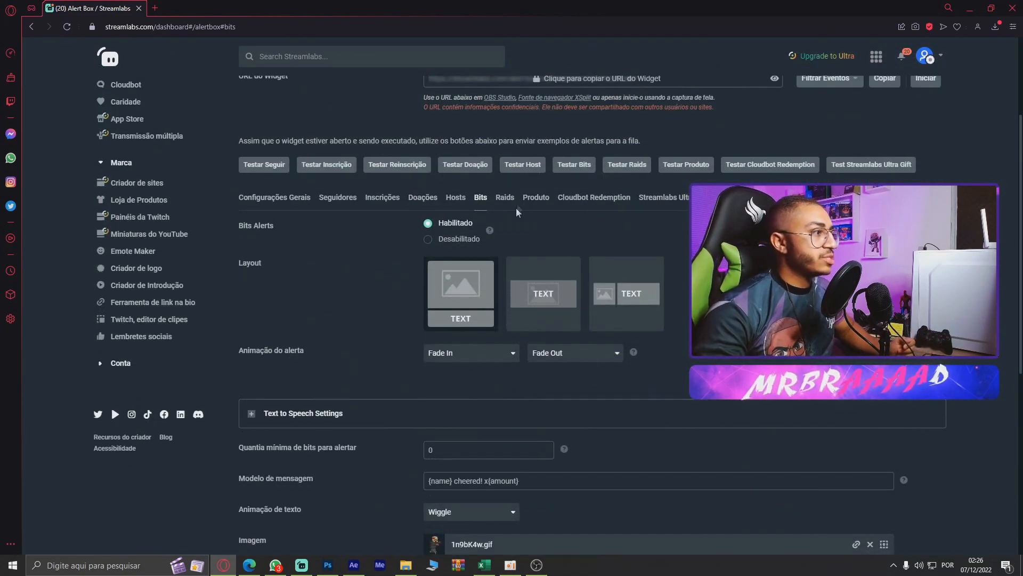
{"action": "left_click", "coordinate": [507, 199]}
{"action": "scroll", "coordinate": [512, 216], "scroll_direction": "down", "scroll_amount": 3}
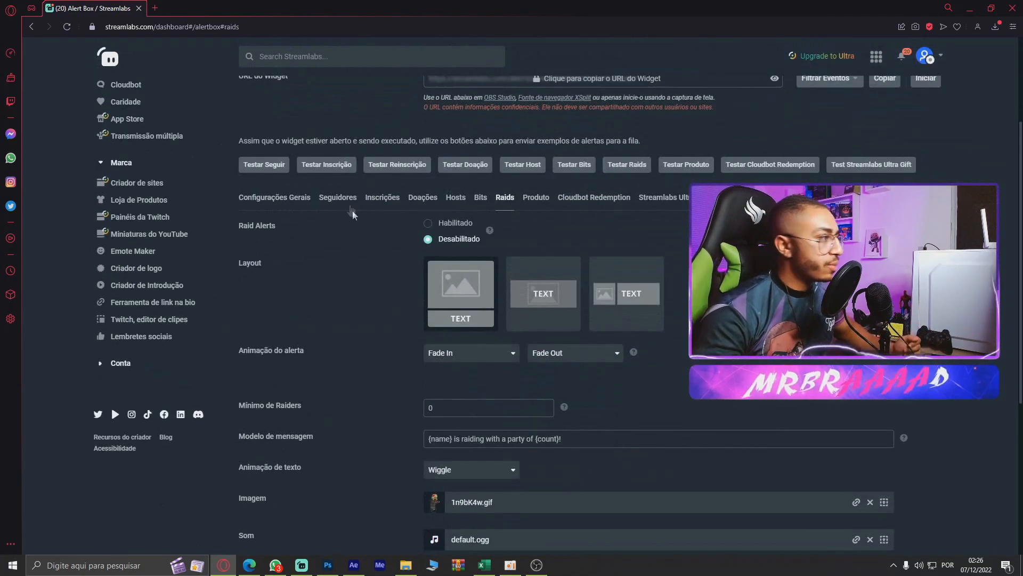
Examine the follower alert settings, including layout, message template, image, sound and duration.
{"action": "left_click", "coordinate": [347, 200]}
{"action": "scroll", "coordinate": [683, 319], "scroll_direction": "down", "scroll_amount": 3}
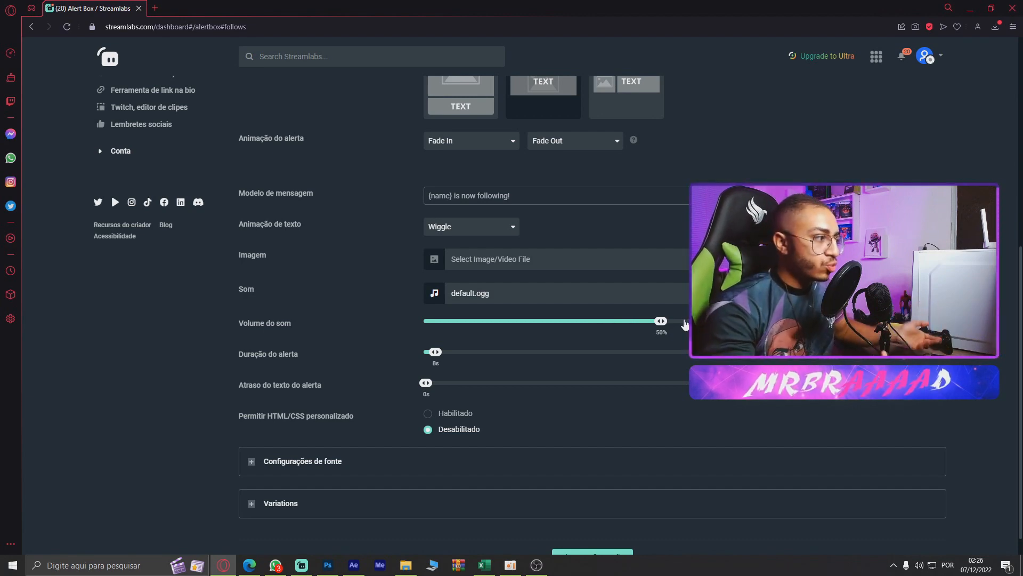
{"action": "scroll", "coordinate": [663, 324], "scroll_direction": "up", "scroll_amount": 5}
{"action": "scroll", "coordinate": [589, 321], "scroll_direction": "down", "scroll_amount": 4}
{"action": "scroll", "coordinate": [588, 321], "scroll_direction": "up", "scroll_amount": 5}
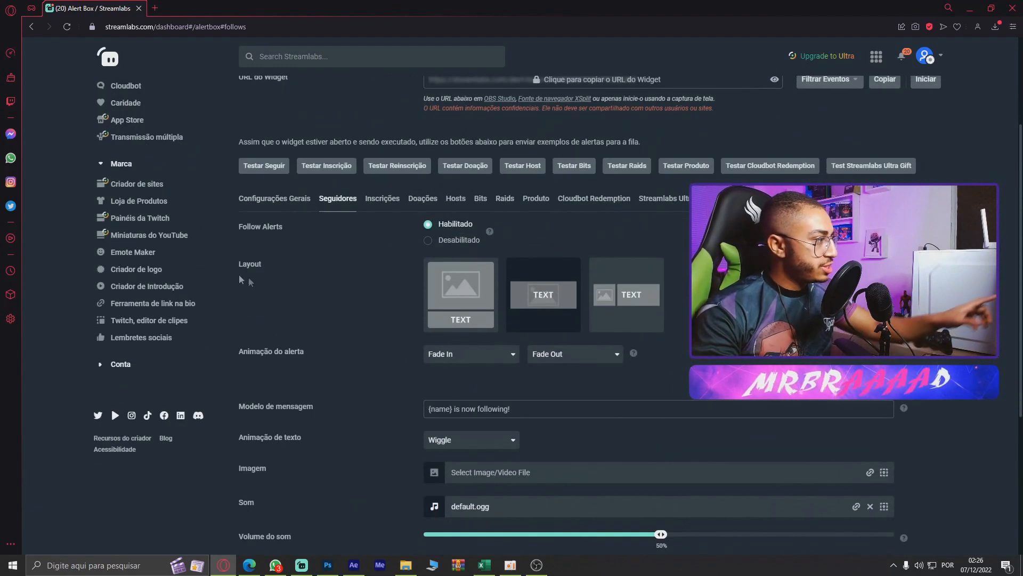
{"action": "scroll", "coordinate": [562, 353], "scroll_direction": "down", "scroll_amount": 3}
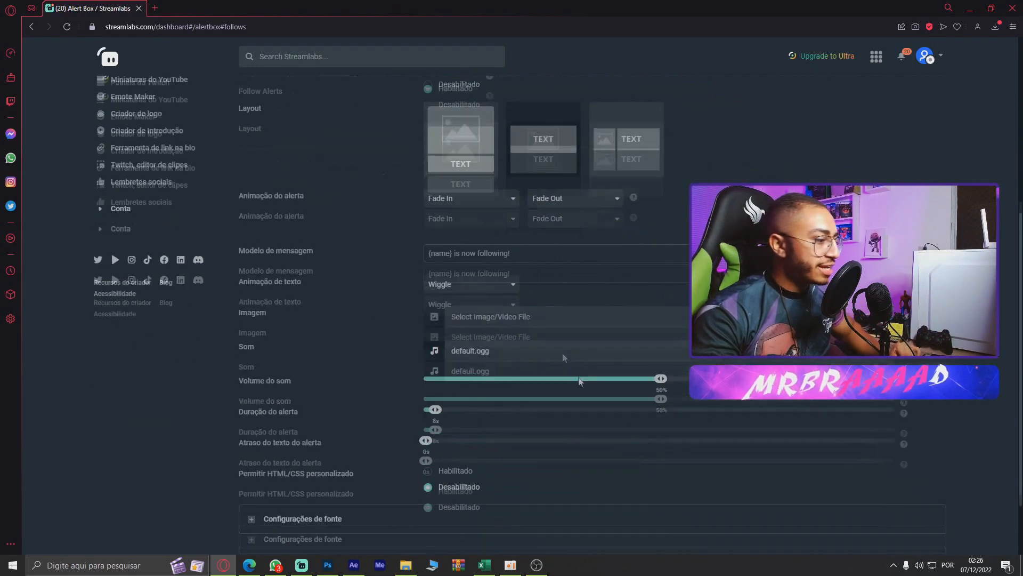
{"action": "scroll", "coordinate": [562, 352], "scroll_direction": "up", "scroll_amount": 3}
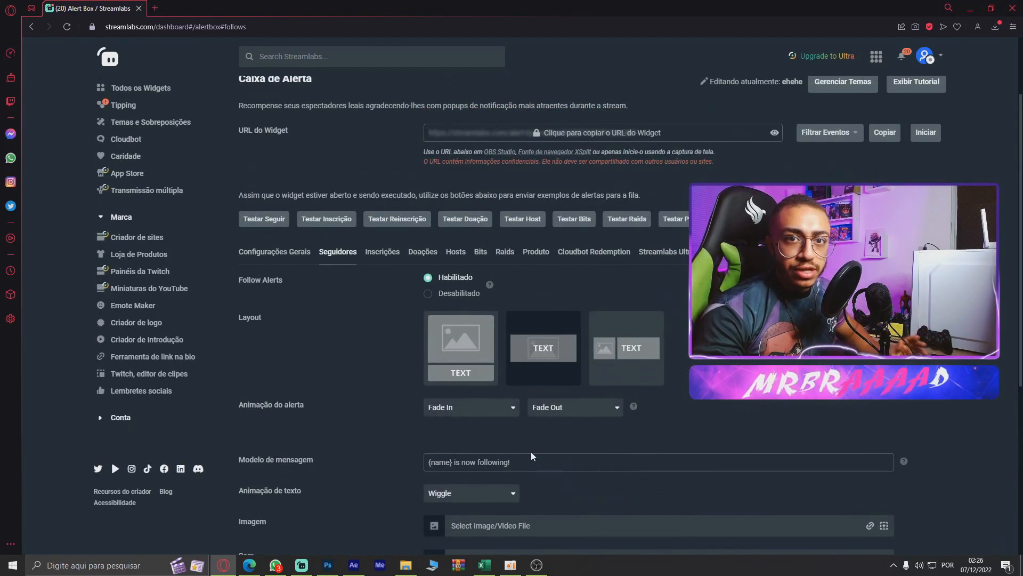
Switch to OBS, copy the alertbox source from the overlay ingame scene and paste it into the game scene.
{"action": "left_click", "coordinate": [537, 565]}
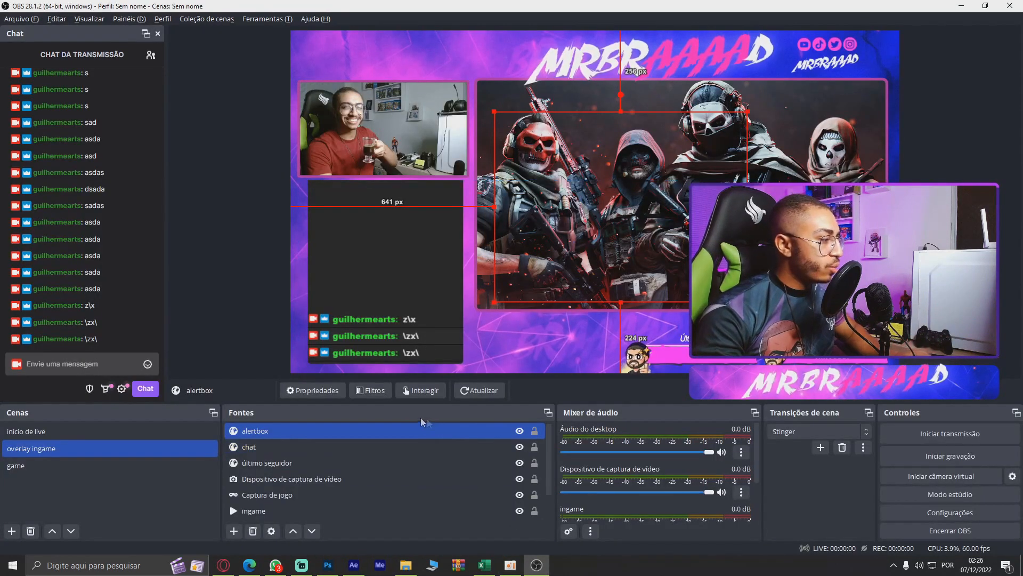
{"action": "left_click", "coordinate": [254, 450], "text": "ctrl"}
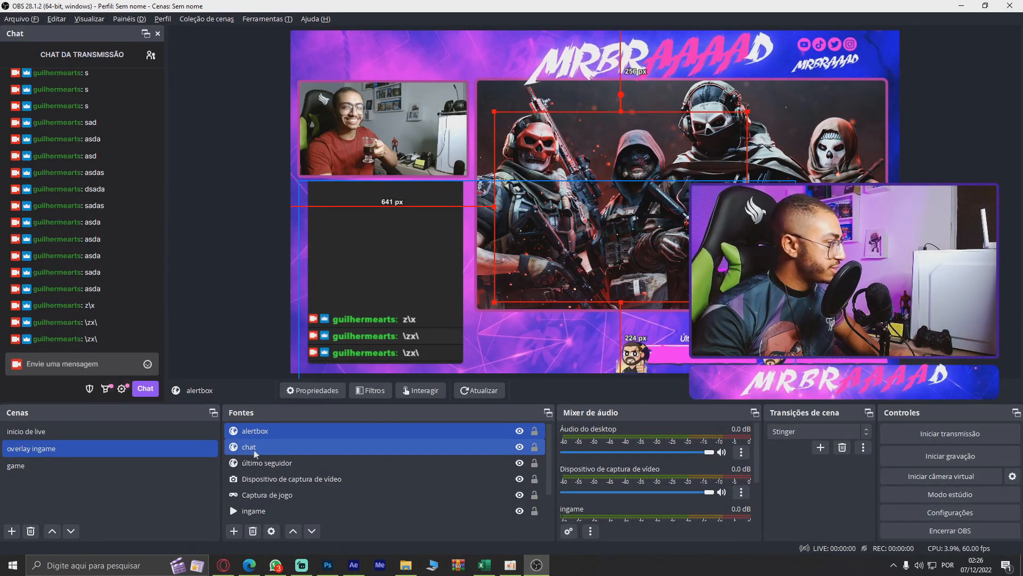
{"action": "left_click", "coordinate": [275, 442], "text": "ctrl"}
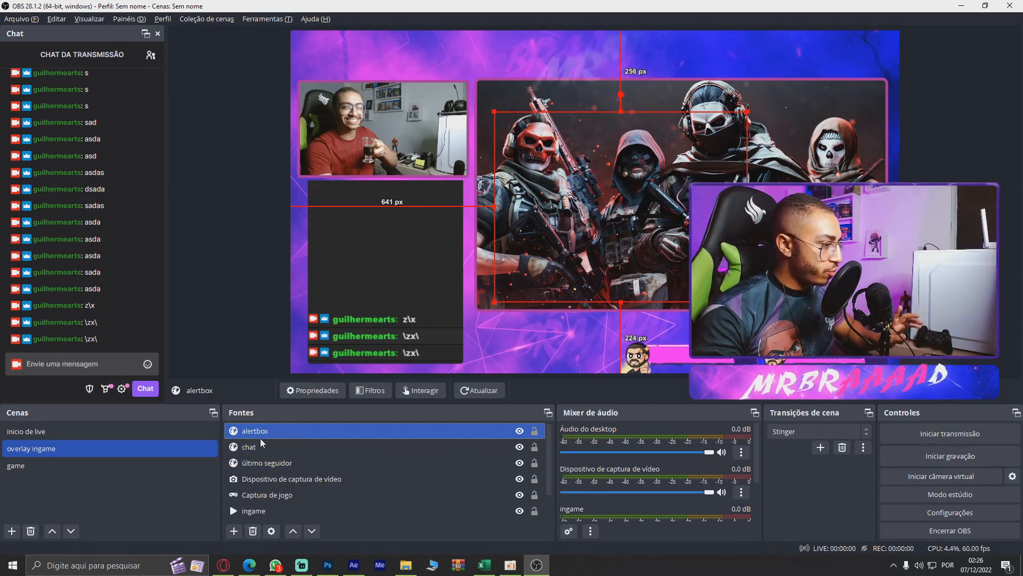
{"action": "right_click", "coordinate": [248, 437]}
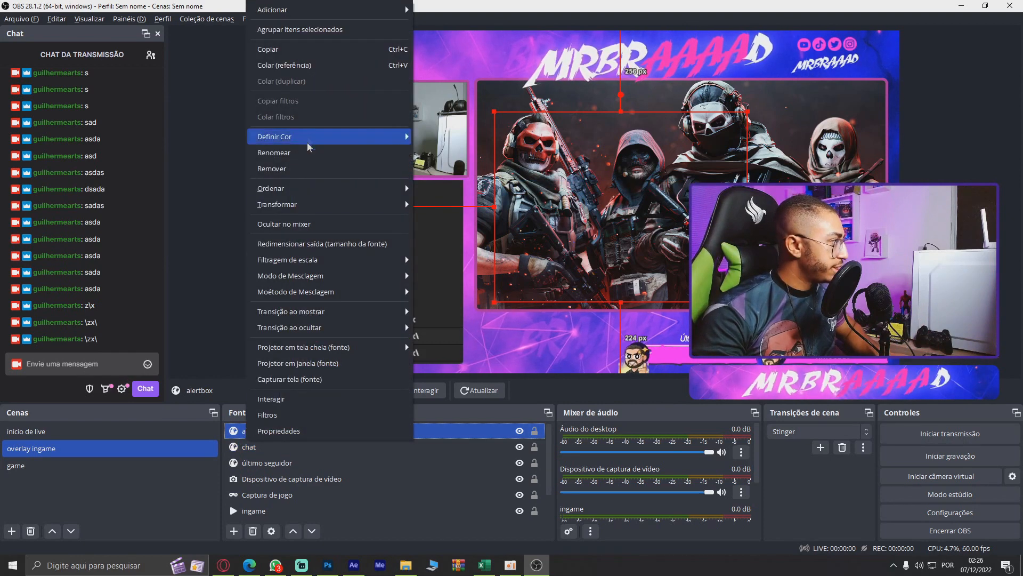
{"action": "left_click", "coordinate": [194, 315]}
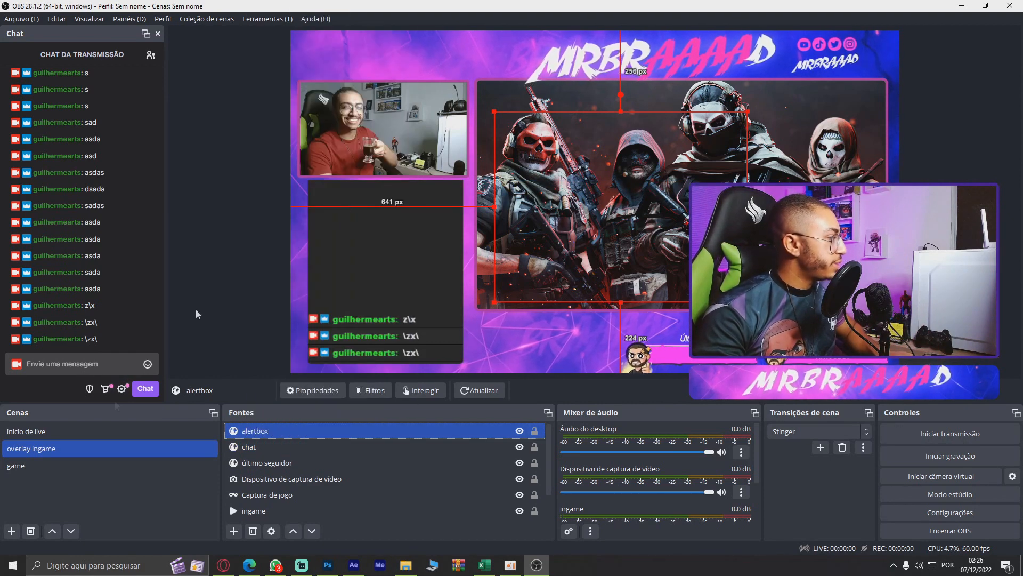
{"action": "left_click", "coordinate": [30, 466]}
{"action": "left_click", "coordinate": [274, 448]}
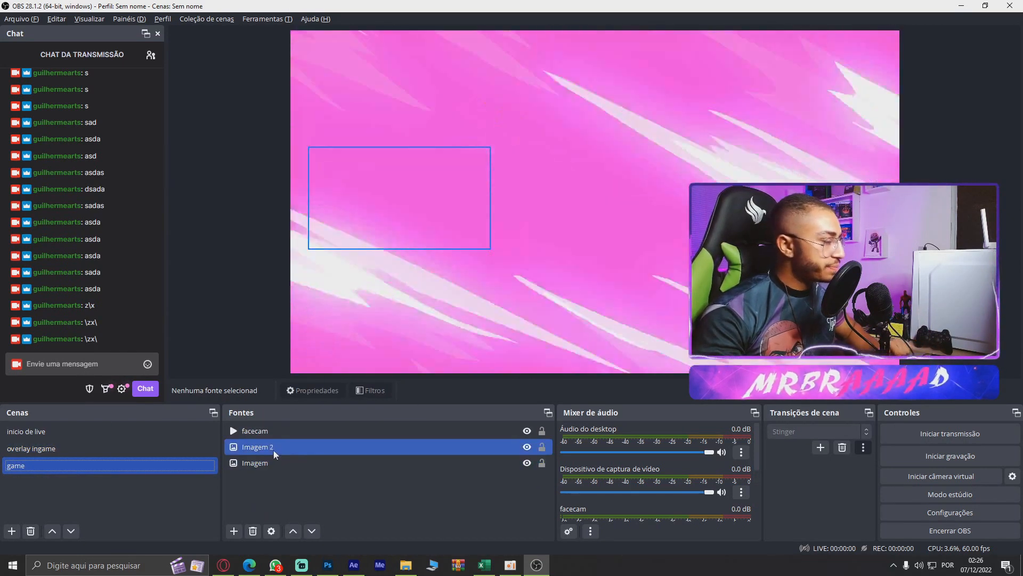
{"action": "left_click", "coordinate": [278, 432]}
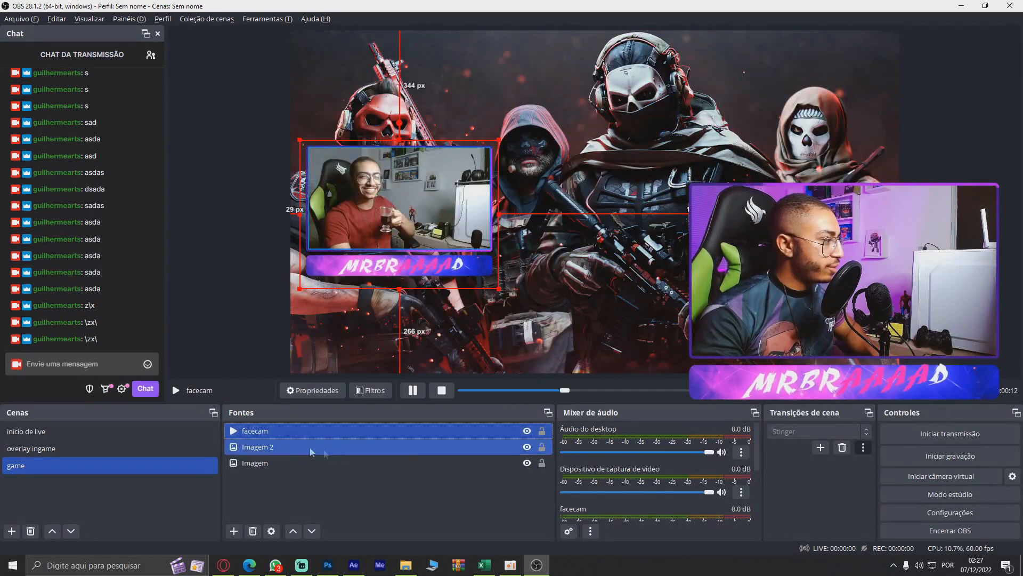
{"action": "key", "text": "ctrl+v"}
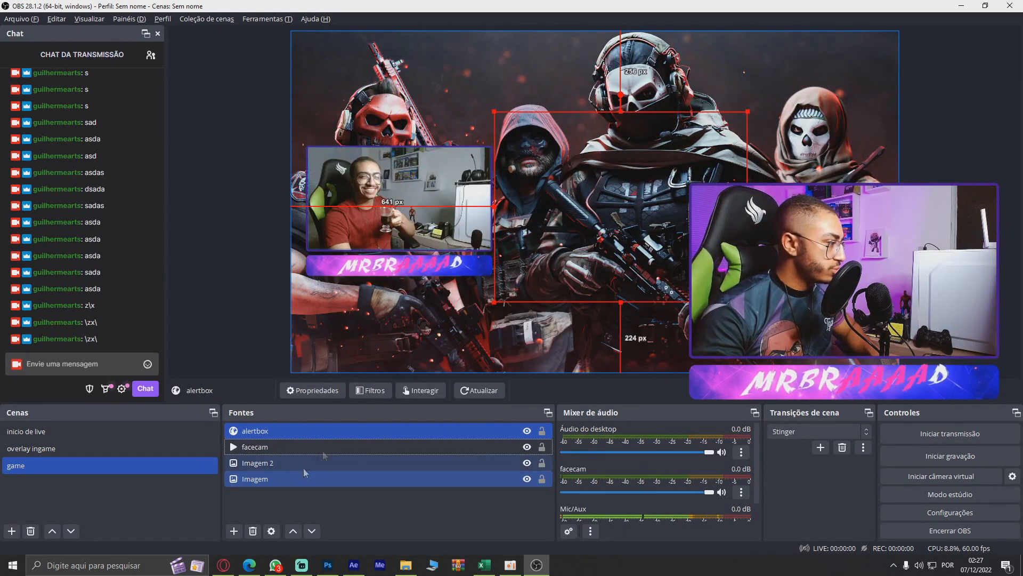
Shrink the alertbox source and place it just above the facecam, about 111 px from the left edge and 98 px from the top.
{"action": "left_click_drag", "start_coordinate": [498, 288], "coordinate": [295, 226]}
{"action": "left_click_drag", "start_coordinate": [544, 239], "coordinate": [436, 160]}
{"action": "left_click_drag", "start_coordinate": [383, 120], "coordinate": [419, 141]}
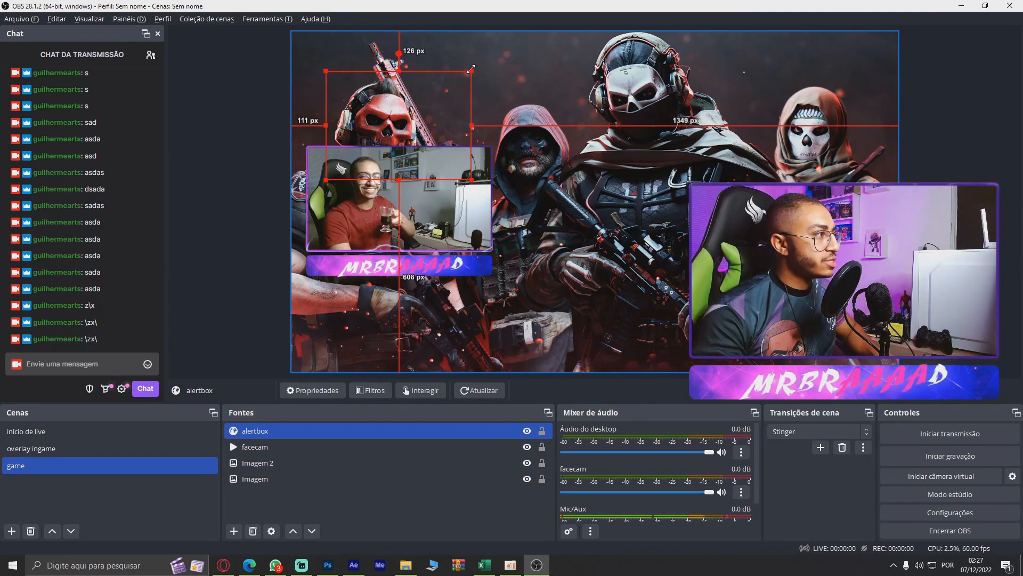
{"action": "left_click_drag", "start_coordinate": [471, 70], "coordinate": [483, 62]}
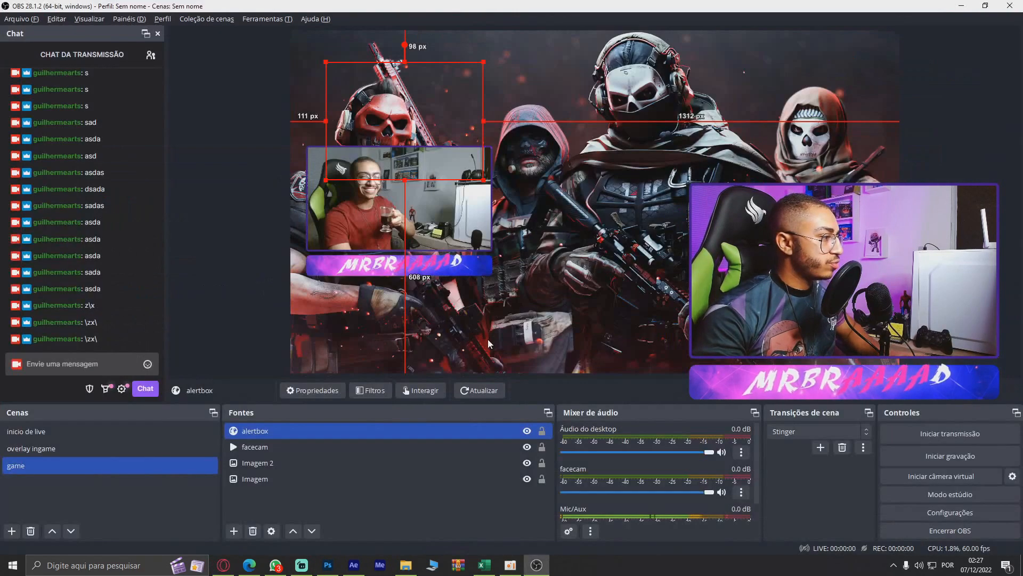
Send a test host alert from Streamlabs and check how it displays above the facecam in OBS.
{"action": "key", "text": "alt+Tab"}
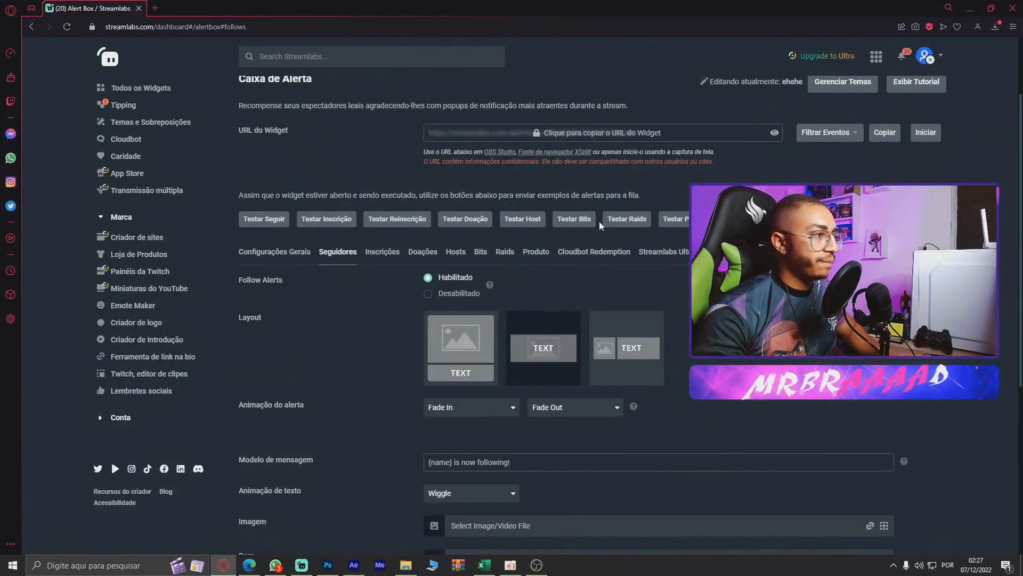
{"action": "left_click", "coordinate": [522, 219]}
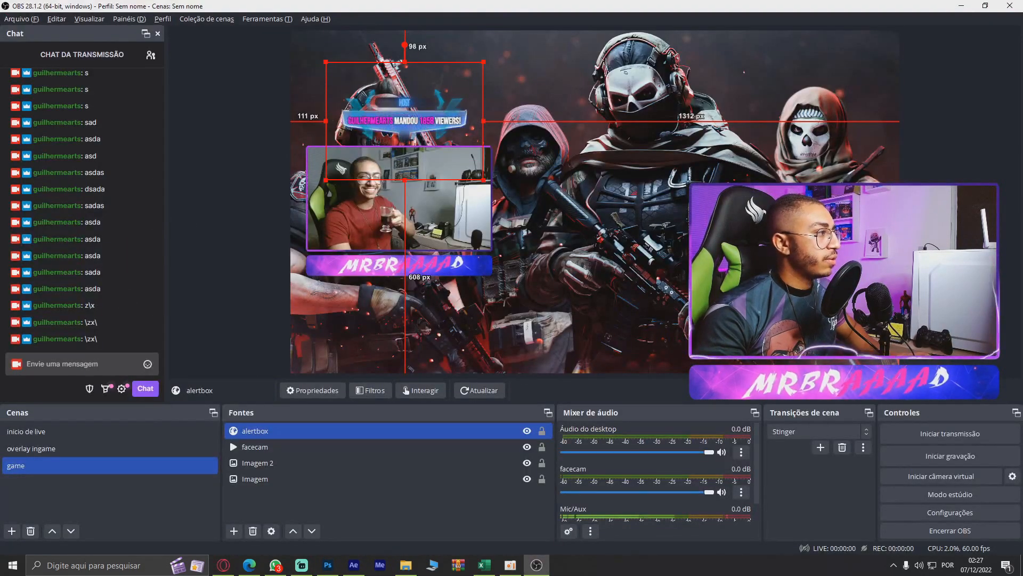